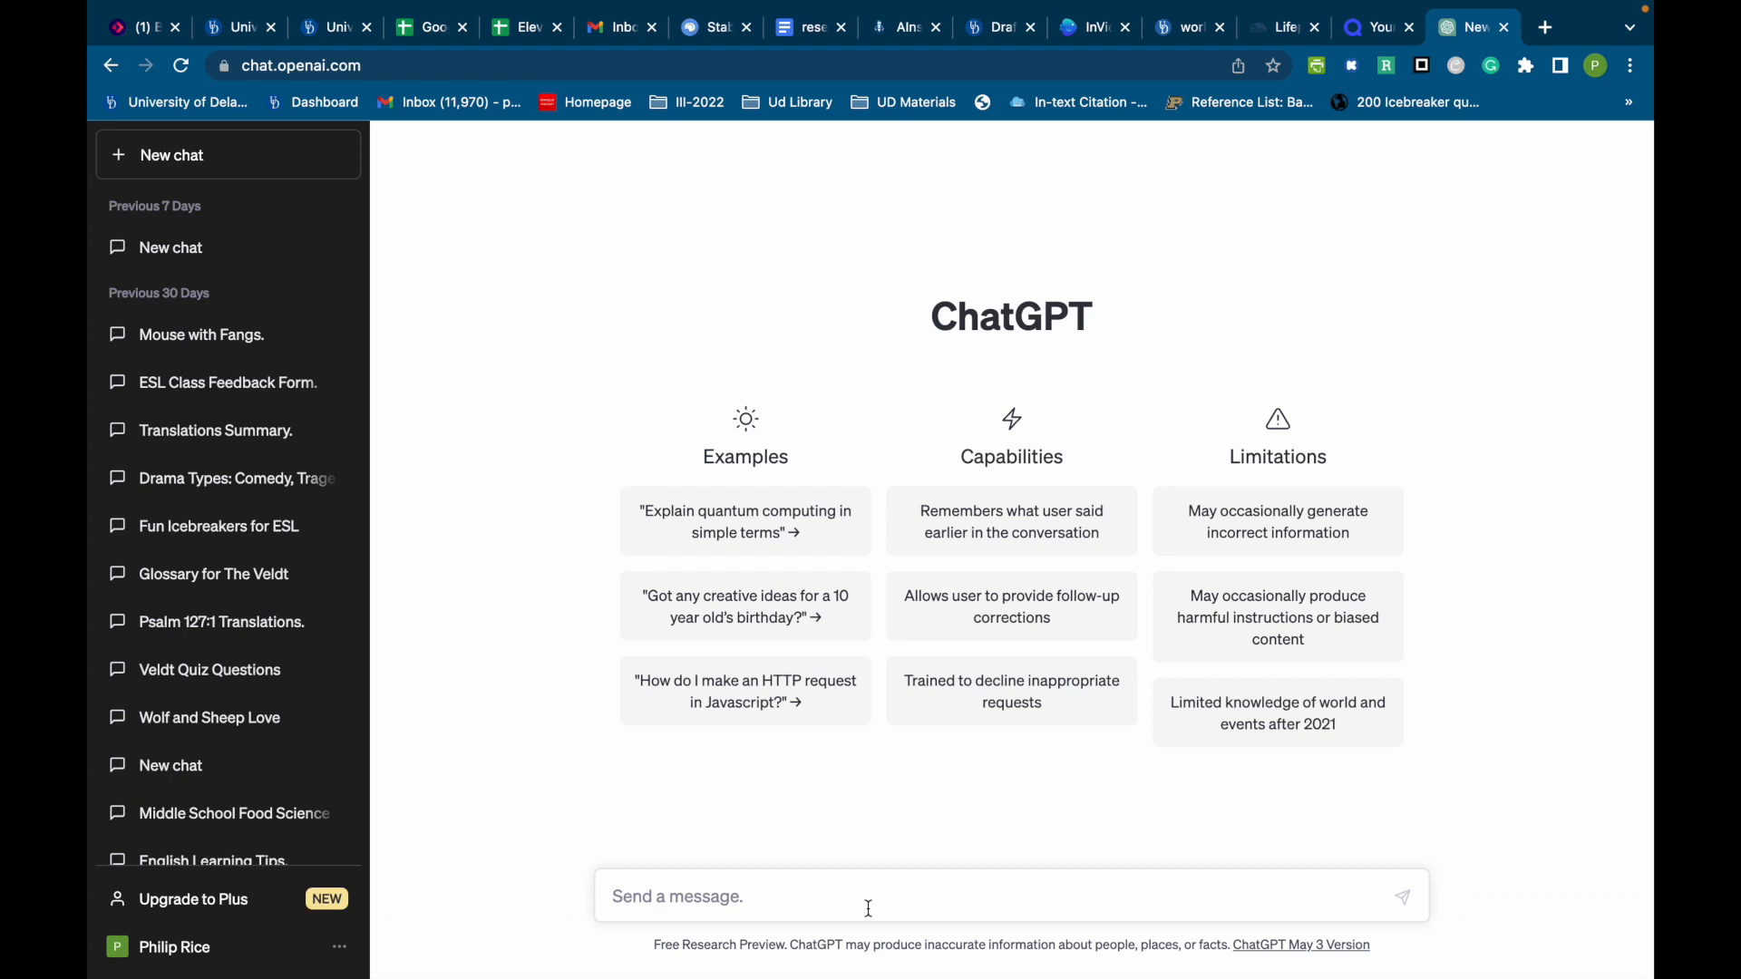
# Ask ChatGPT to "Create a glossary of 10 terms for travel".
pyautogui.write('ce')
pyautogui.press('BackSpace')
pyautogui.write('reate a glossary of')
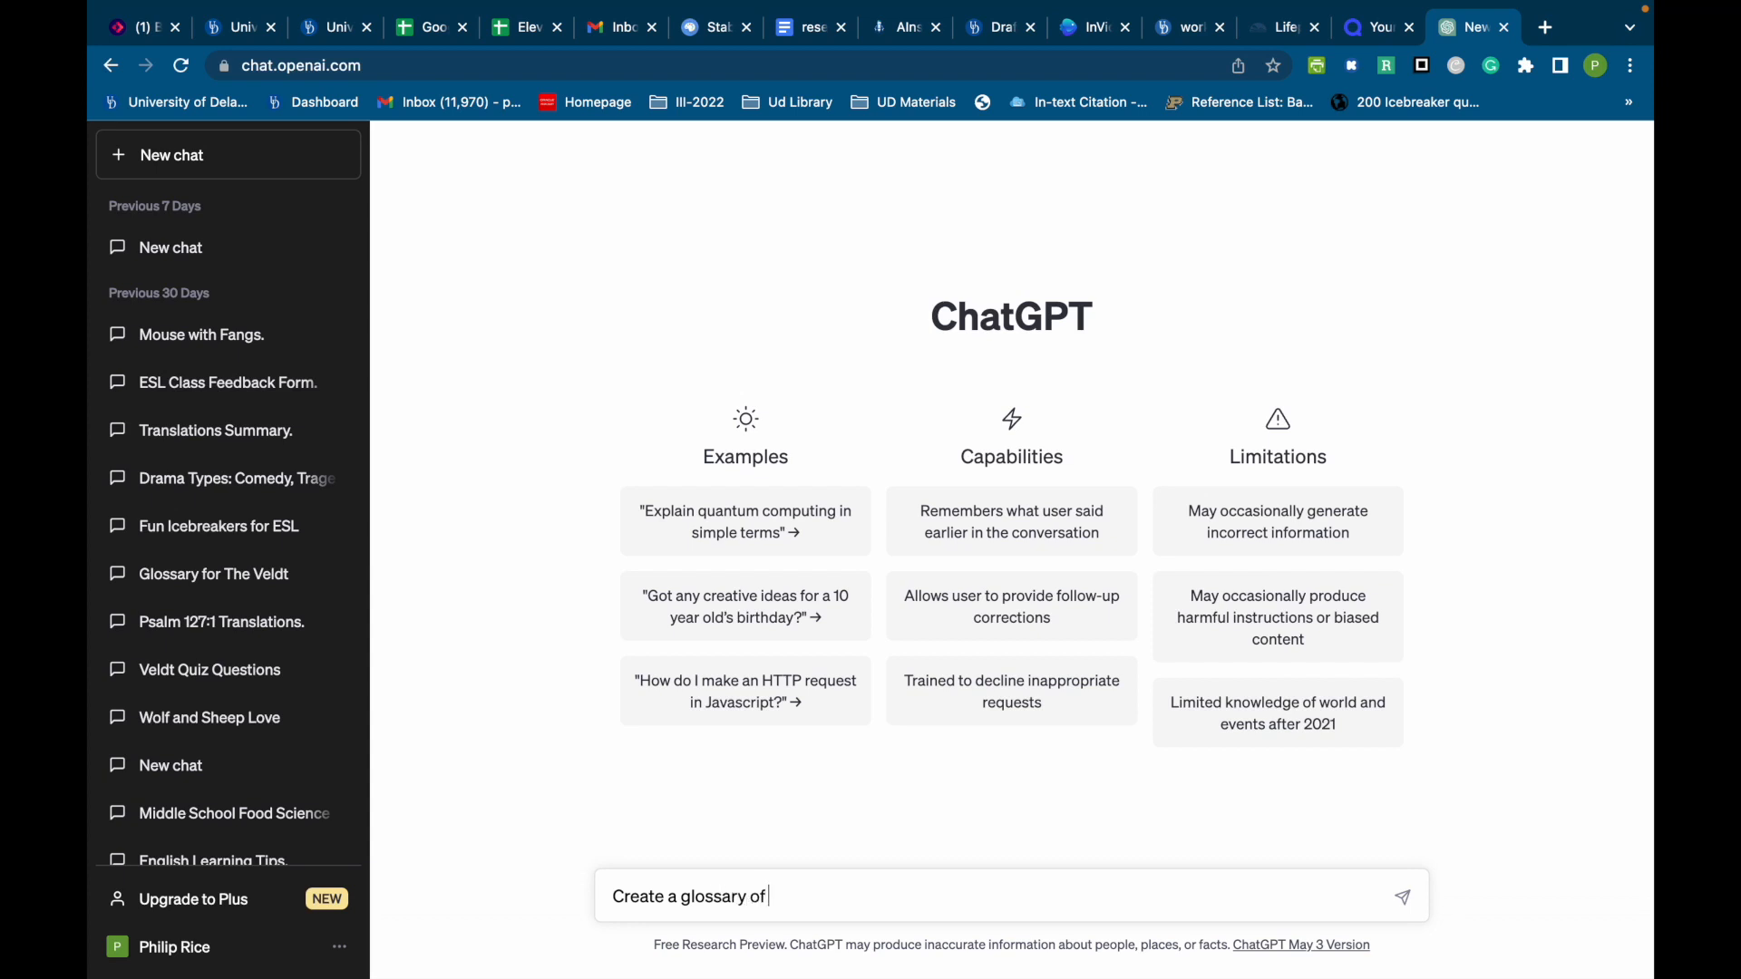
pyautogui.write(' 10 terms for travel')
pyautogui.press('Return')
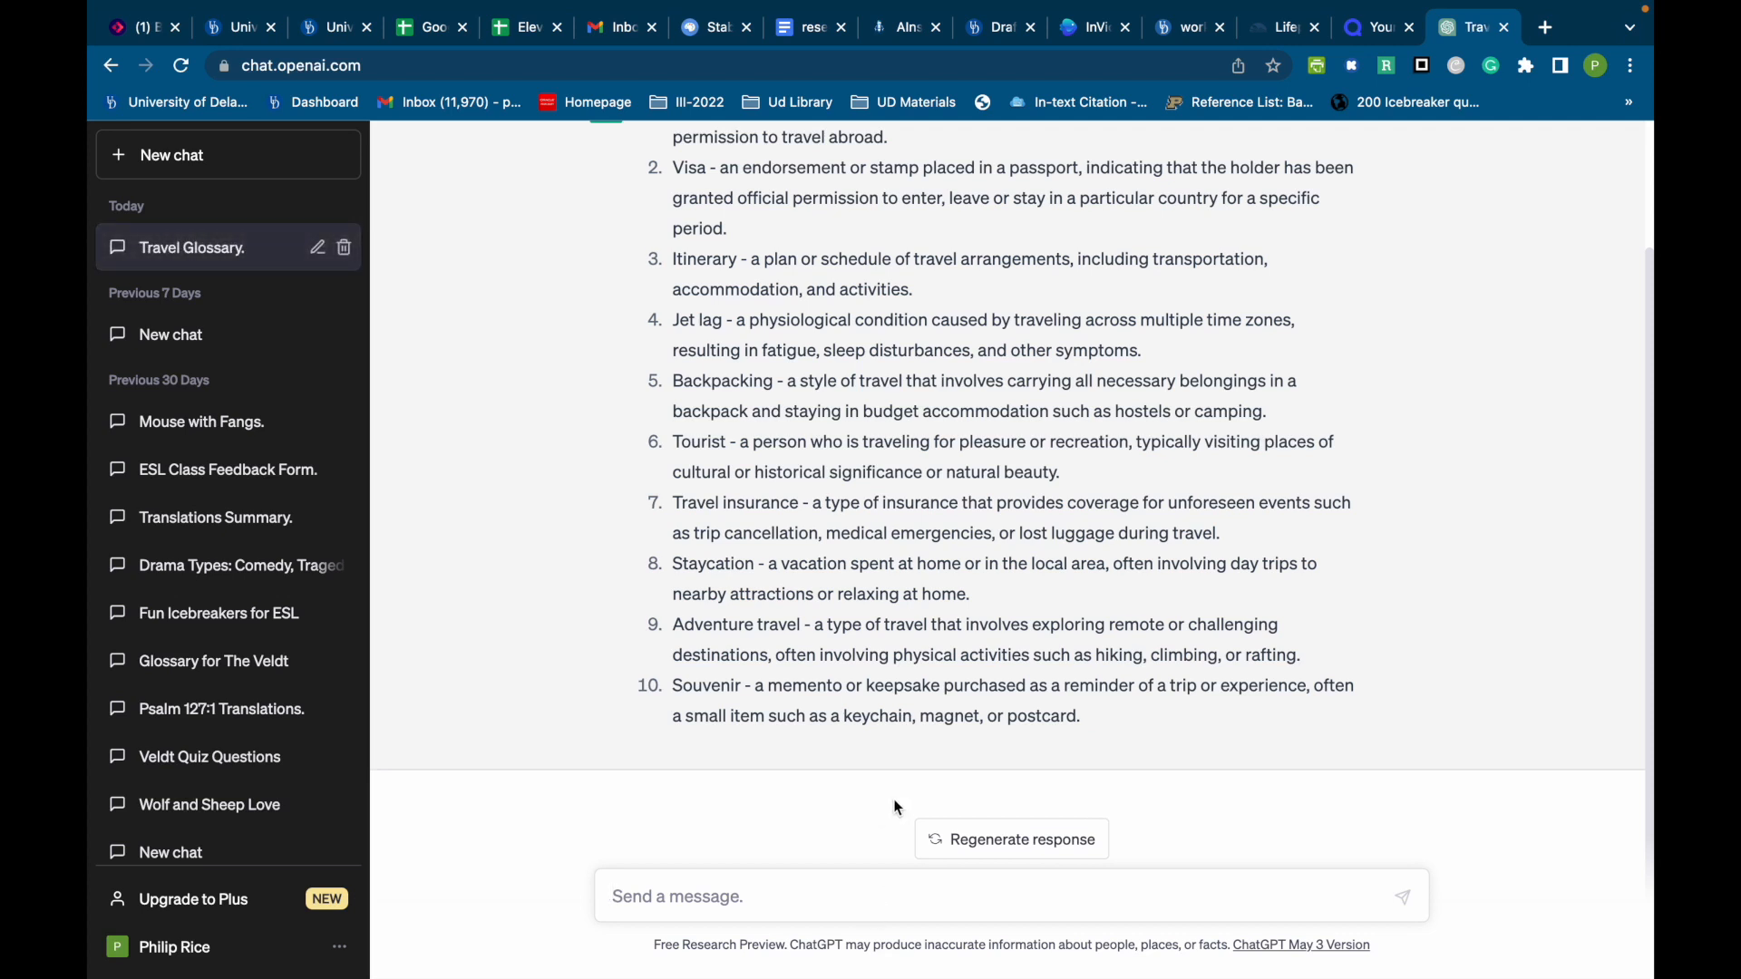
# Copy all ten glossary entries, from Passport to Souvenir, and switch to Quizlet.
pyautogui.scroll(3, 1043, 653)
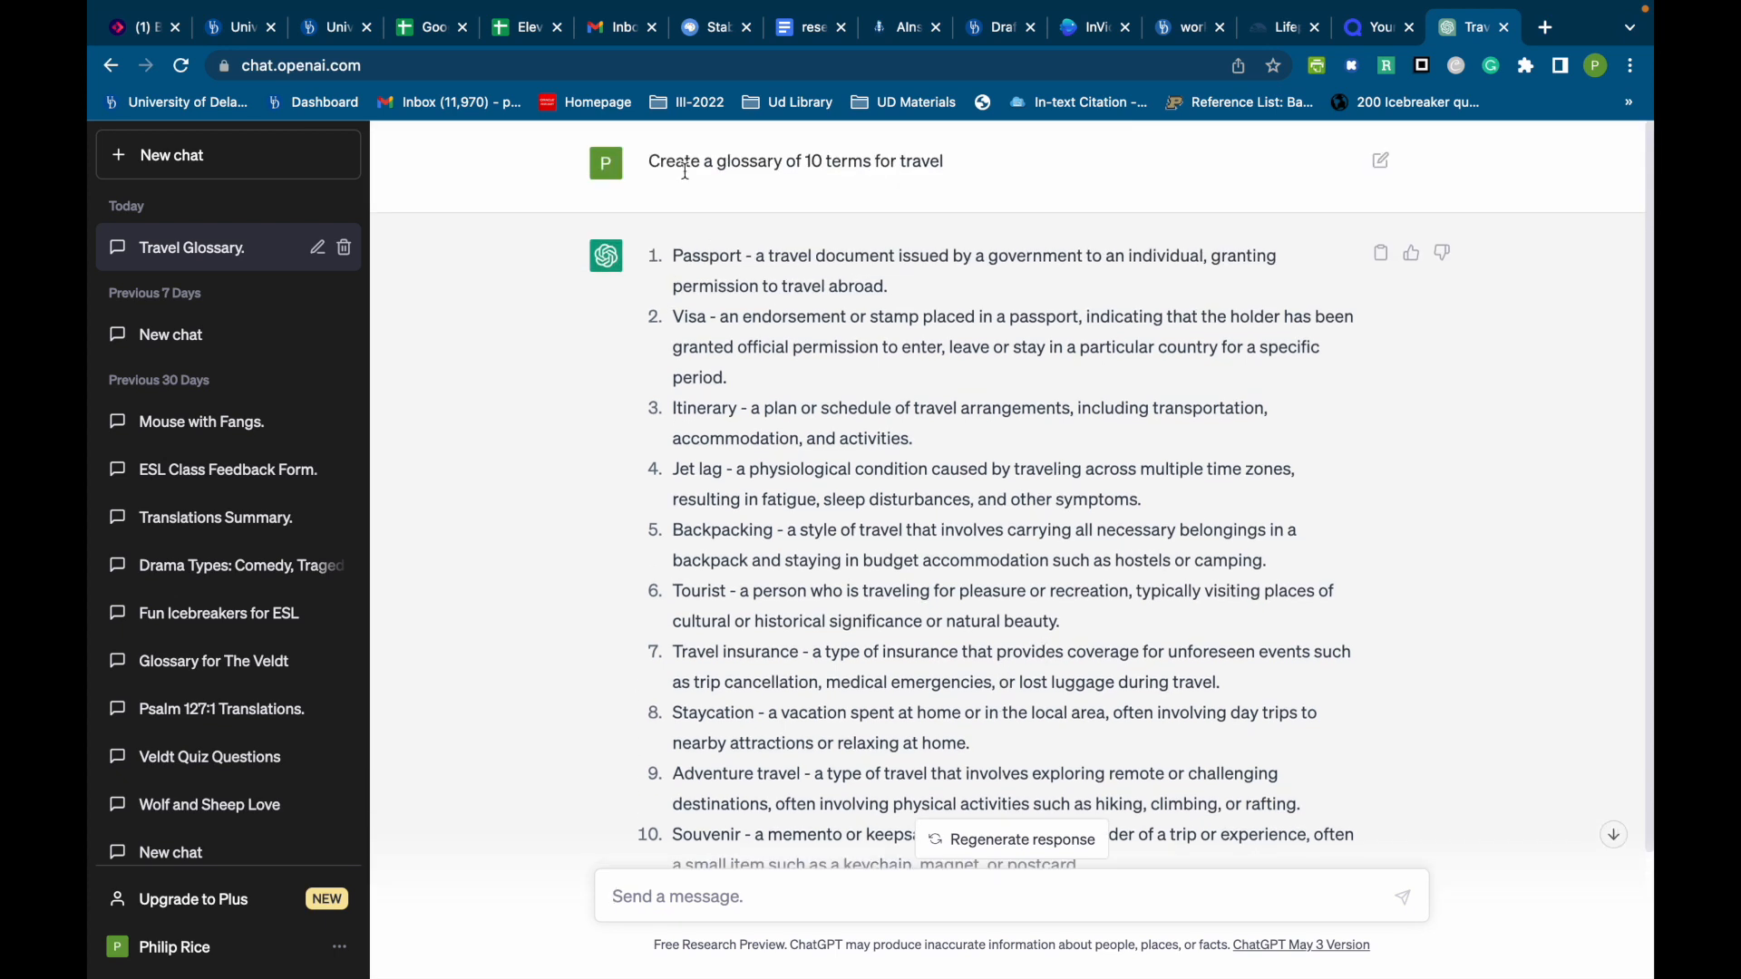
pyautogui.moveTo(673, 256); pyautogui.dragTo(1144, 749)
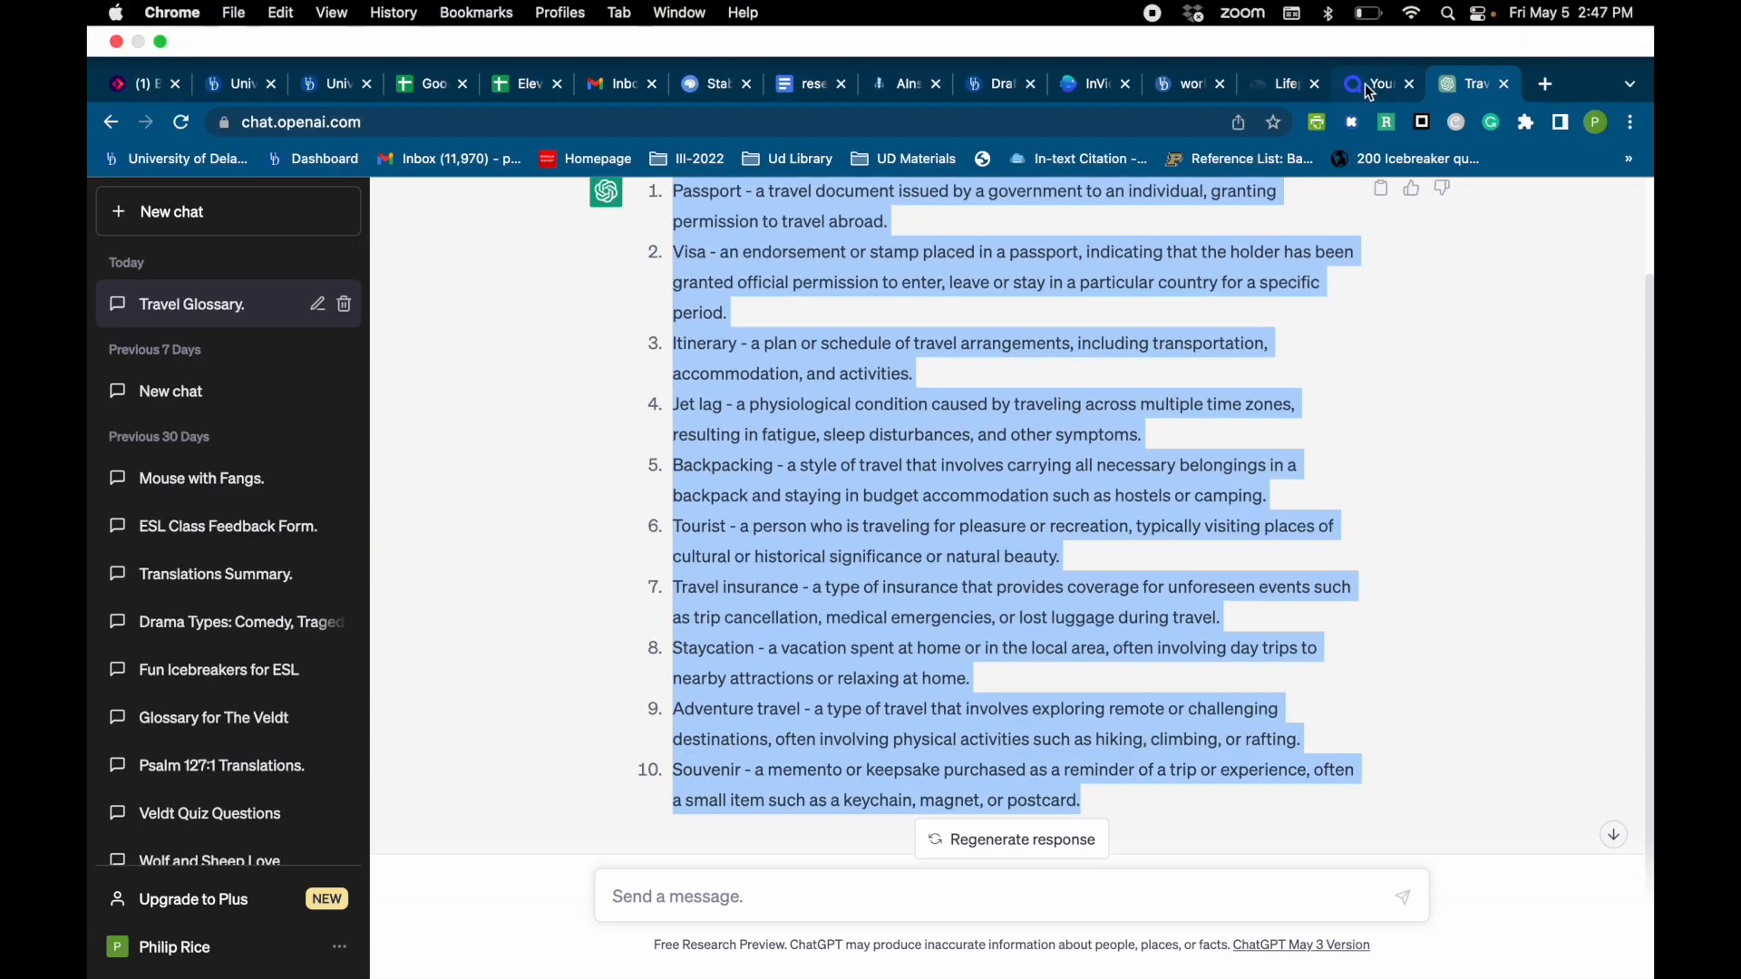
pyautogui.click(1369, 83)
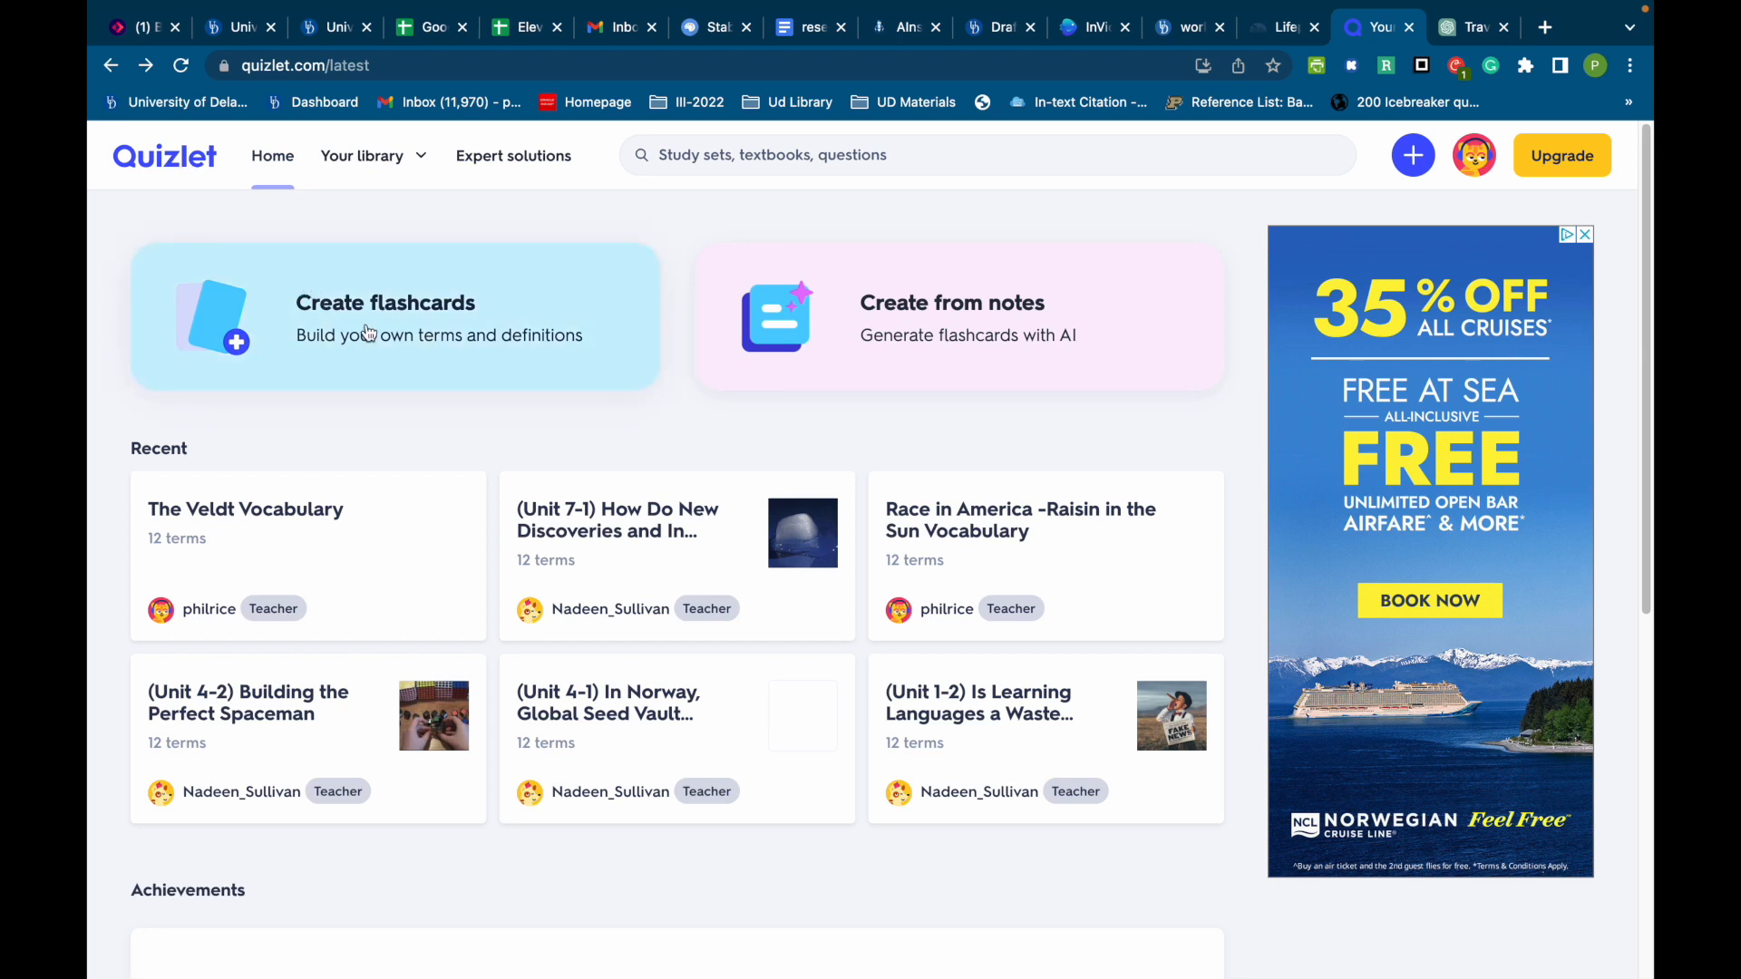
# Start a new flashcard study set and dismiss the Quizlet Plus offer.
pyautogui.click(569, 324)
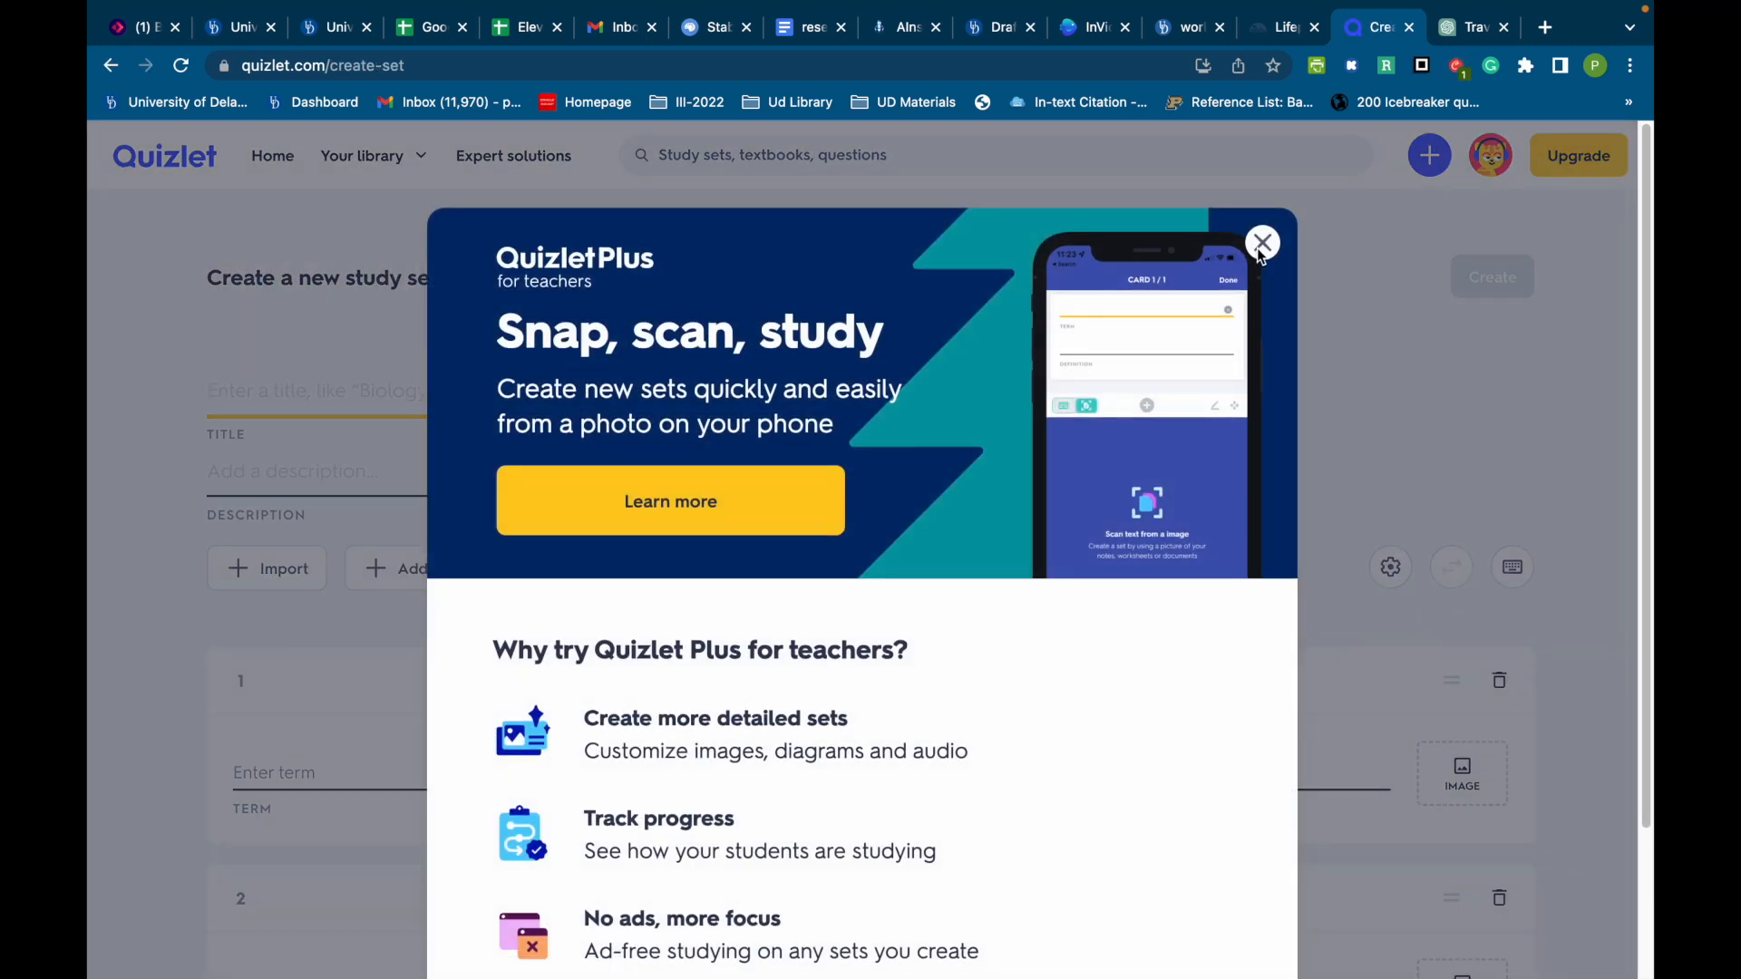
pyautogui.click(1262, 244)
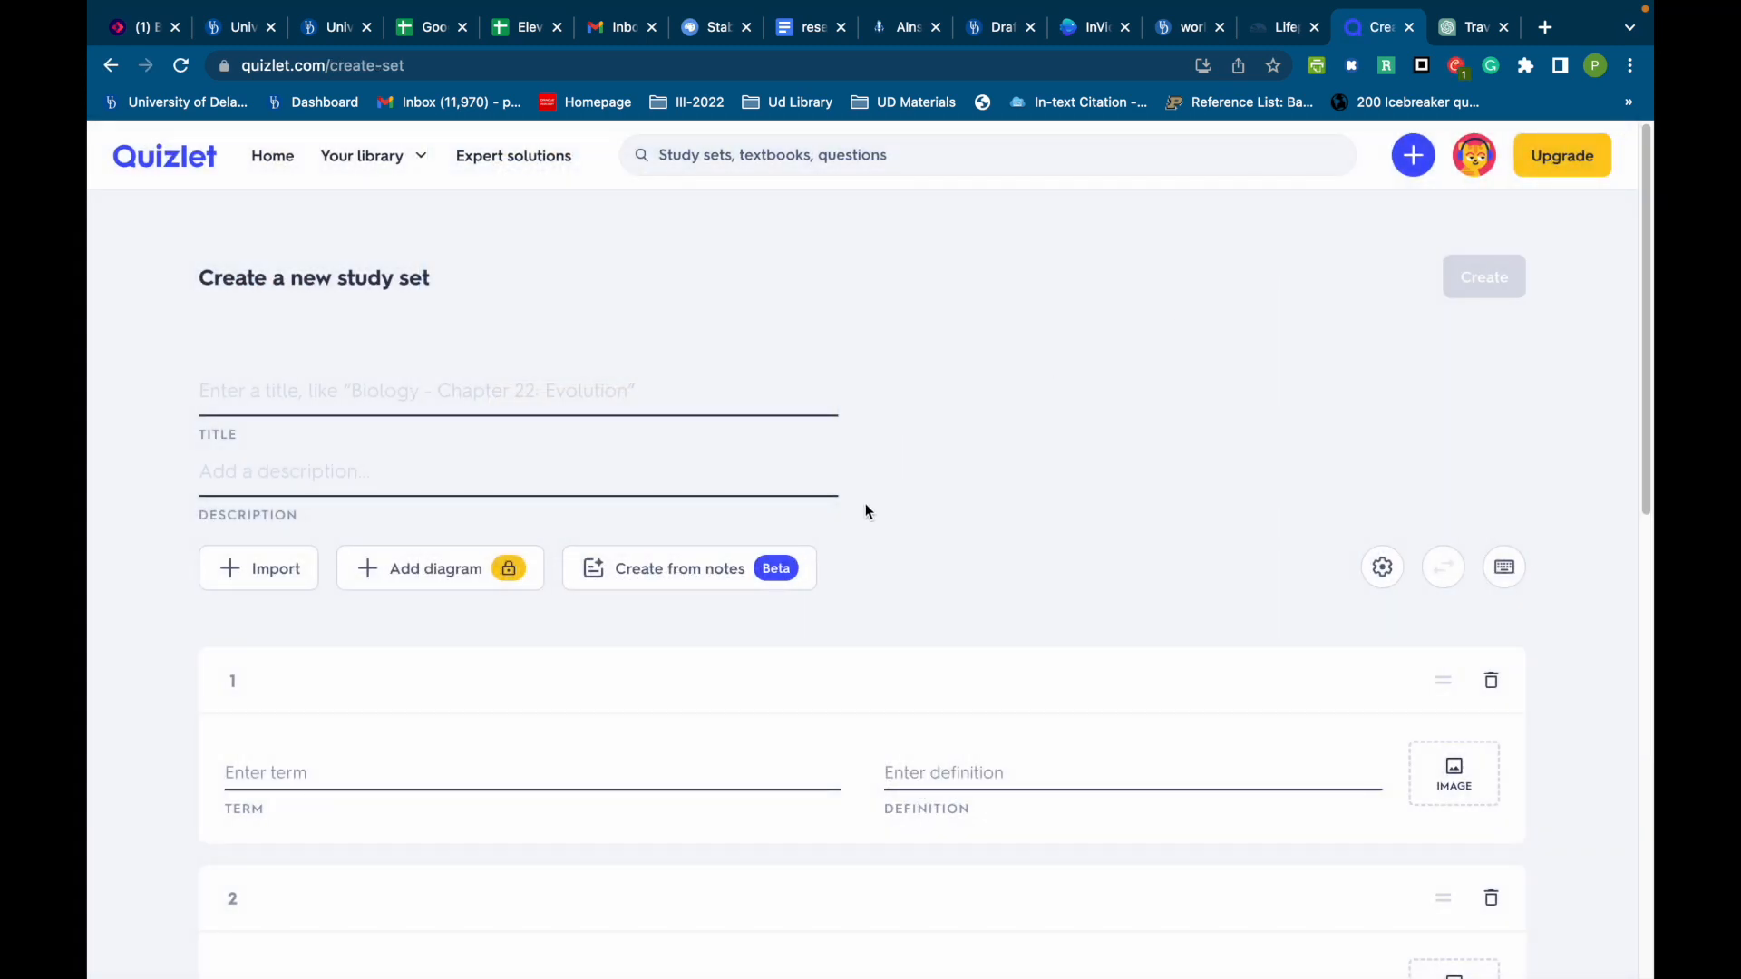
pyautogui.scroll(-1, 886, 541)
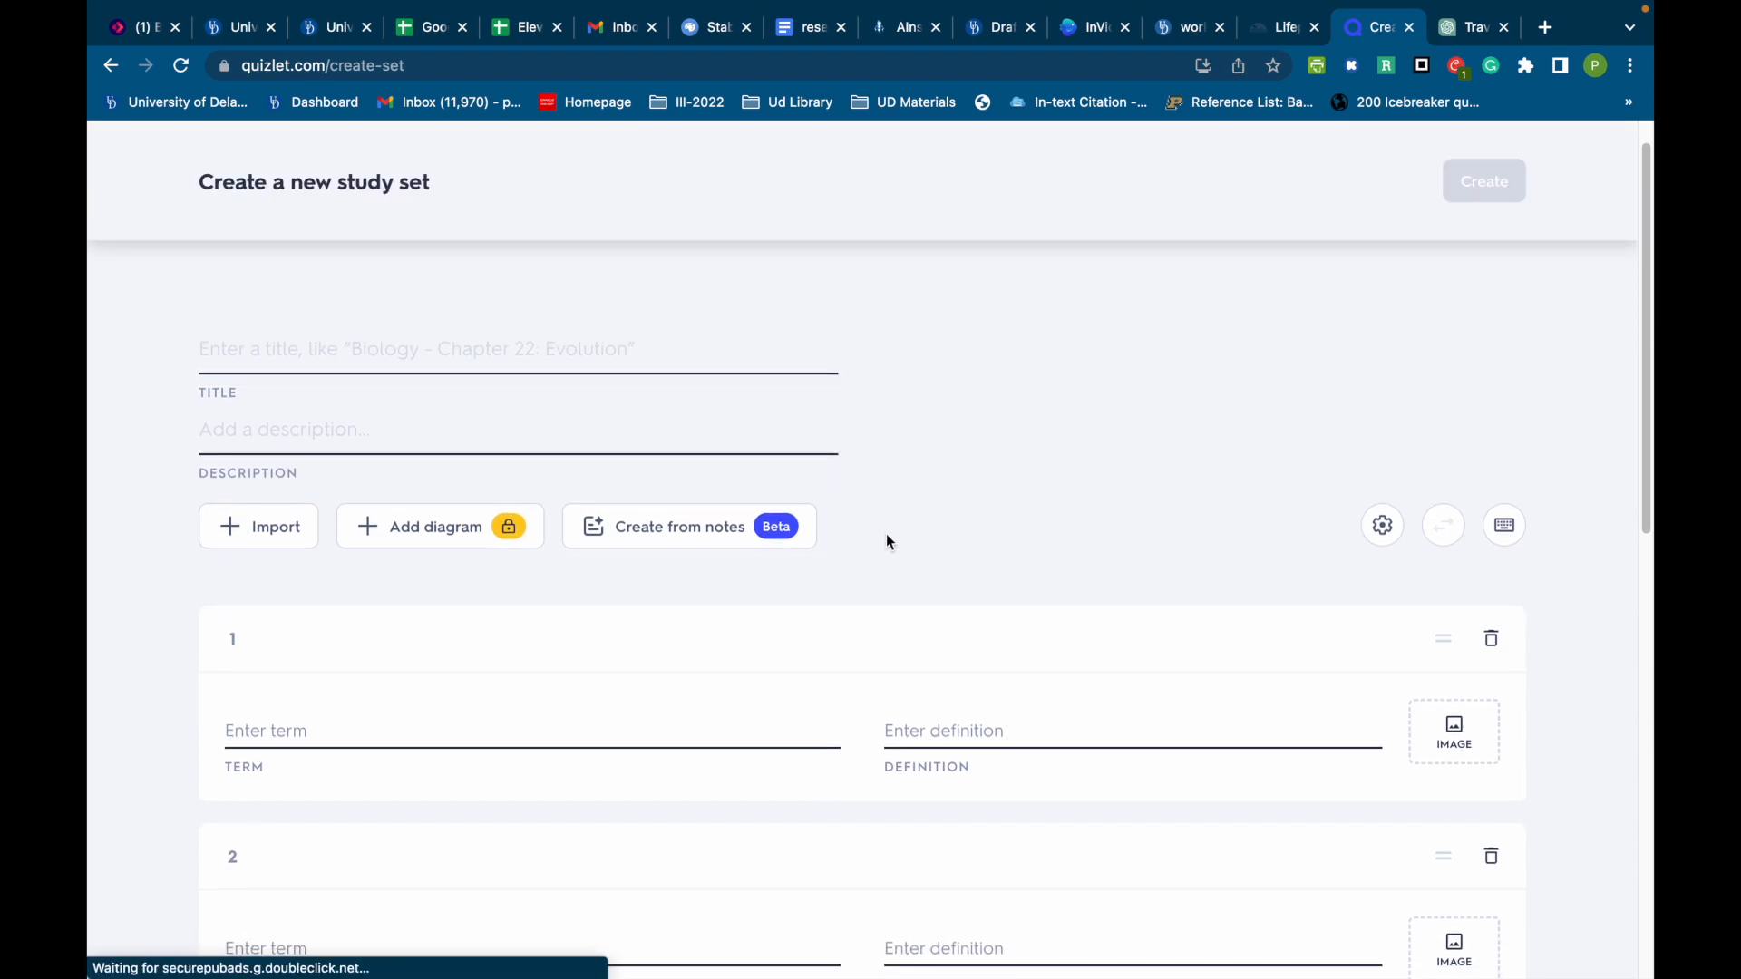
# Paste the copied travel glossary into the study set's import data and look over the pasted text.
pyautogui.click(259, 544)
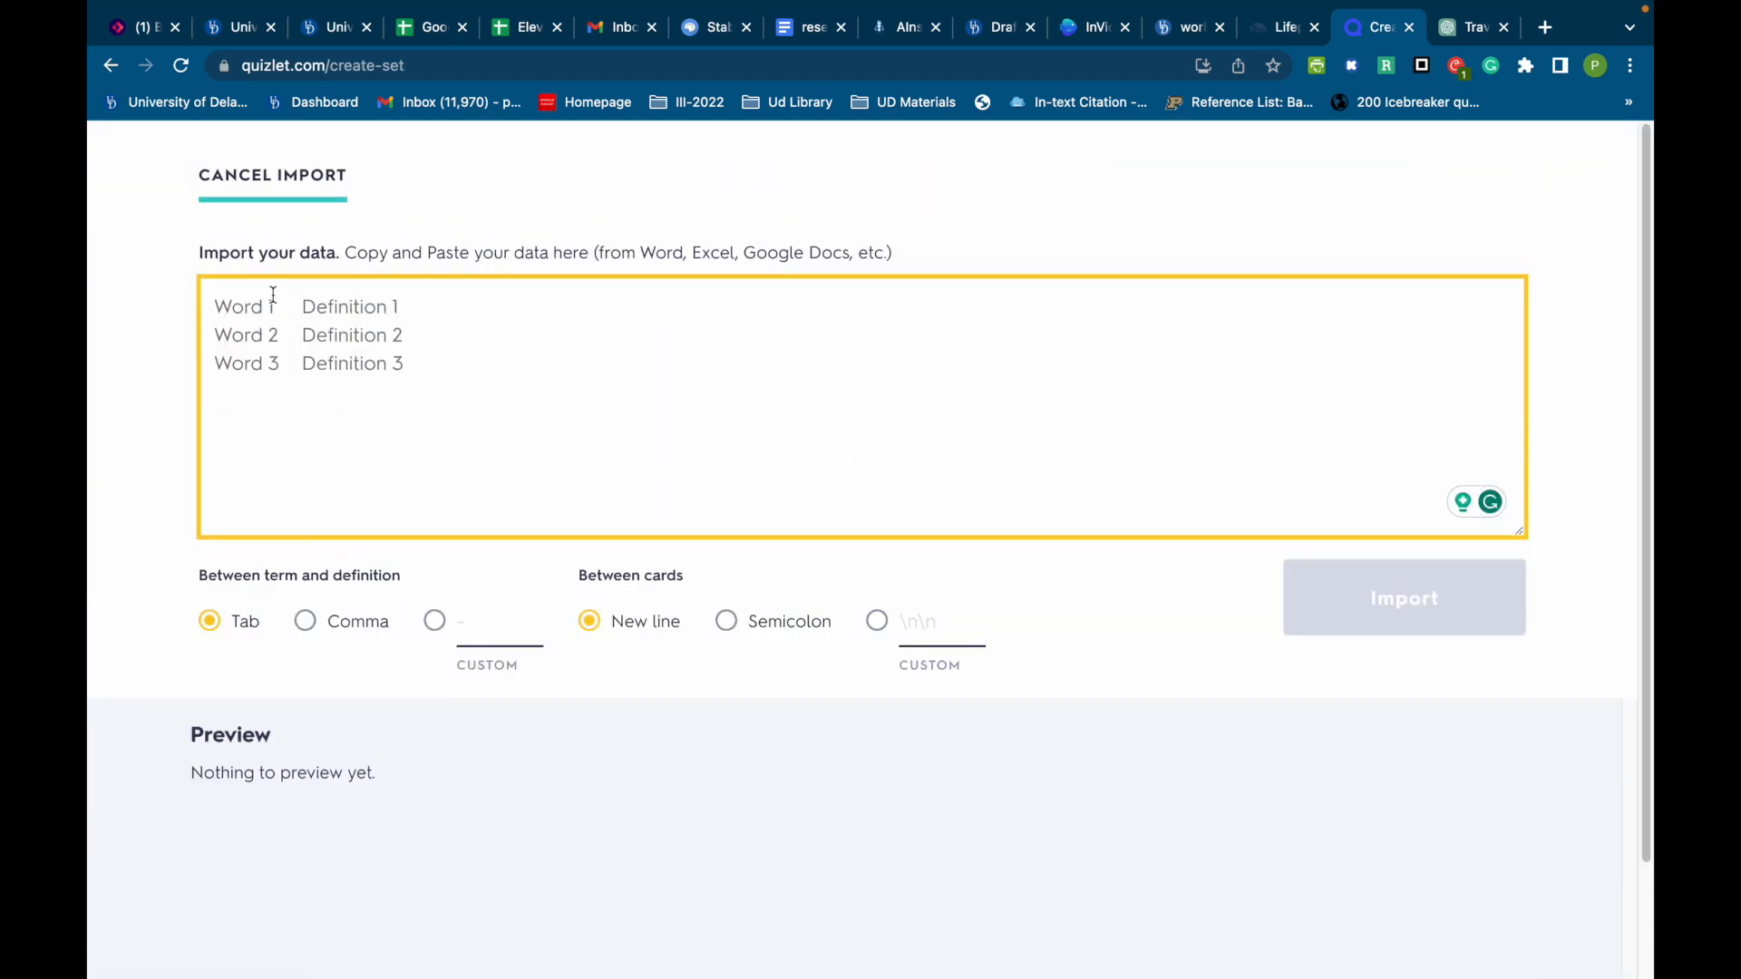
pyautogui.press('super+v')
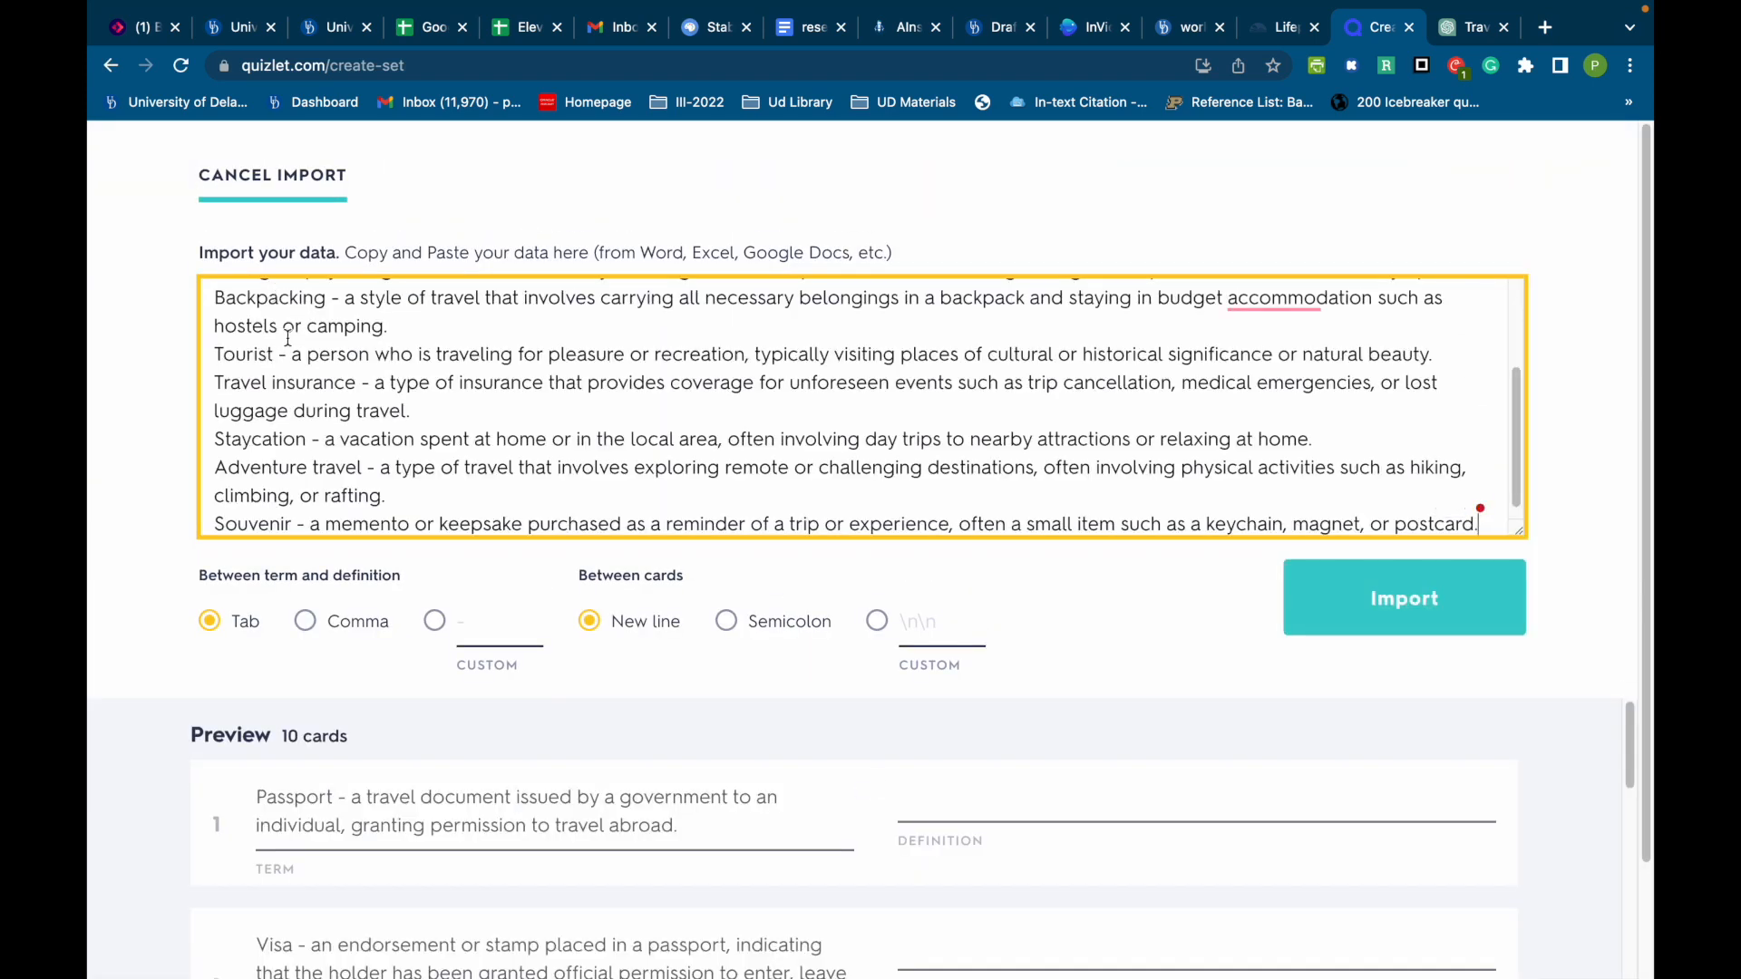
pyautogui.scroll(5, 408, 453)
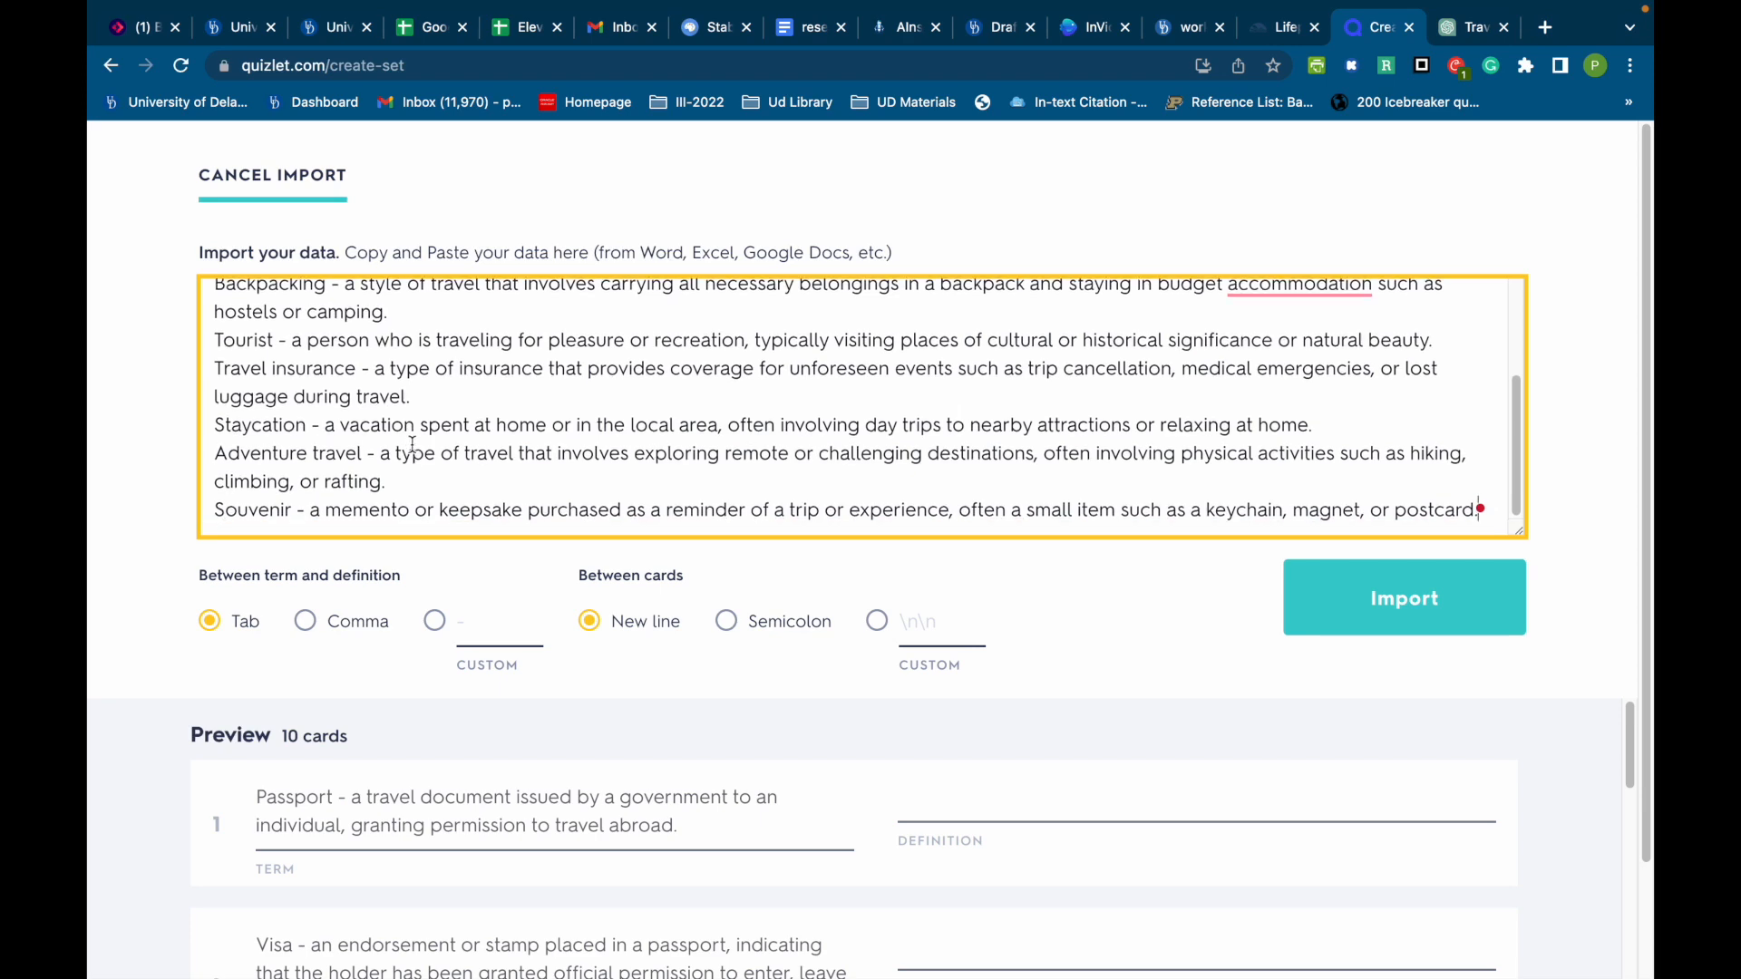
pyautogui.moveTo(211, 308); pyautogui.dragTo(751, 498)
pyautogui.scroll(-2, 691, 412)
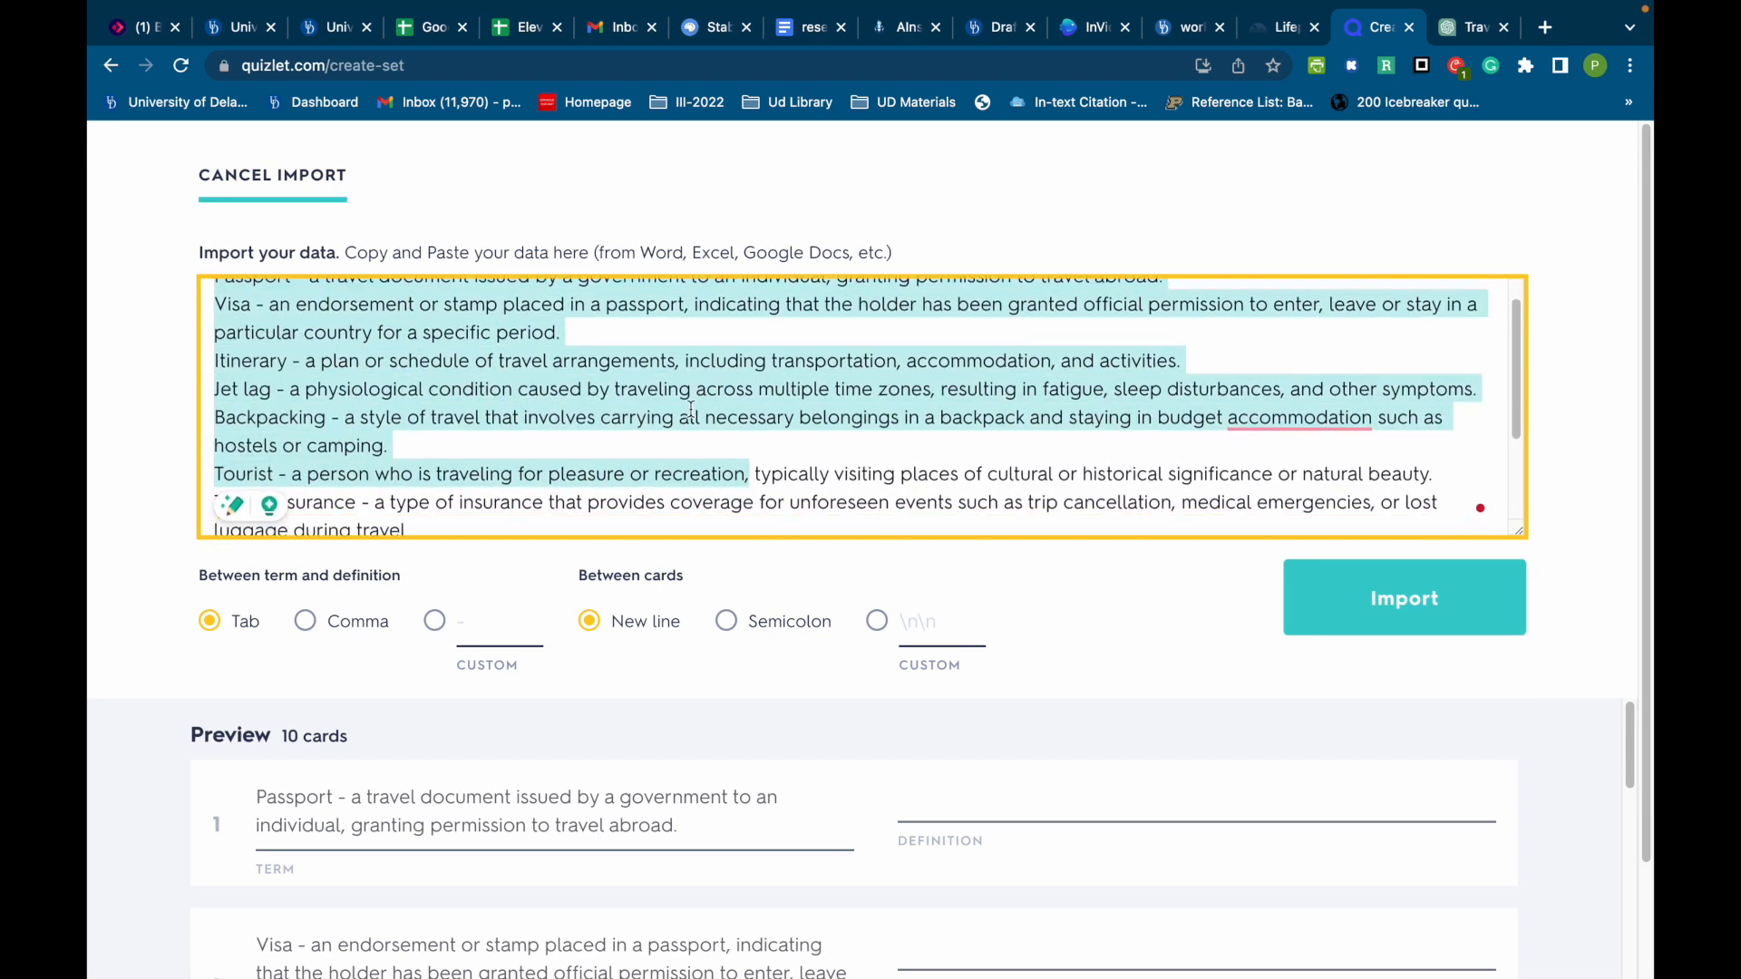
pyautogui.scroll(2, 616, 404)
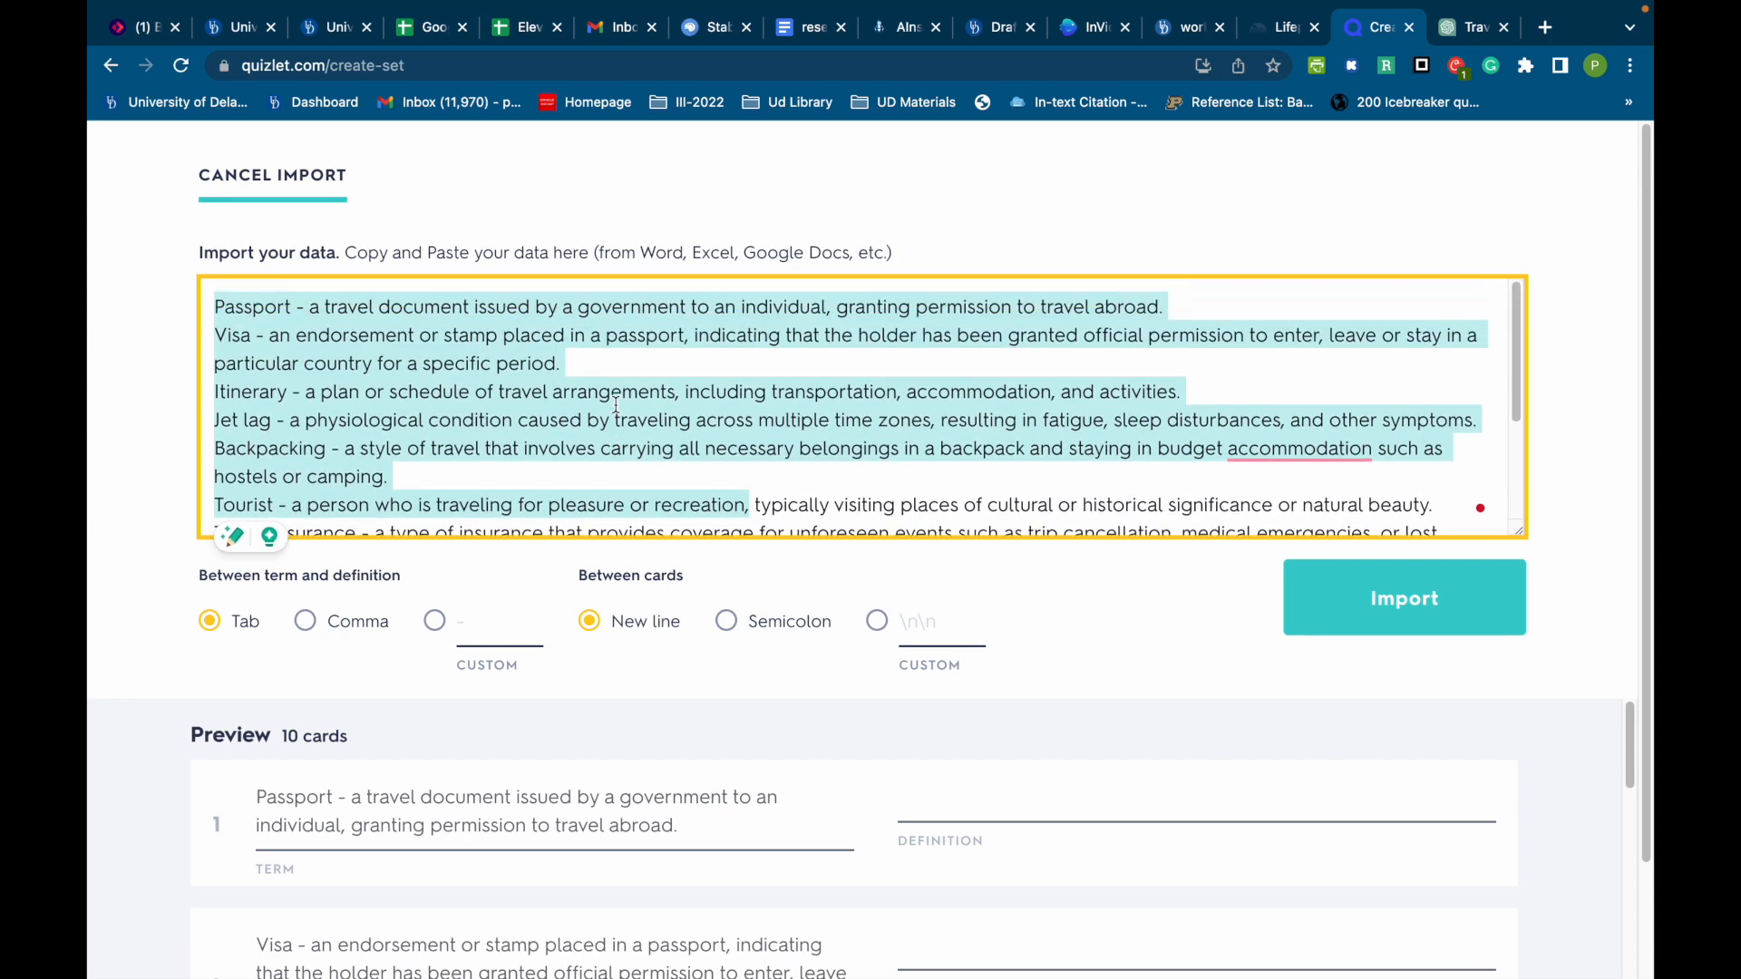
pyautogui.click(360, 326)
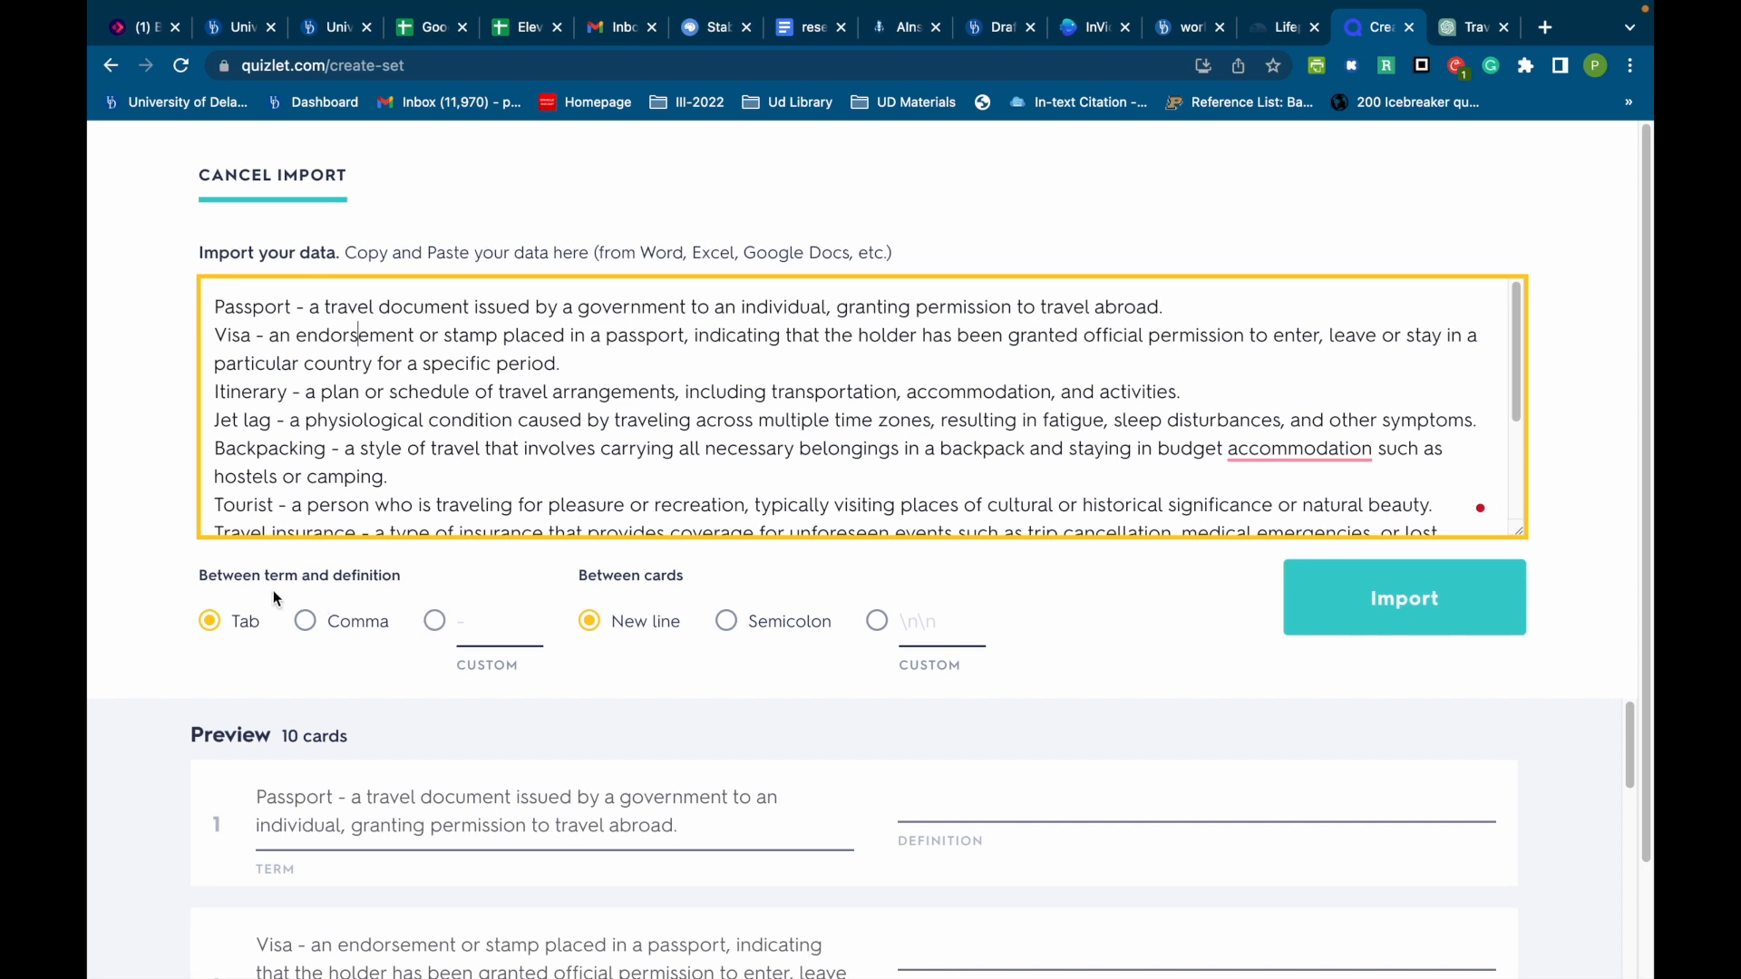
# Set a custom hyphen "-" as the separator between term and definition.
pyautogui.moveTo(198, 575); pyautogui.dragTo(373, 580)
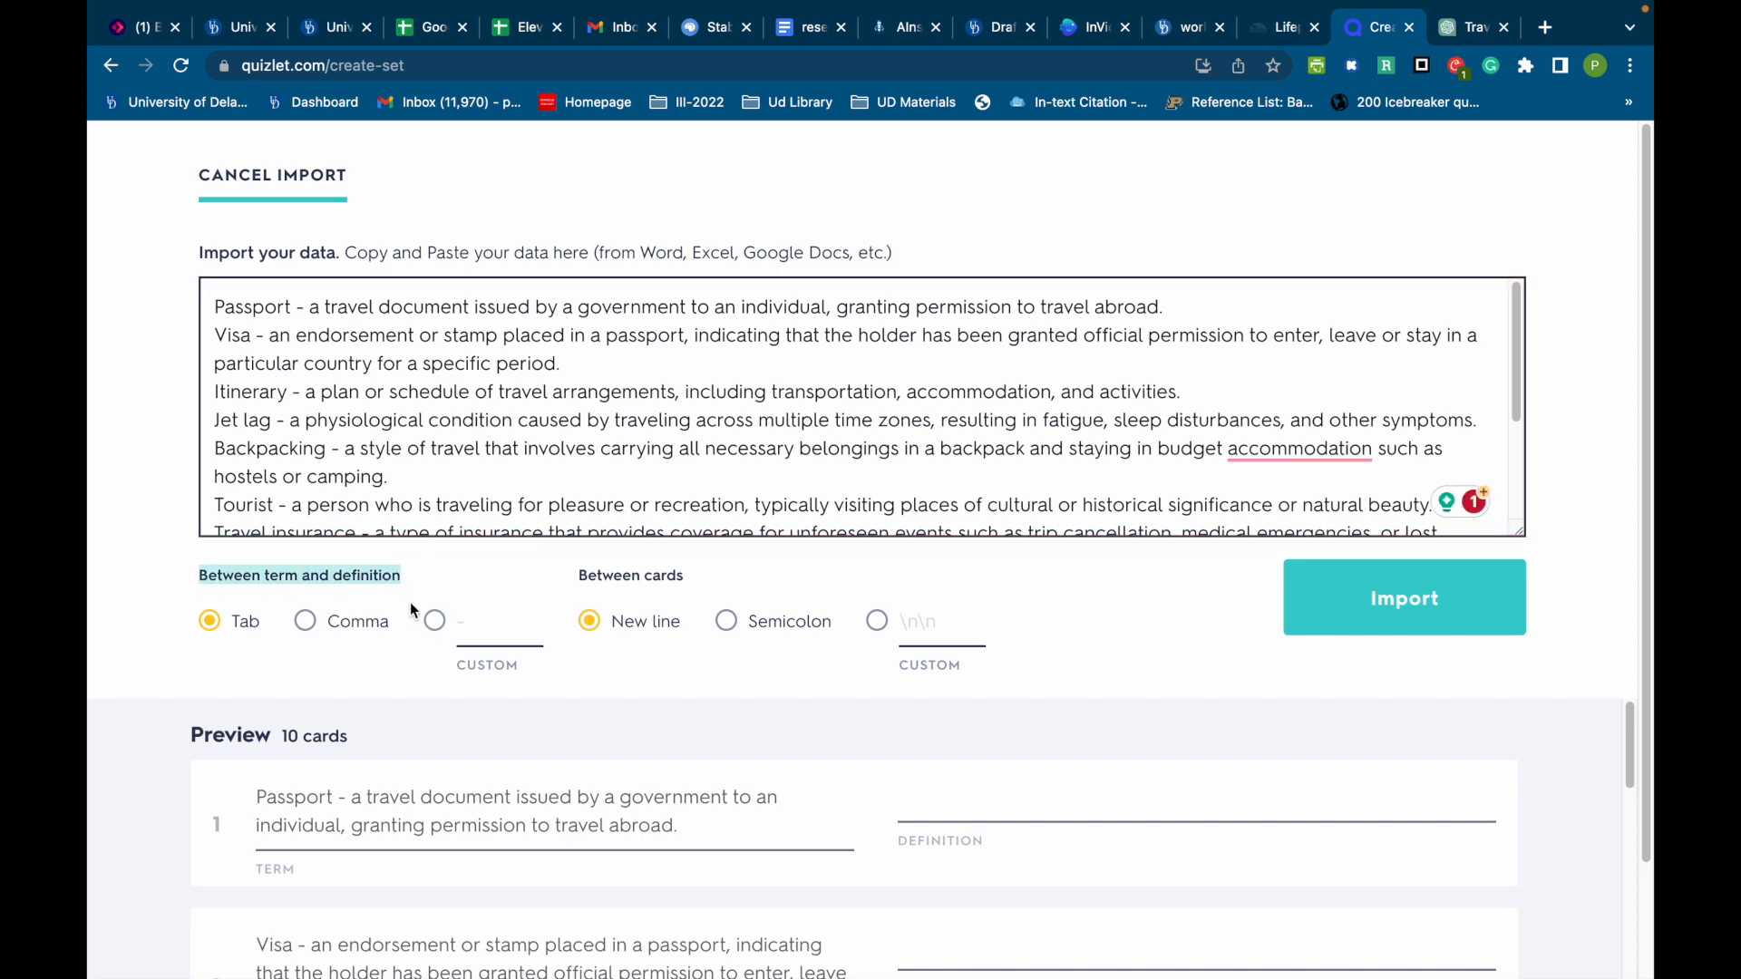
pyautogui.click(435, 625)
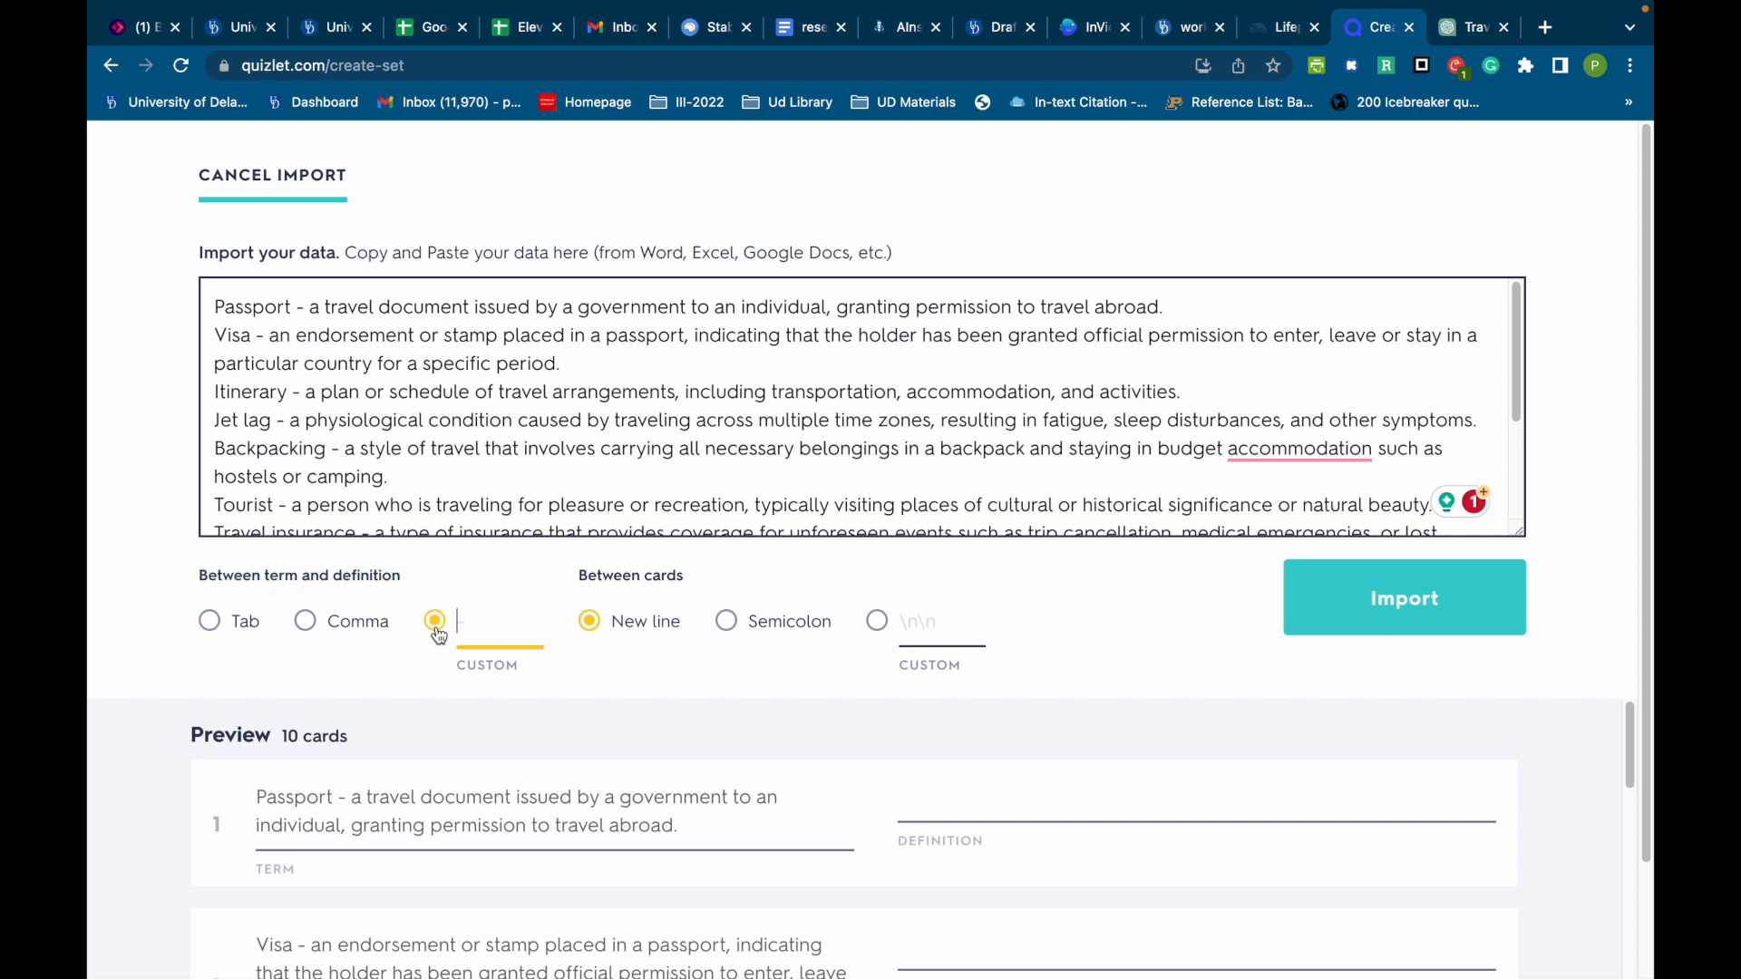
pyautogui.click(313, 399)
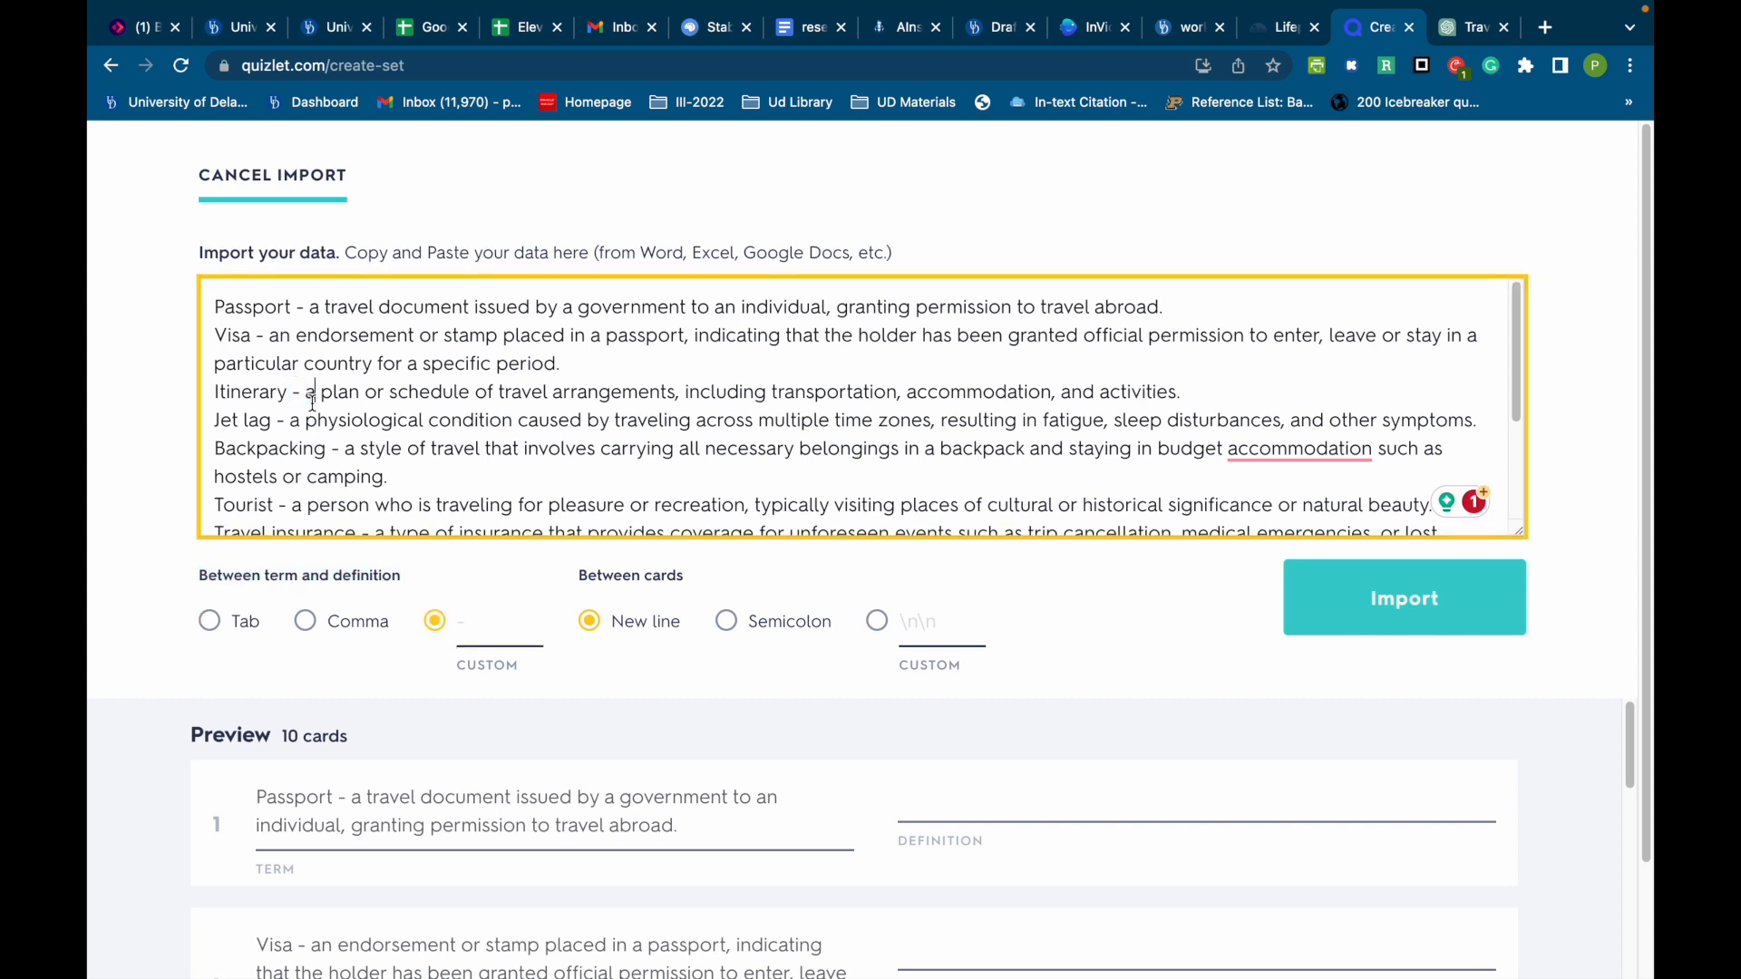
pyautogui.click(482, 621)
pyautogui.write('-')
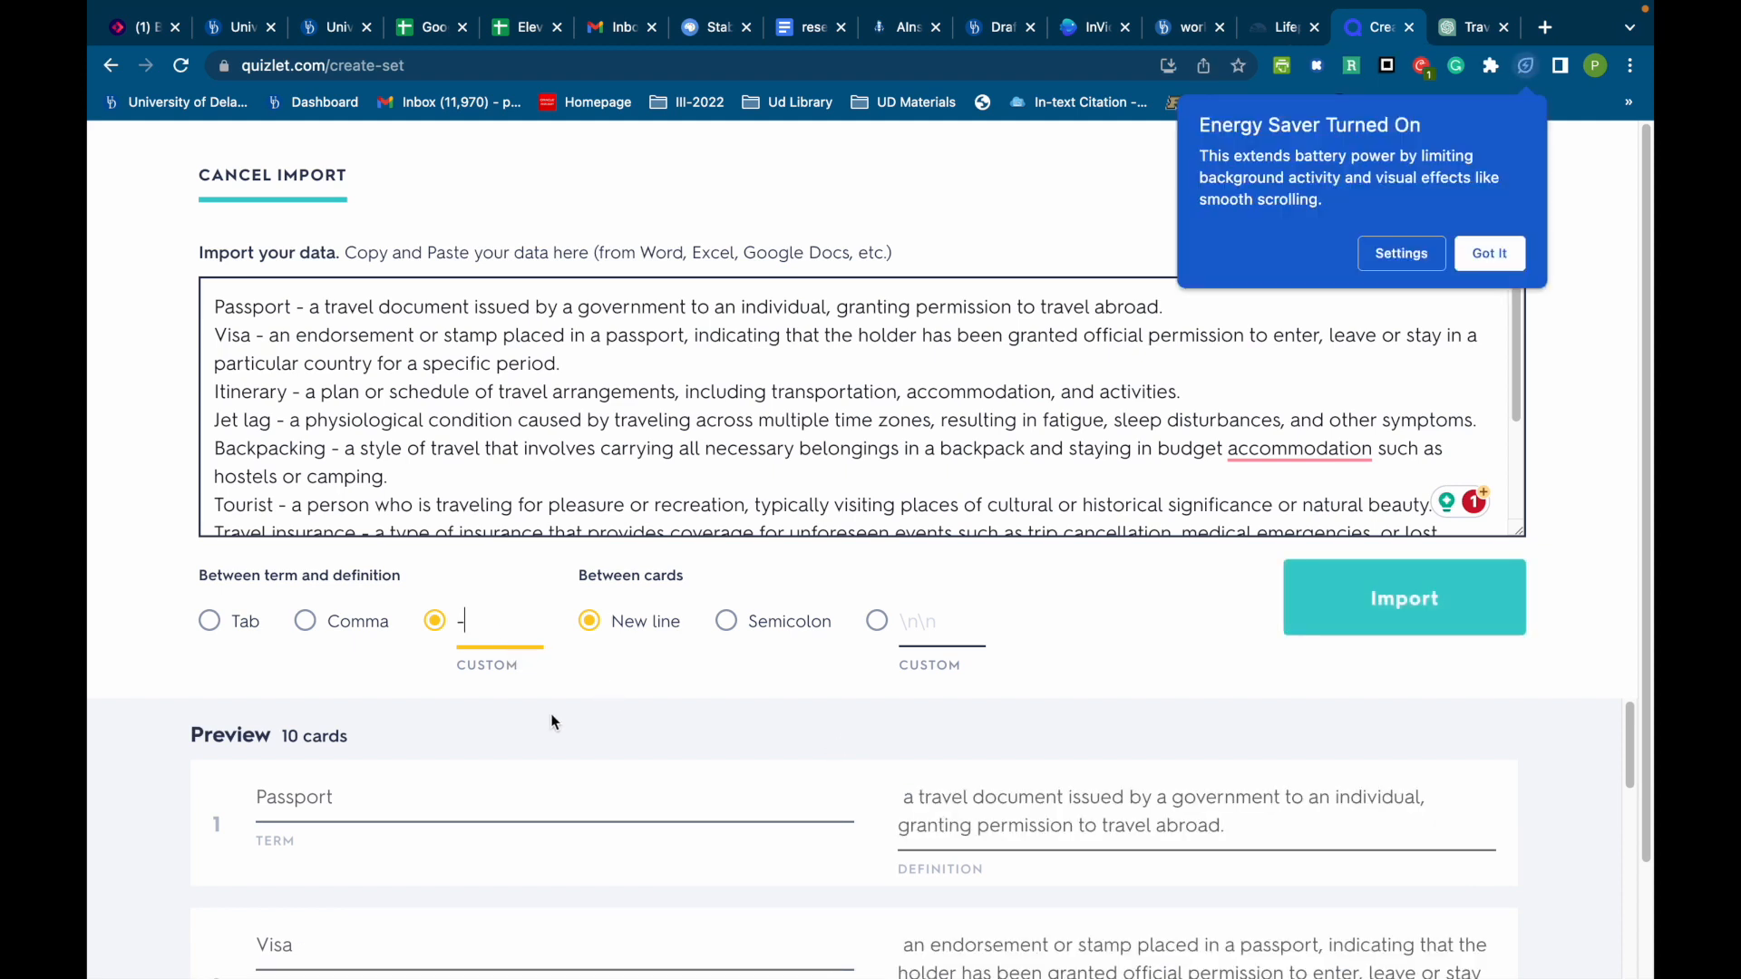
# Check how the preview splits terms from definitions, and import the cards into the study set.
pyautogui.scroll(-3, 441, 857)
pyautogui.scroll(2, 427, 747)
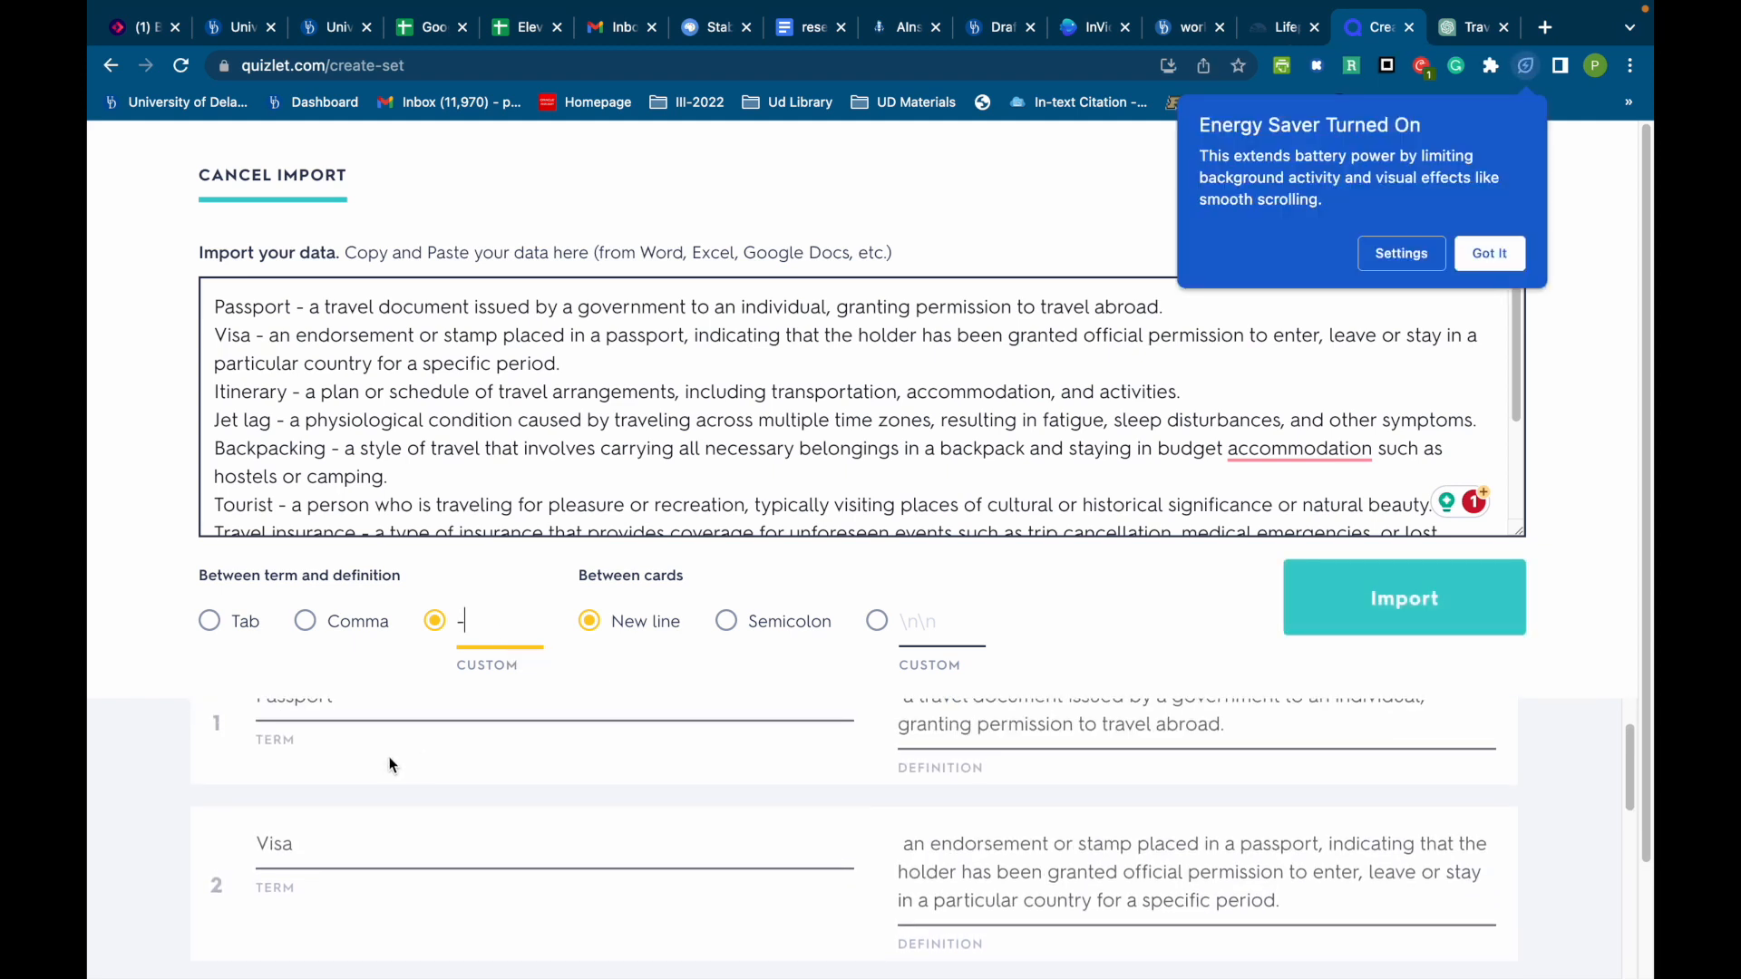
pyautogui.click(248, 747)
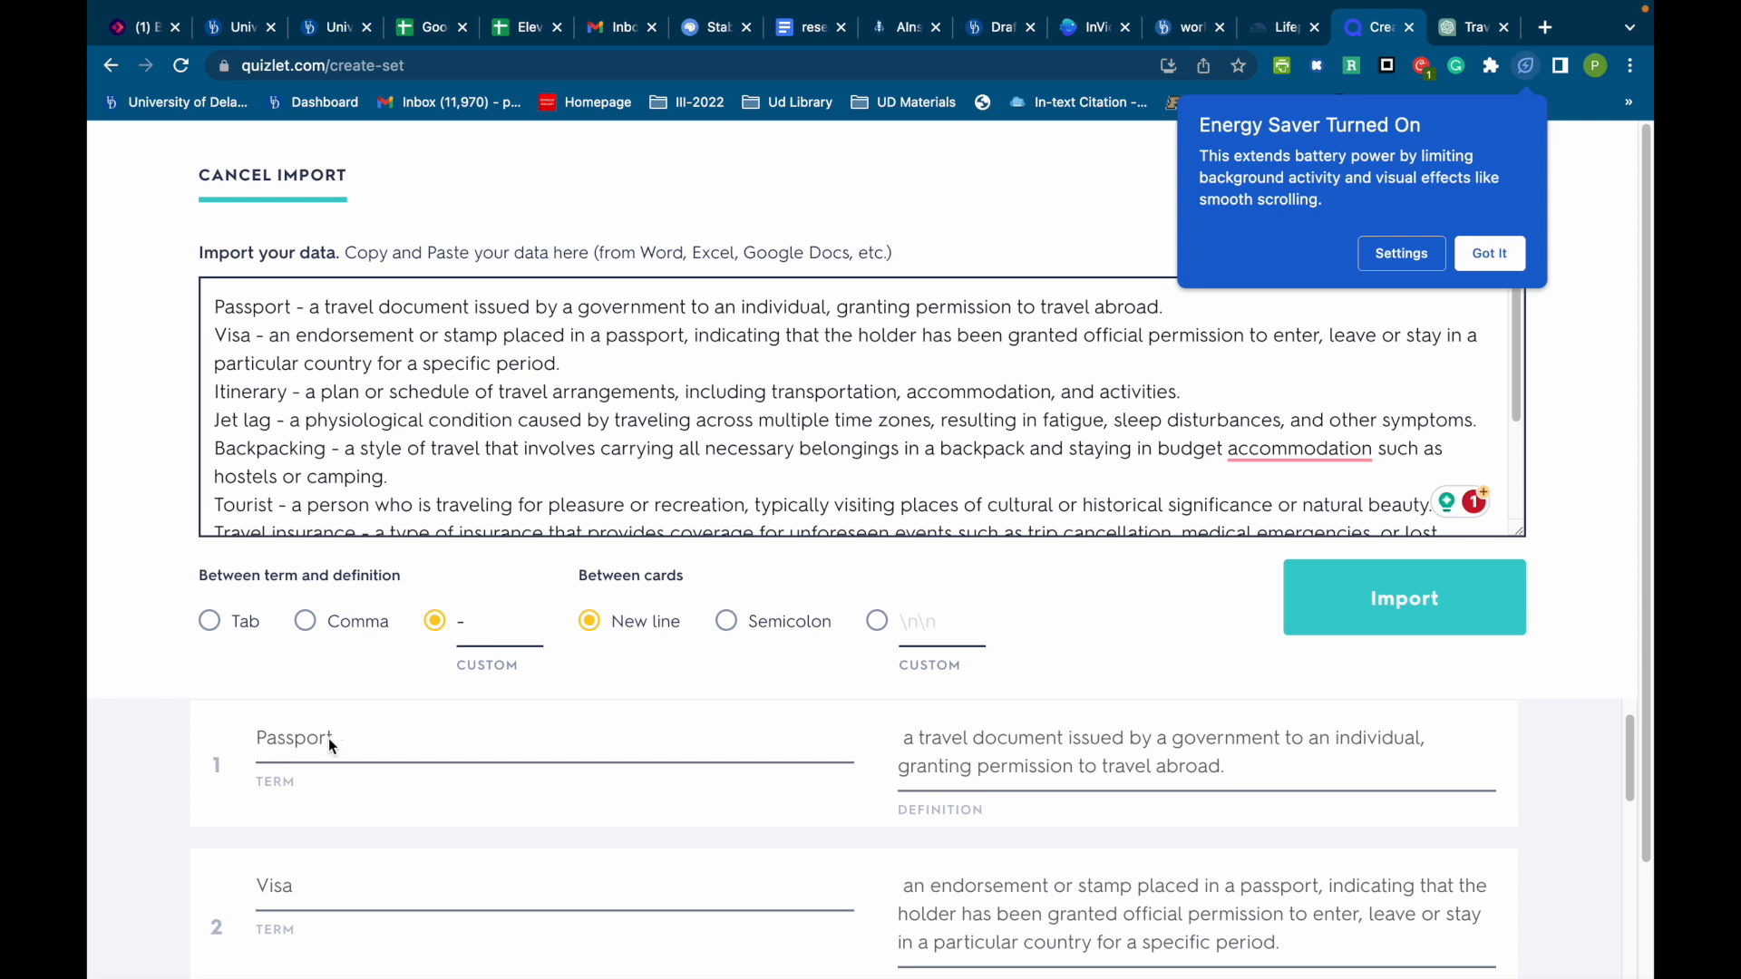
pyautogui.scroll(-2, 353, 737)
pyautogui.scroll(3, 375, 743)
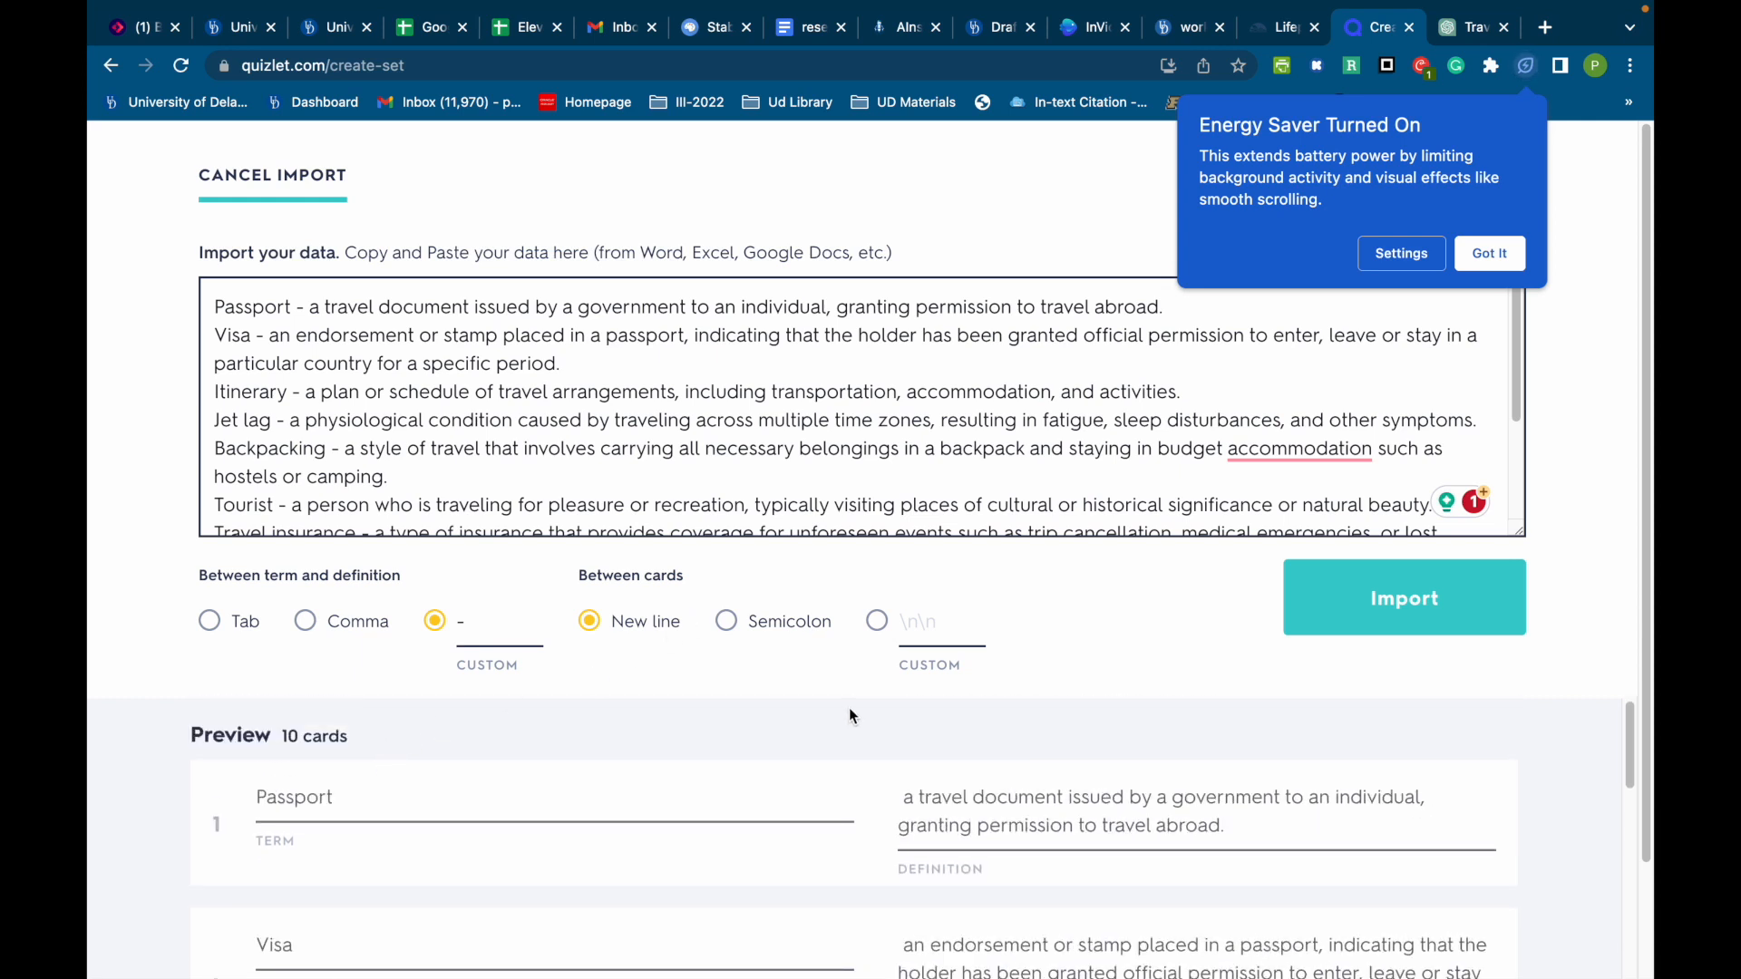
pyautogui.click(1462, 265)
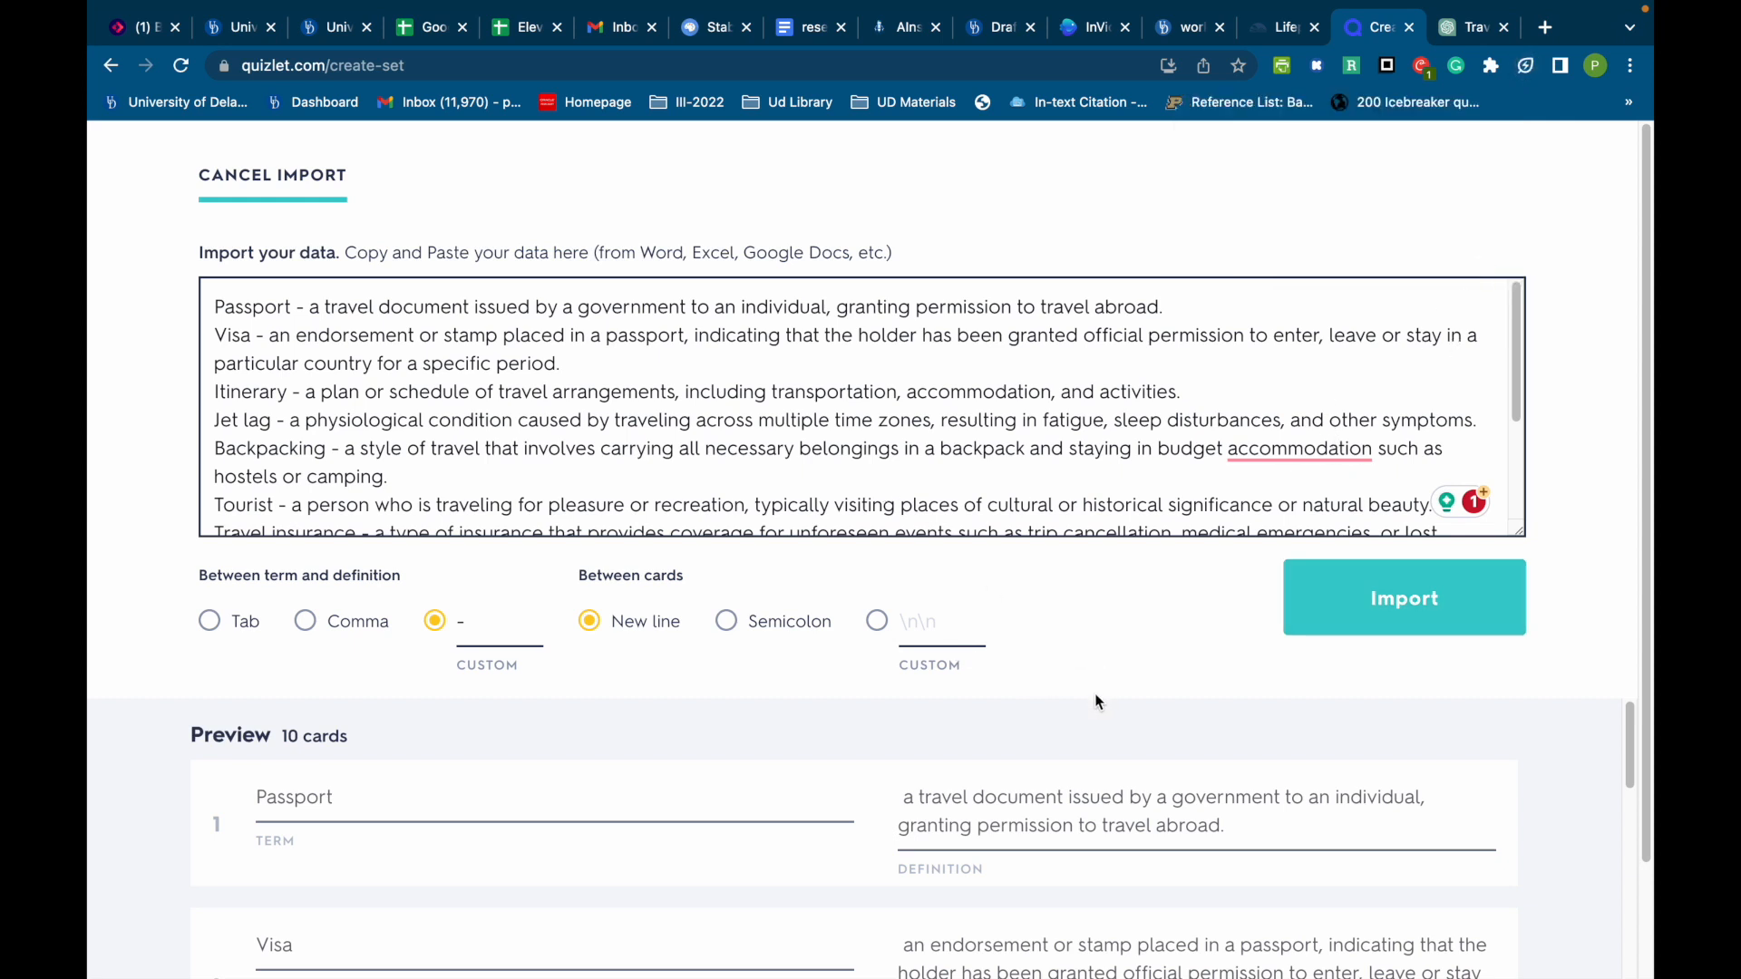
pyautogui.click(1357, 621)
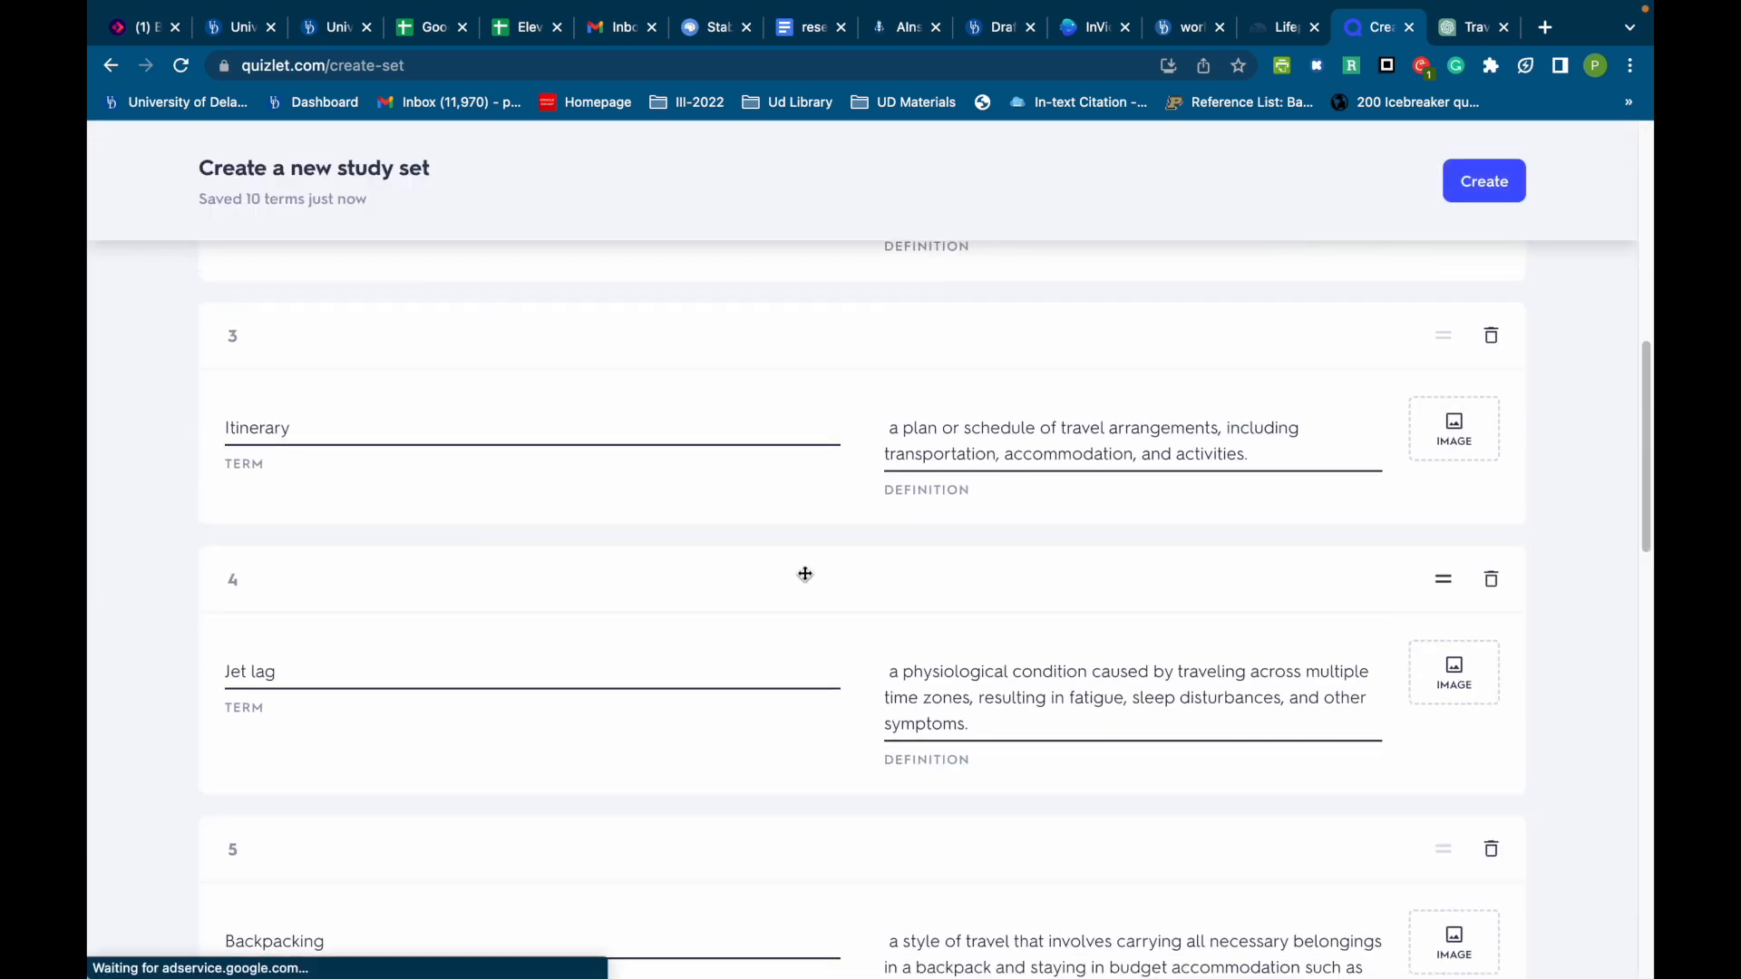
# Title the study set "Travel Vocabulary" and describe it as "10 terms about traveling".
pyautogui.scroll(-5, 807, 574)
pyautogui.scroll(12, 803, 574)
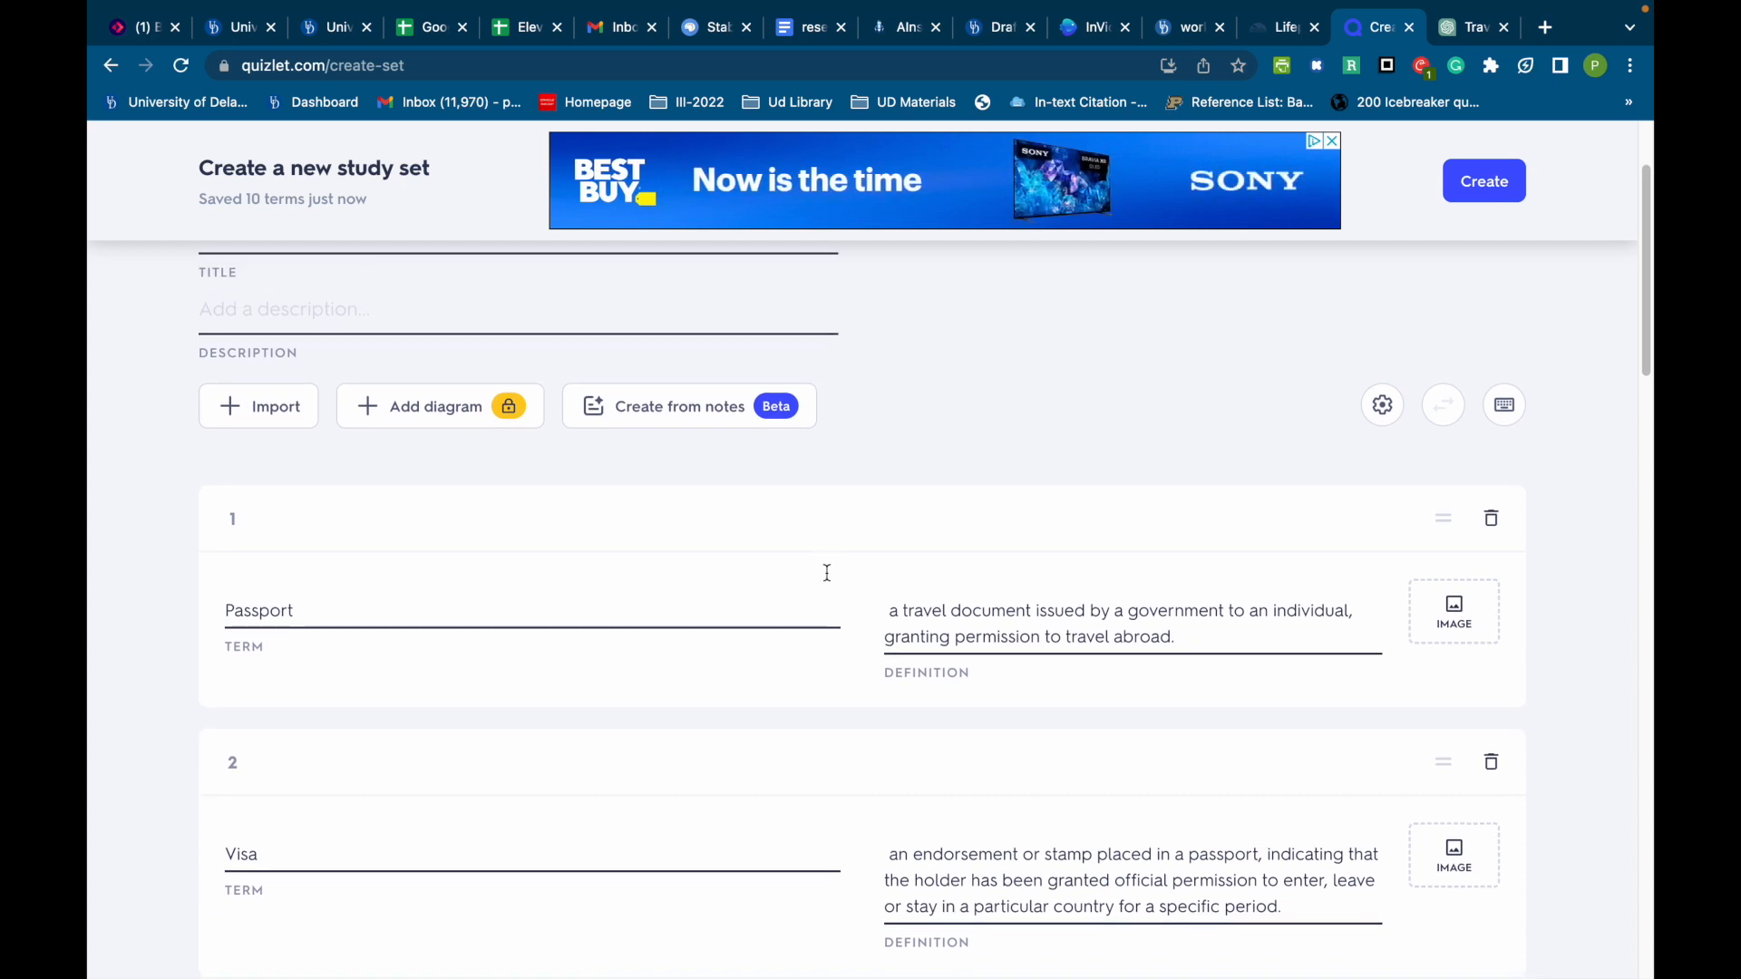
pyautogui.scroll(2, 827, 573)
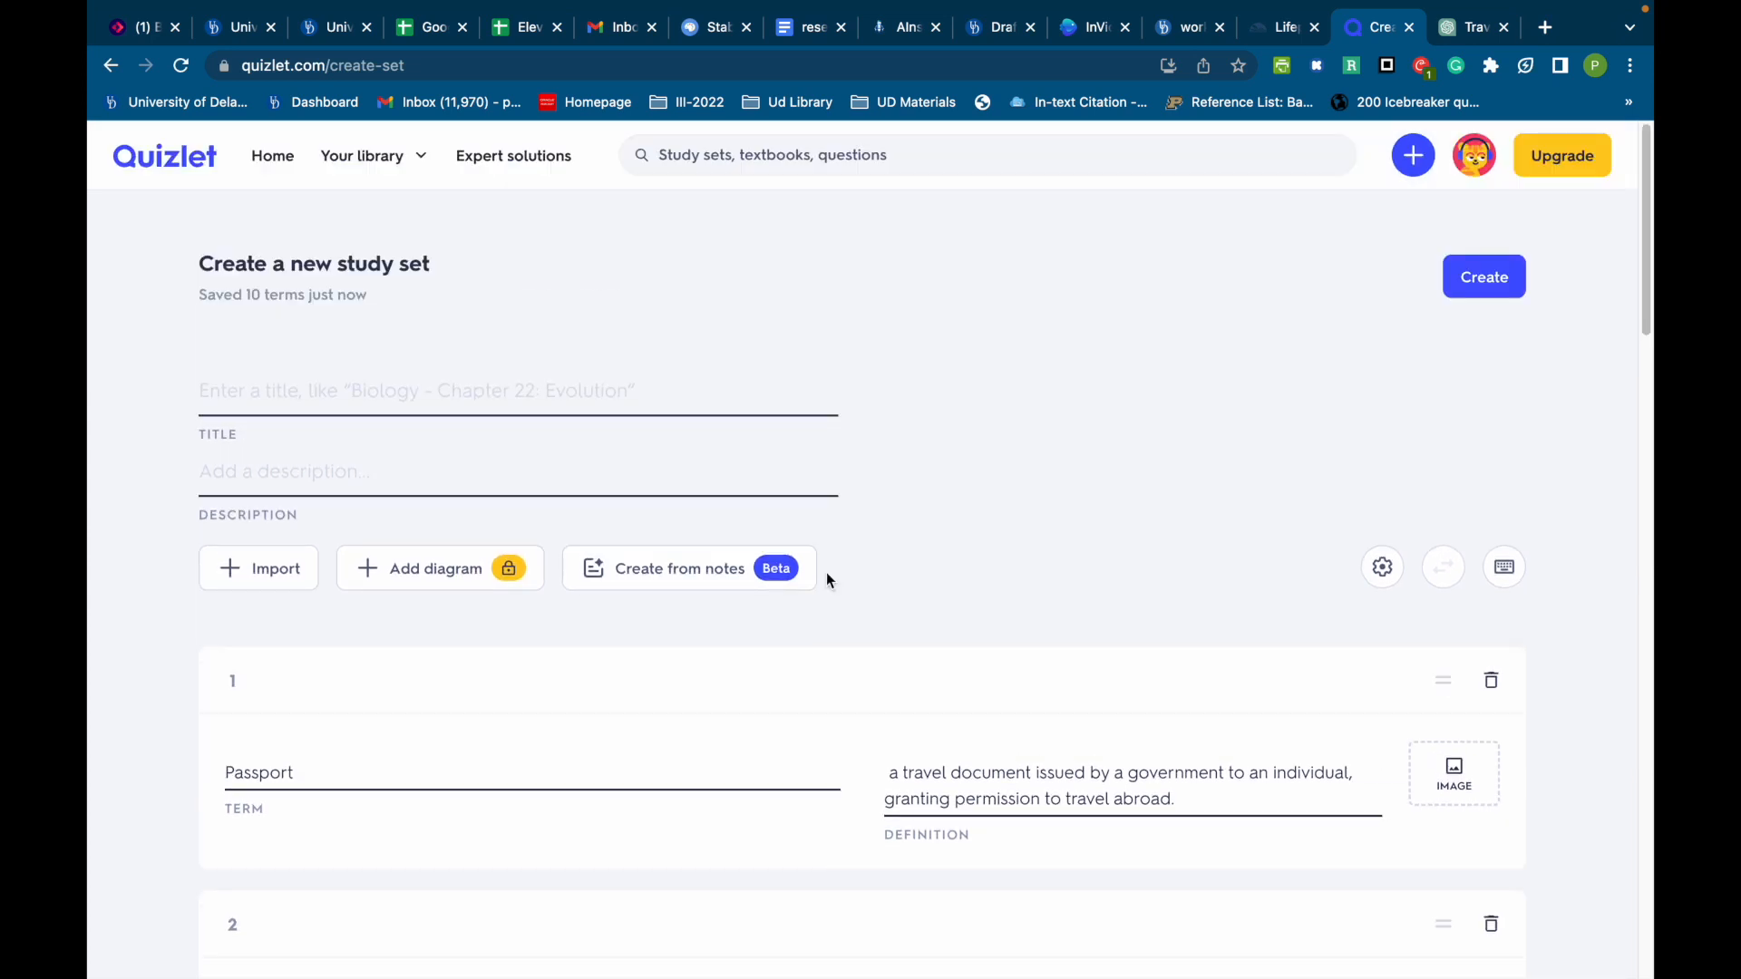
pyautogui.click(321, 385)
pyautogui.write('T')
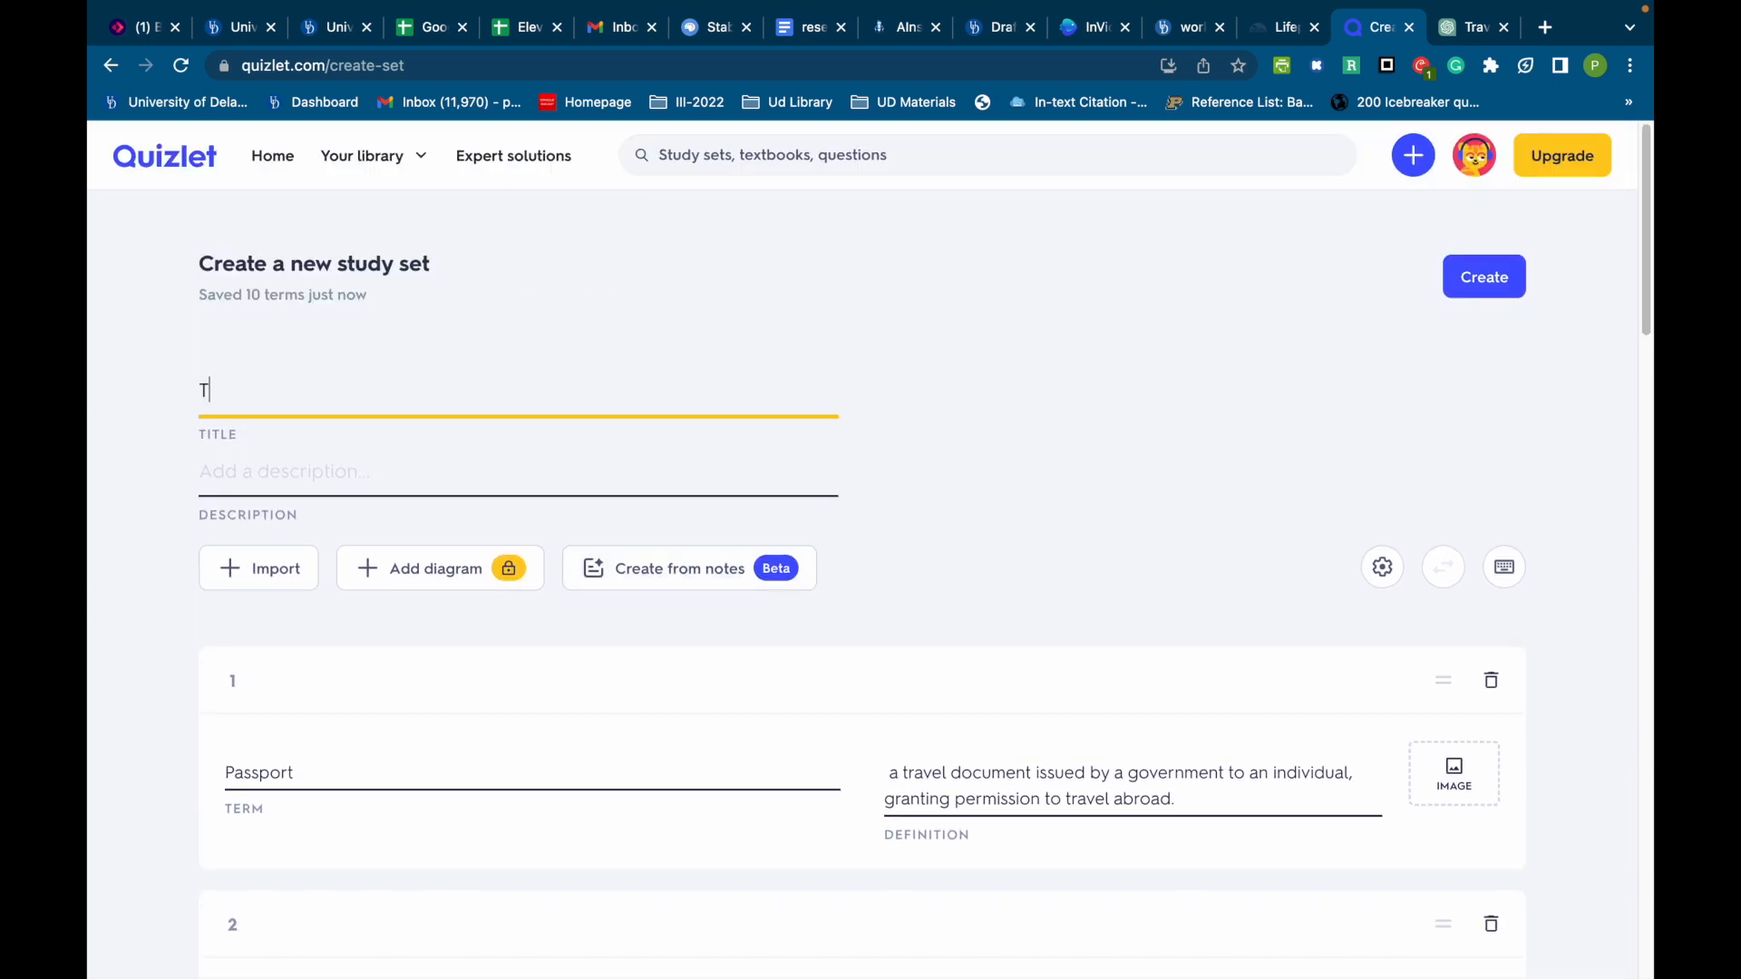
pyautogui.write('ravael Vocabulary')
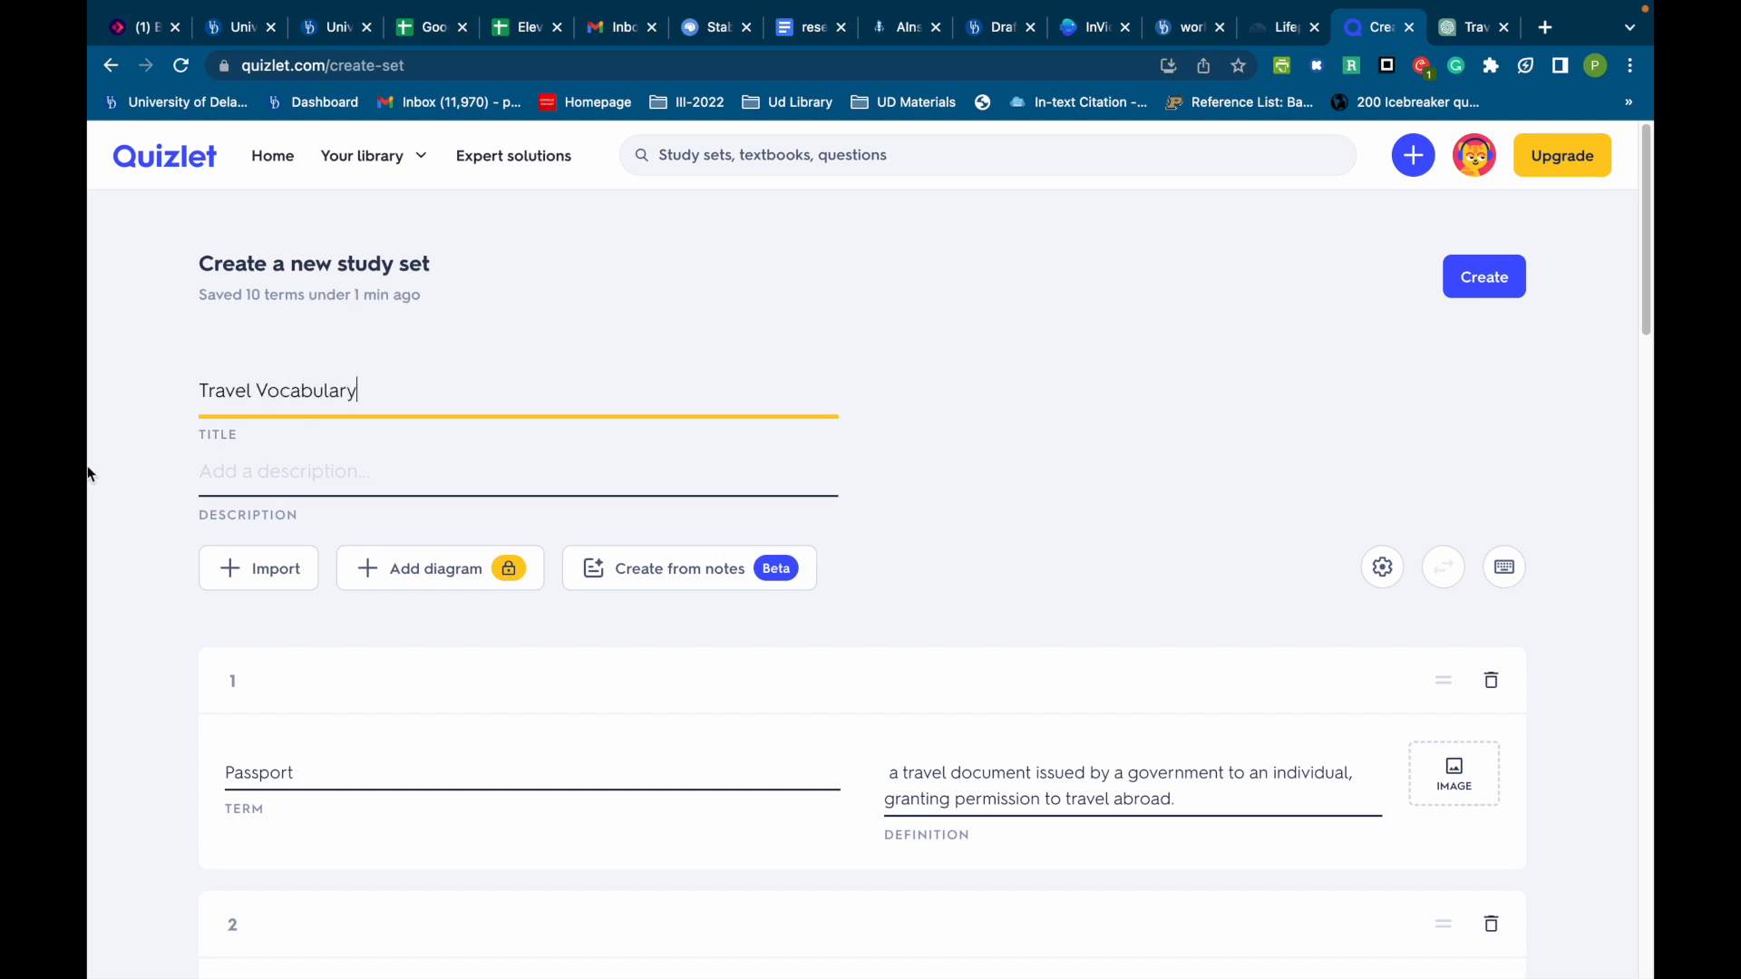
pyautogui.click(270, 467)
pyautogui.write('10 terms about traveling')
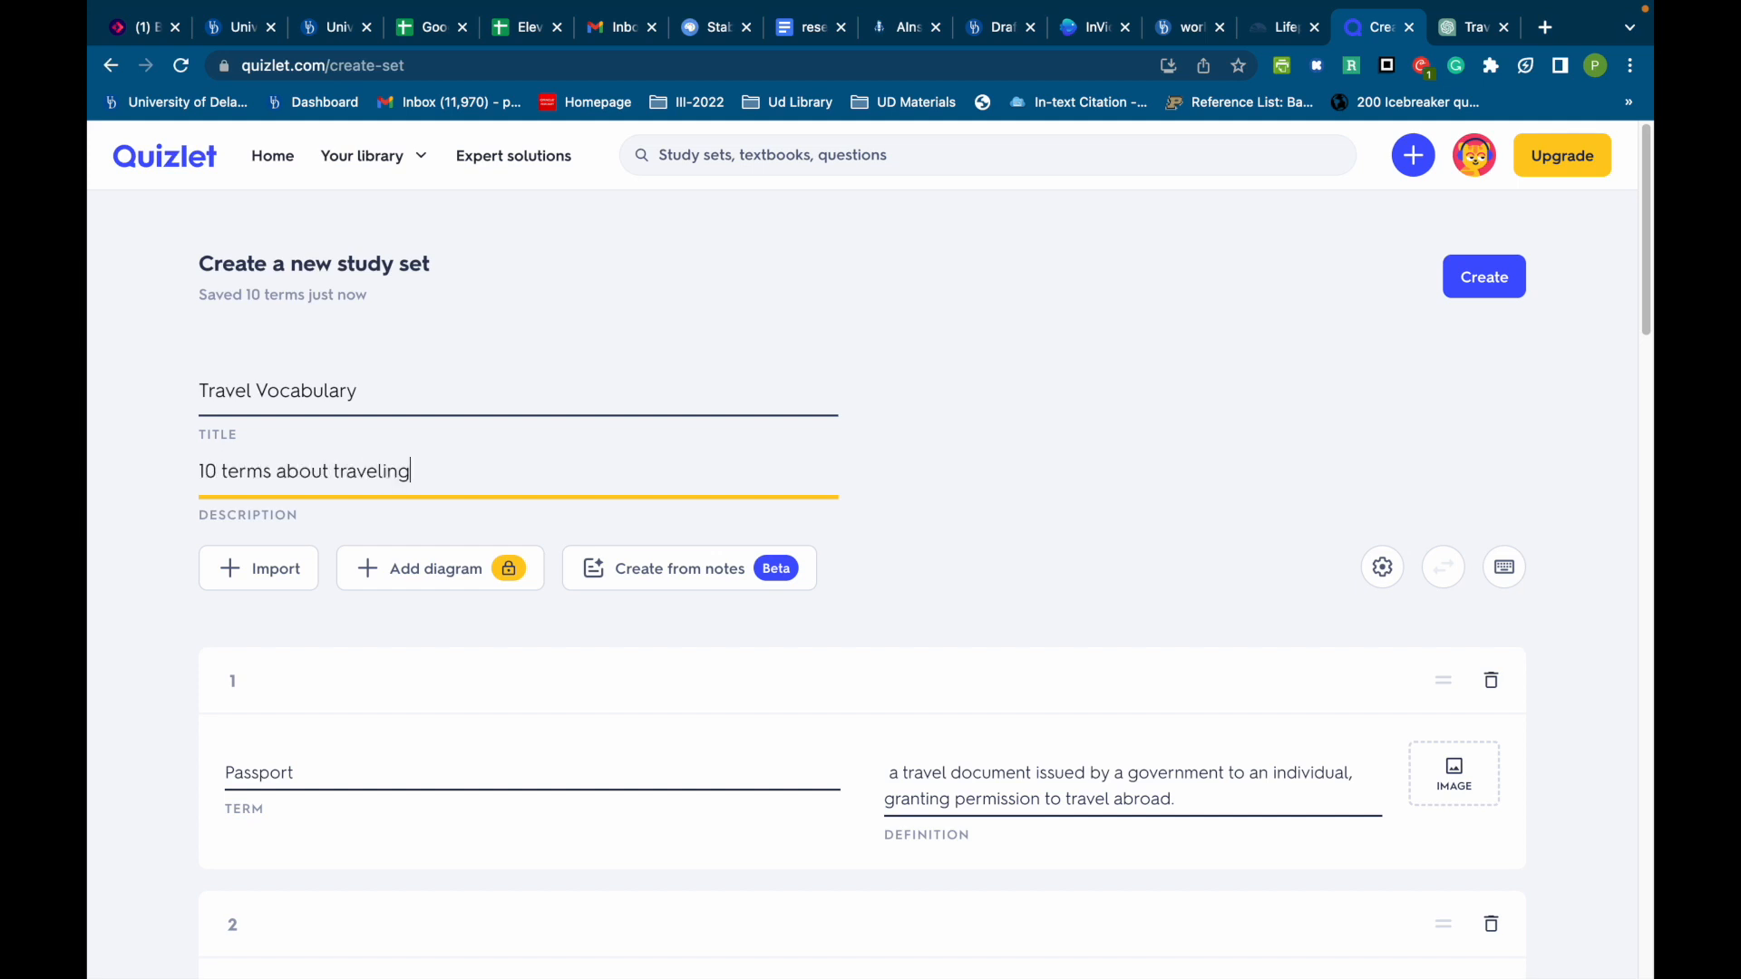
pyautogui.click(944, 498)
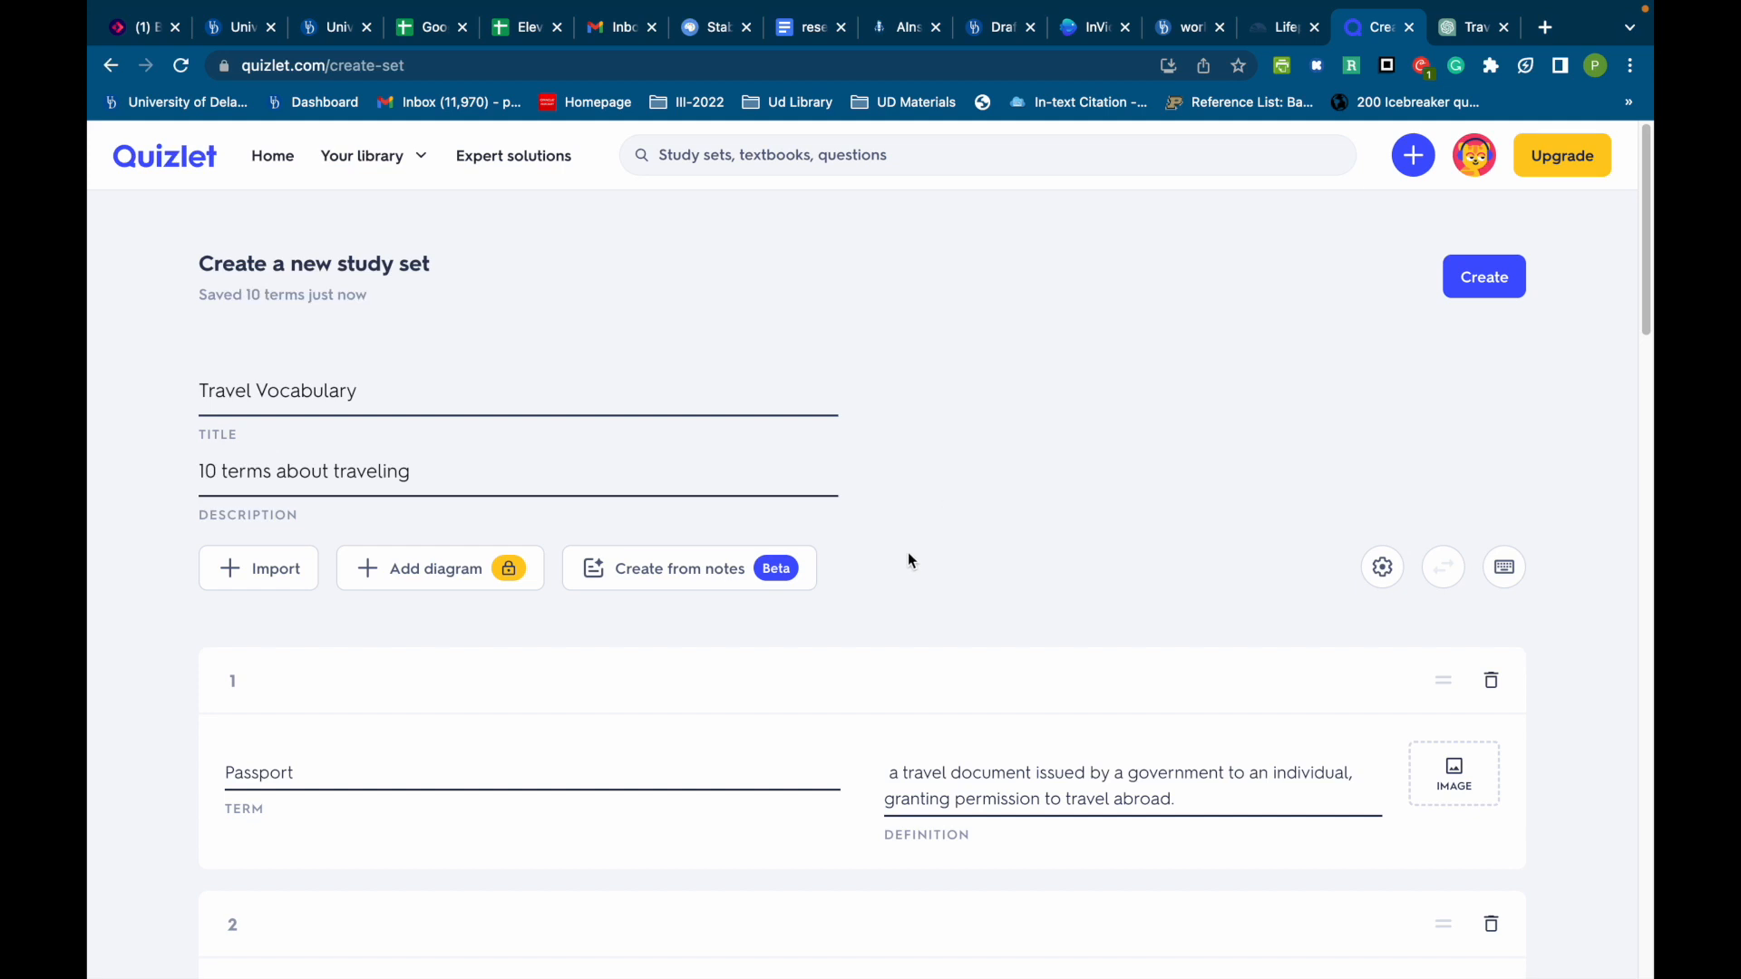
# Try to create the study set and choose English as the language of its terms.
pyautogui.click(1473, 281)
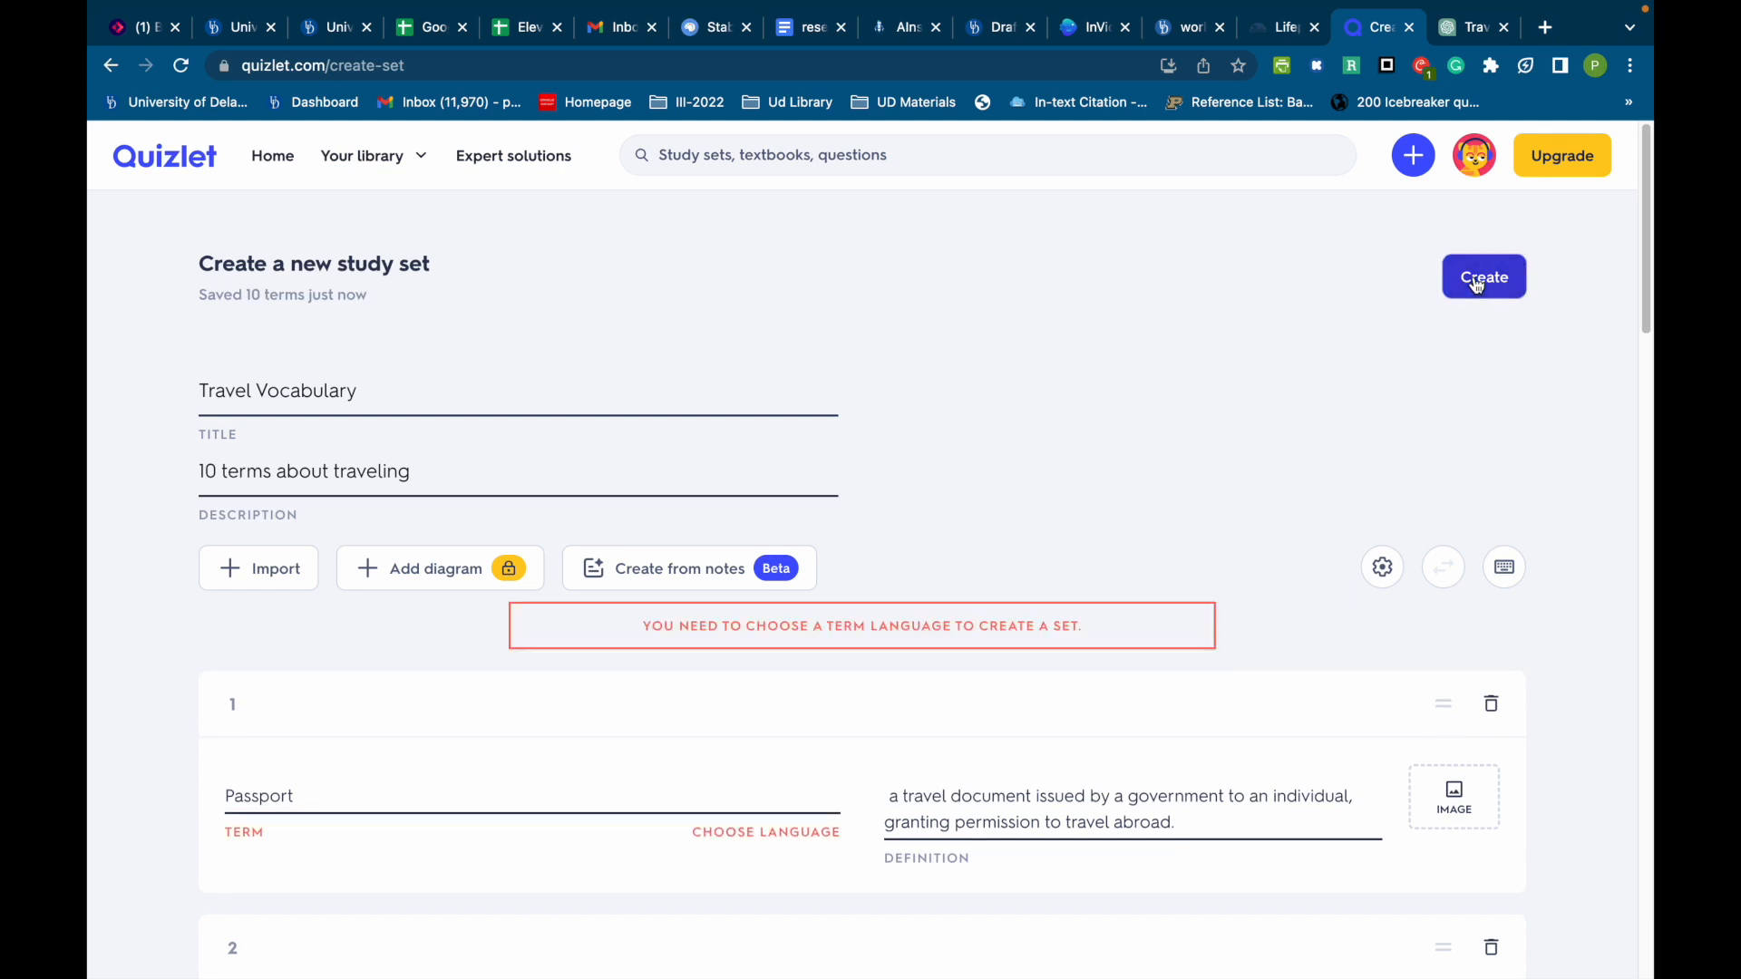
pyautogui.scroll(-2, 838, 671)
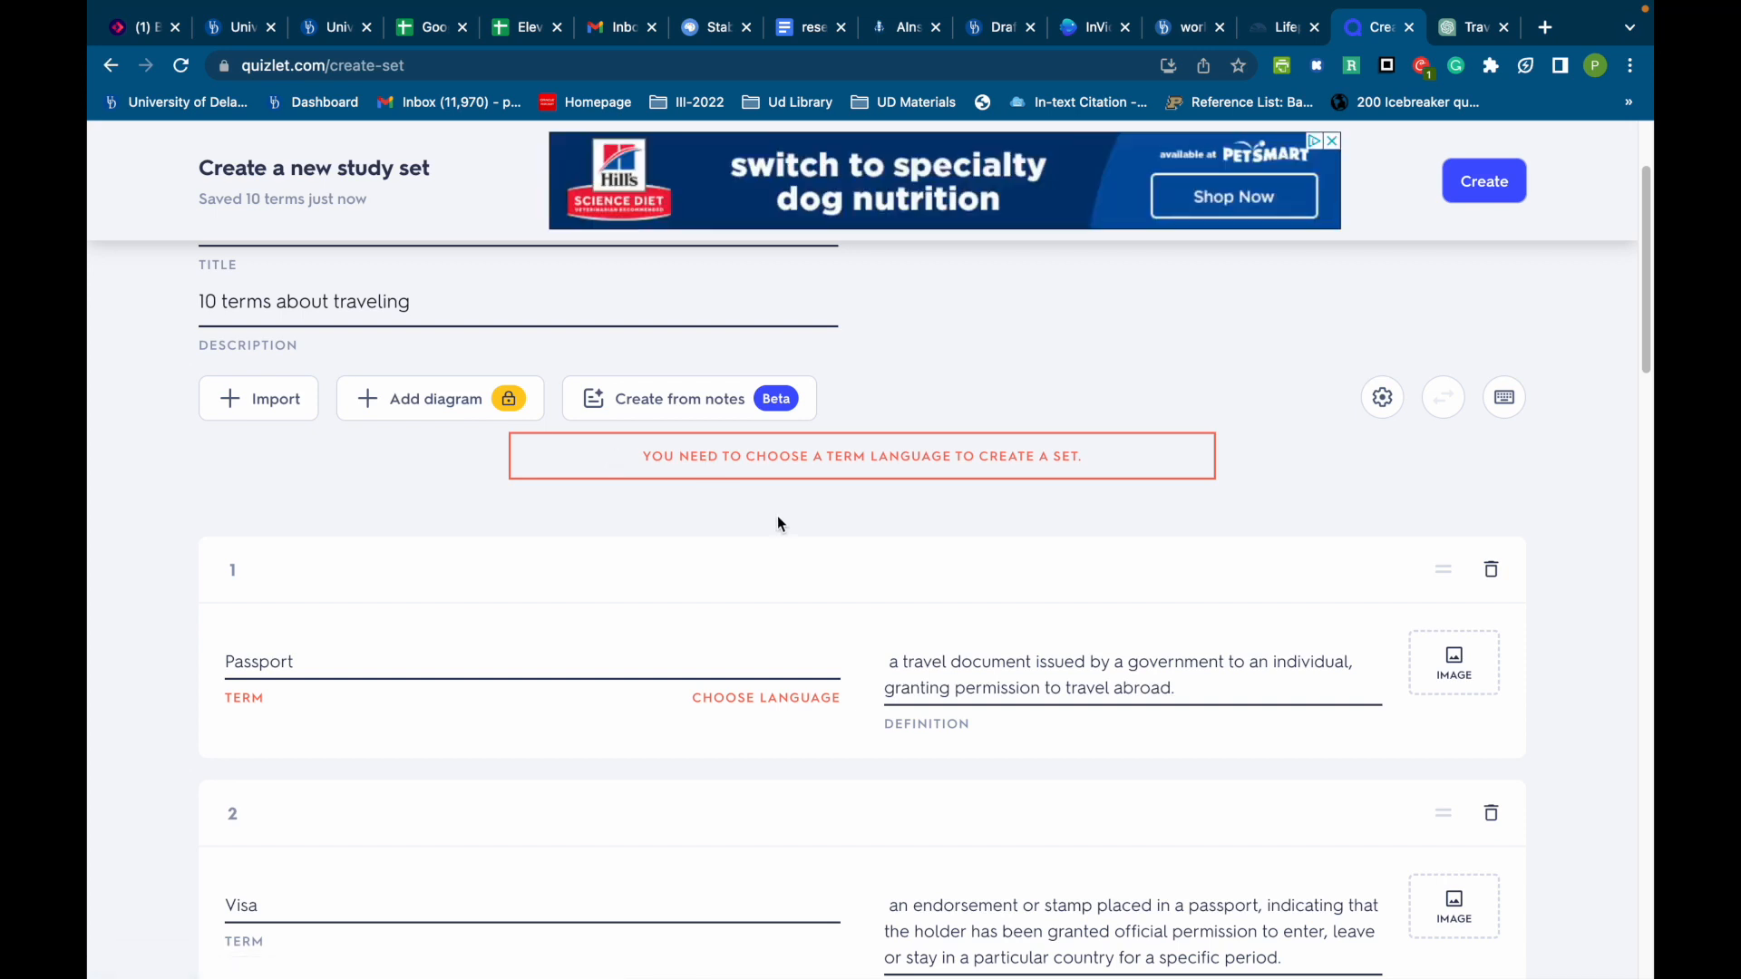
pyautogui.scroll(-2, 798, 544)
pyautogui.click(789, 537)
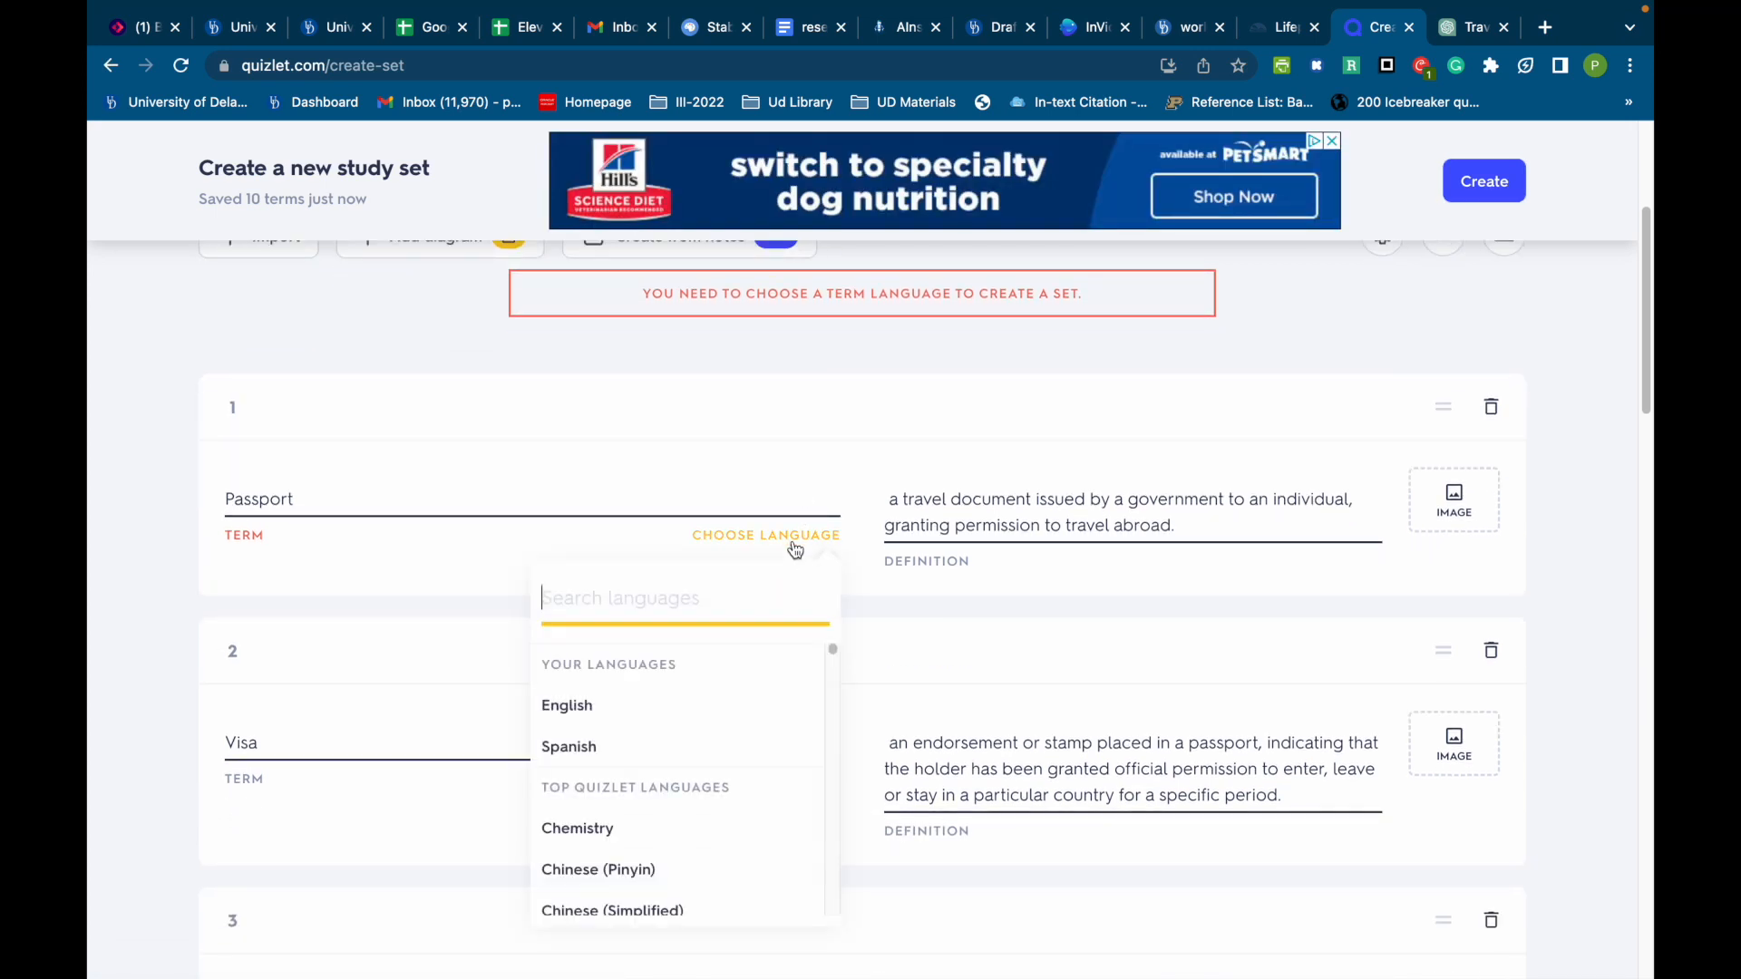
pyautogui.click(631, 703)
pyautogui.scroll(-5, 1107, 517)
pyautogui.scroll(8, 1080, 462)
pyautogui.scroll(1, 1085, 460)
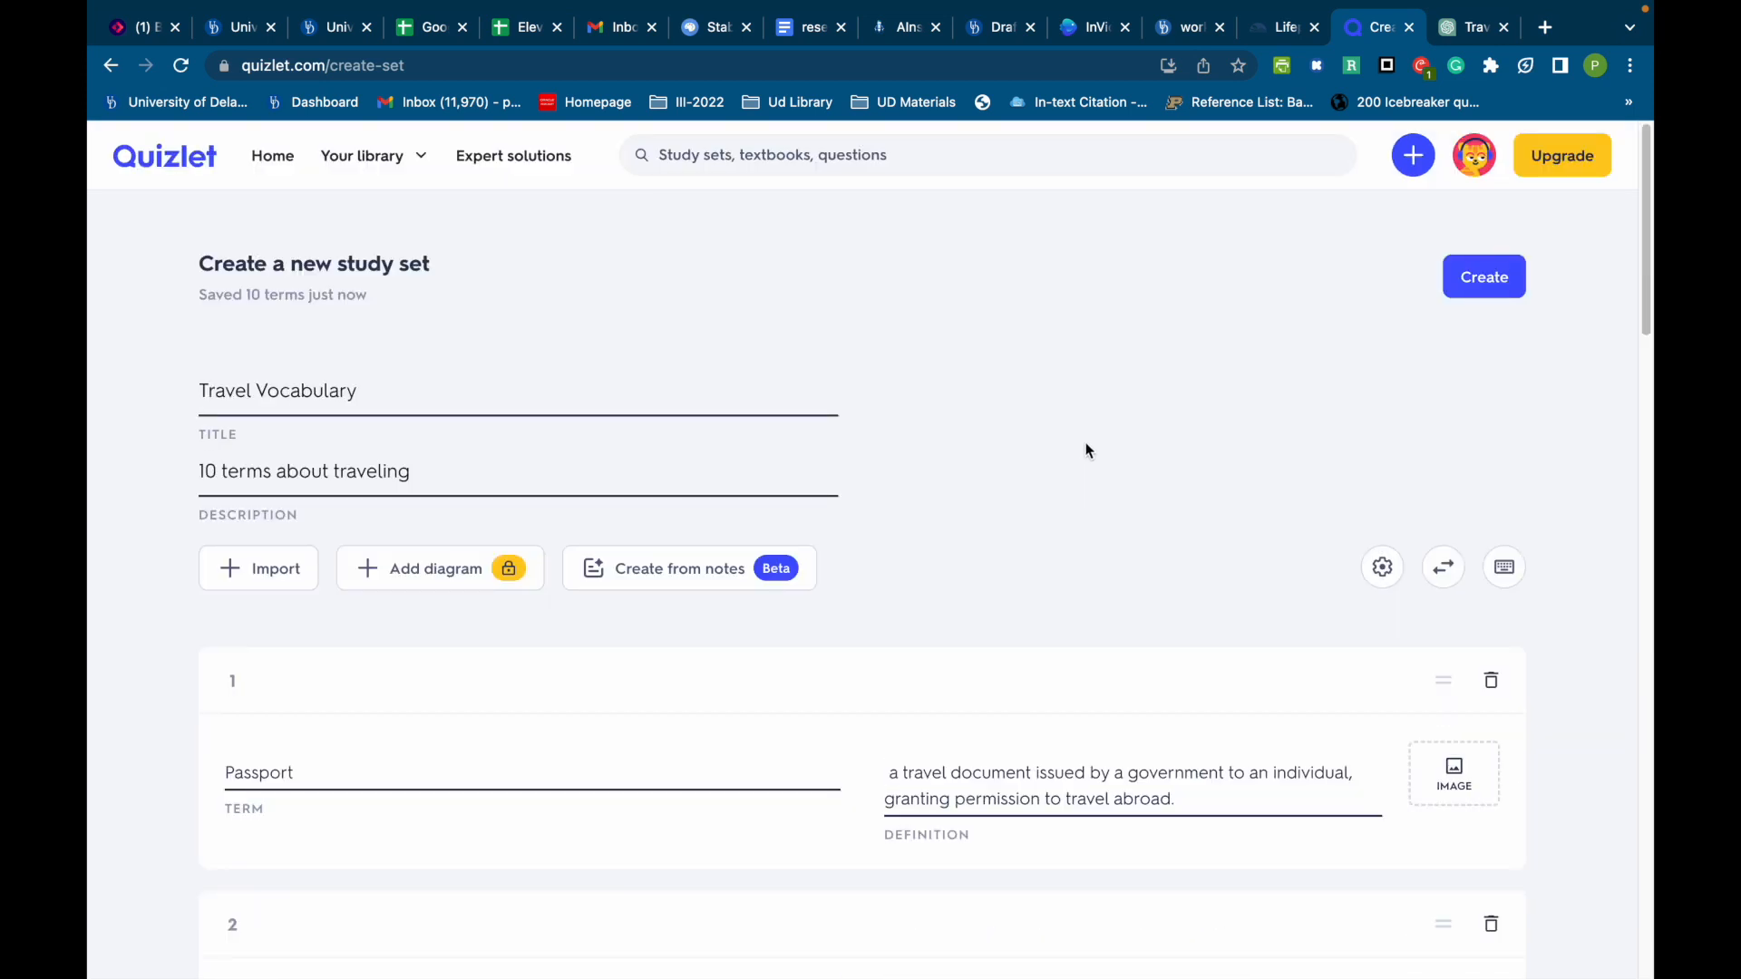
# Create the Travel Vocabulary study set and close the sharing dialog without sharing it.
pyautogui.click(1477, 286)
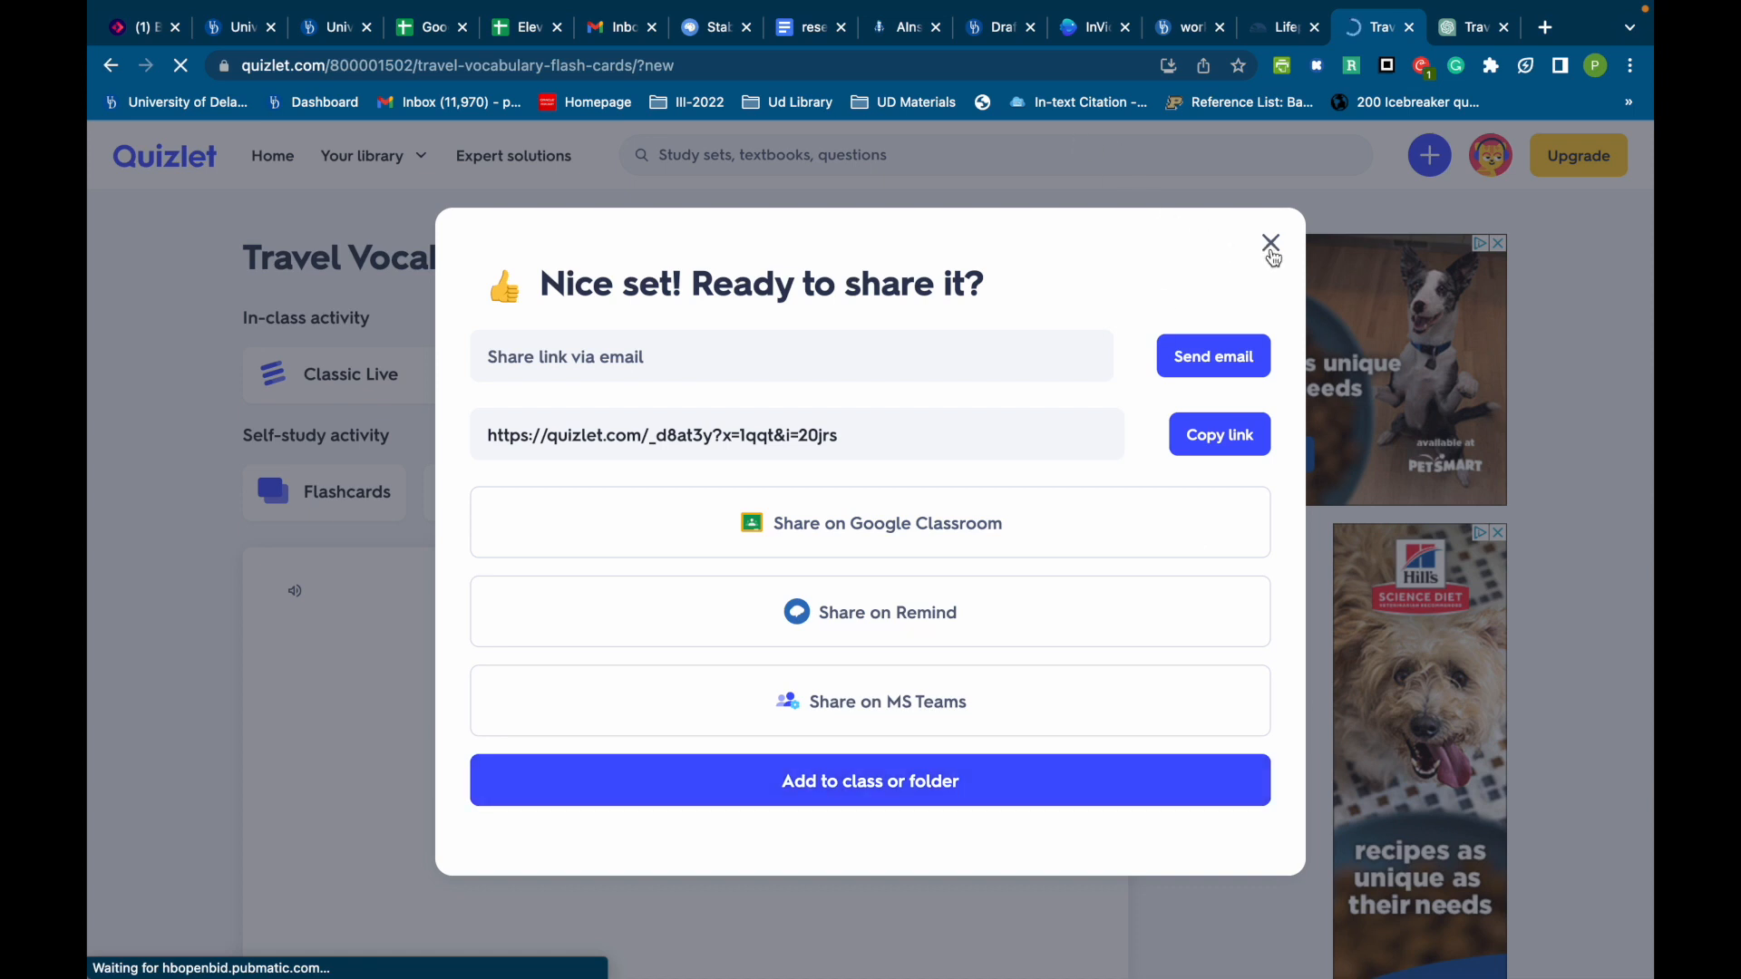
pyautogui.click(1271, 253)
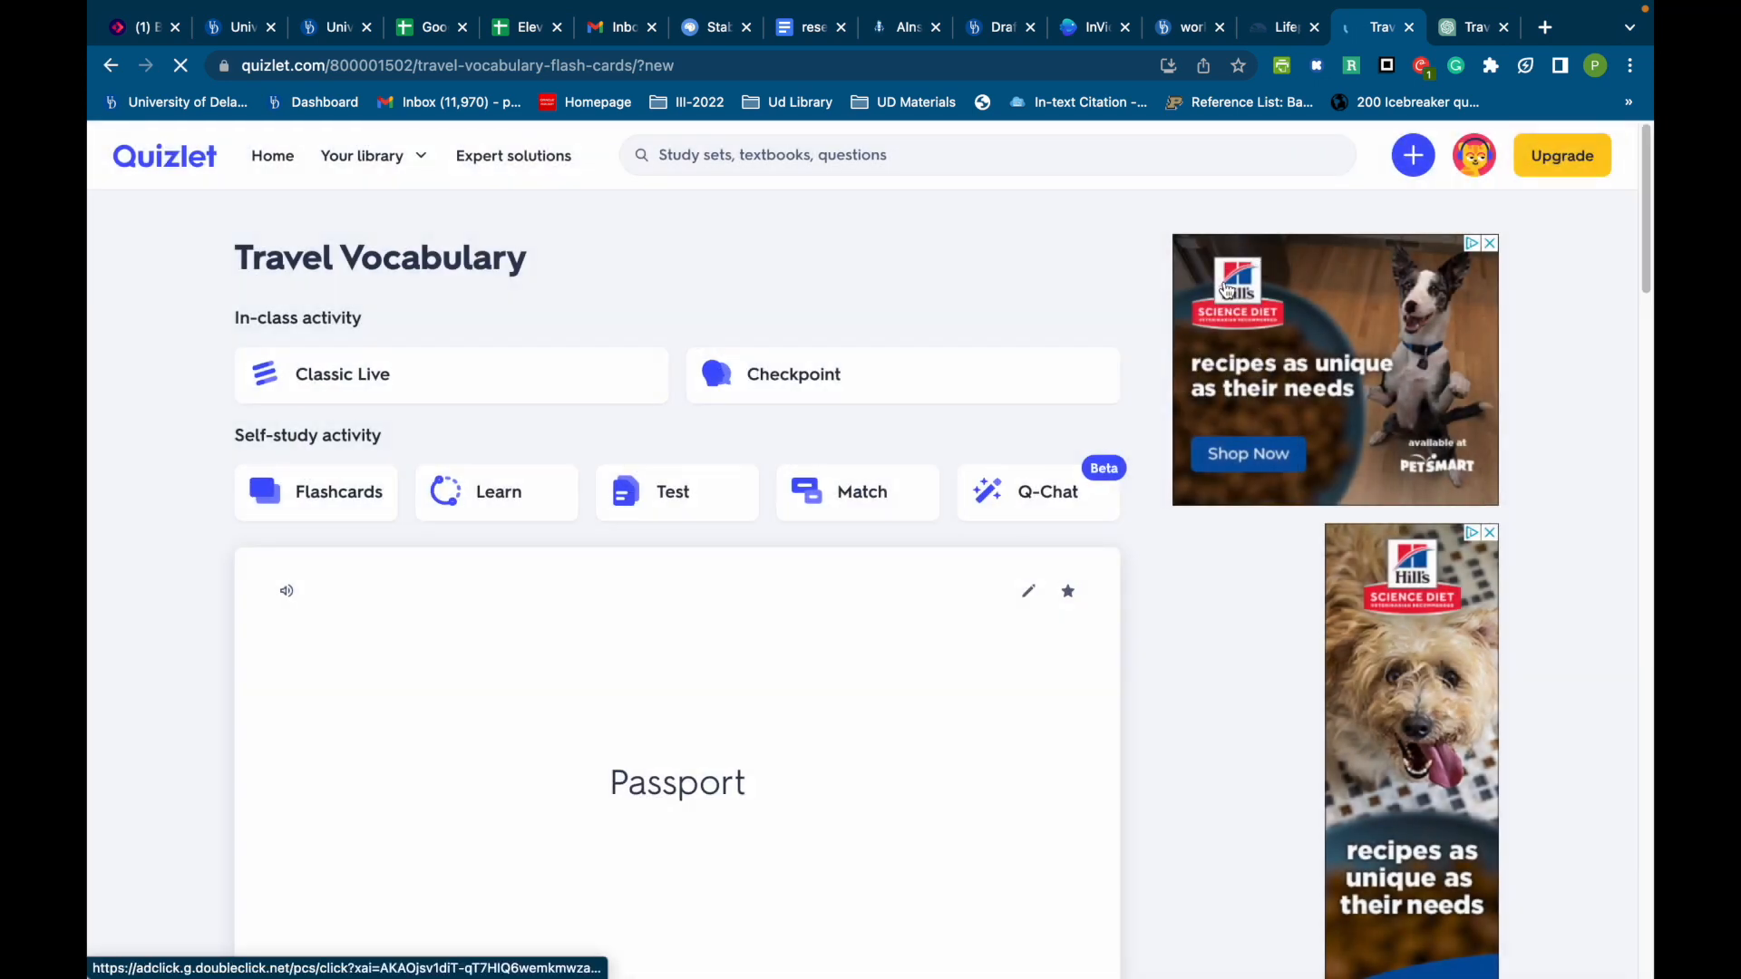
# Look over the self-study activities of the Travel Vocabulary set and open it in Flashcards mode.
pyautogui.scroll(-1, 371, 468)
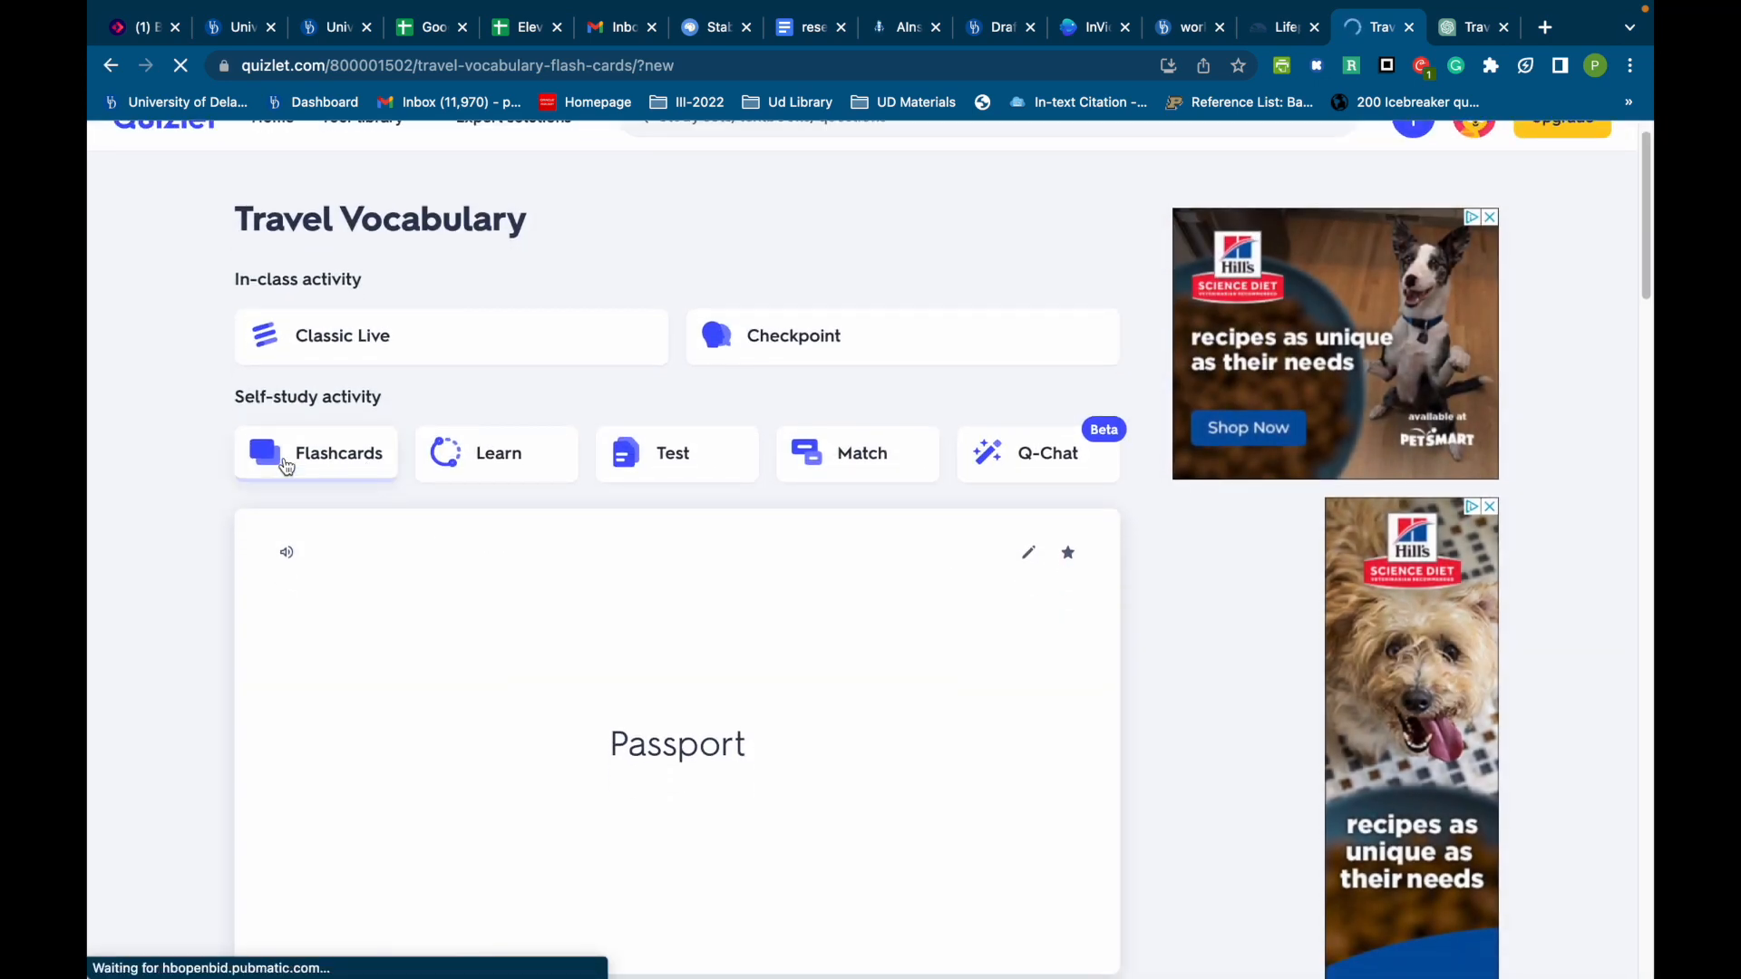
pyautogui.moveTo(233, 399); pyautogui.dragTo(375, 425)
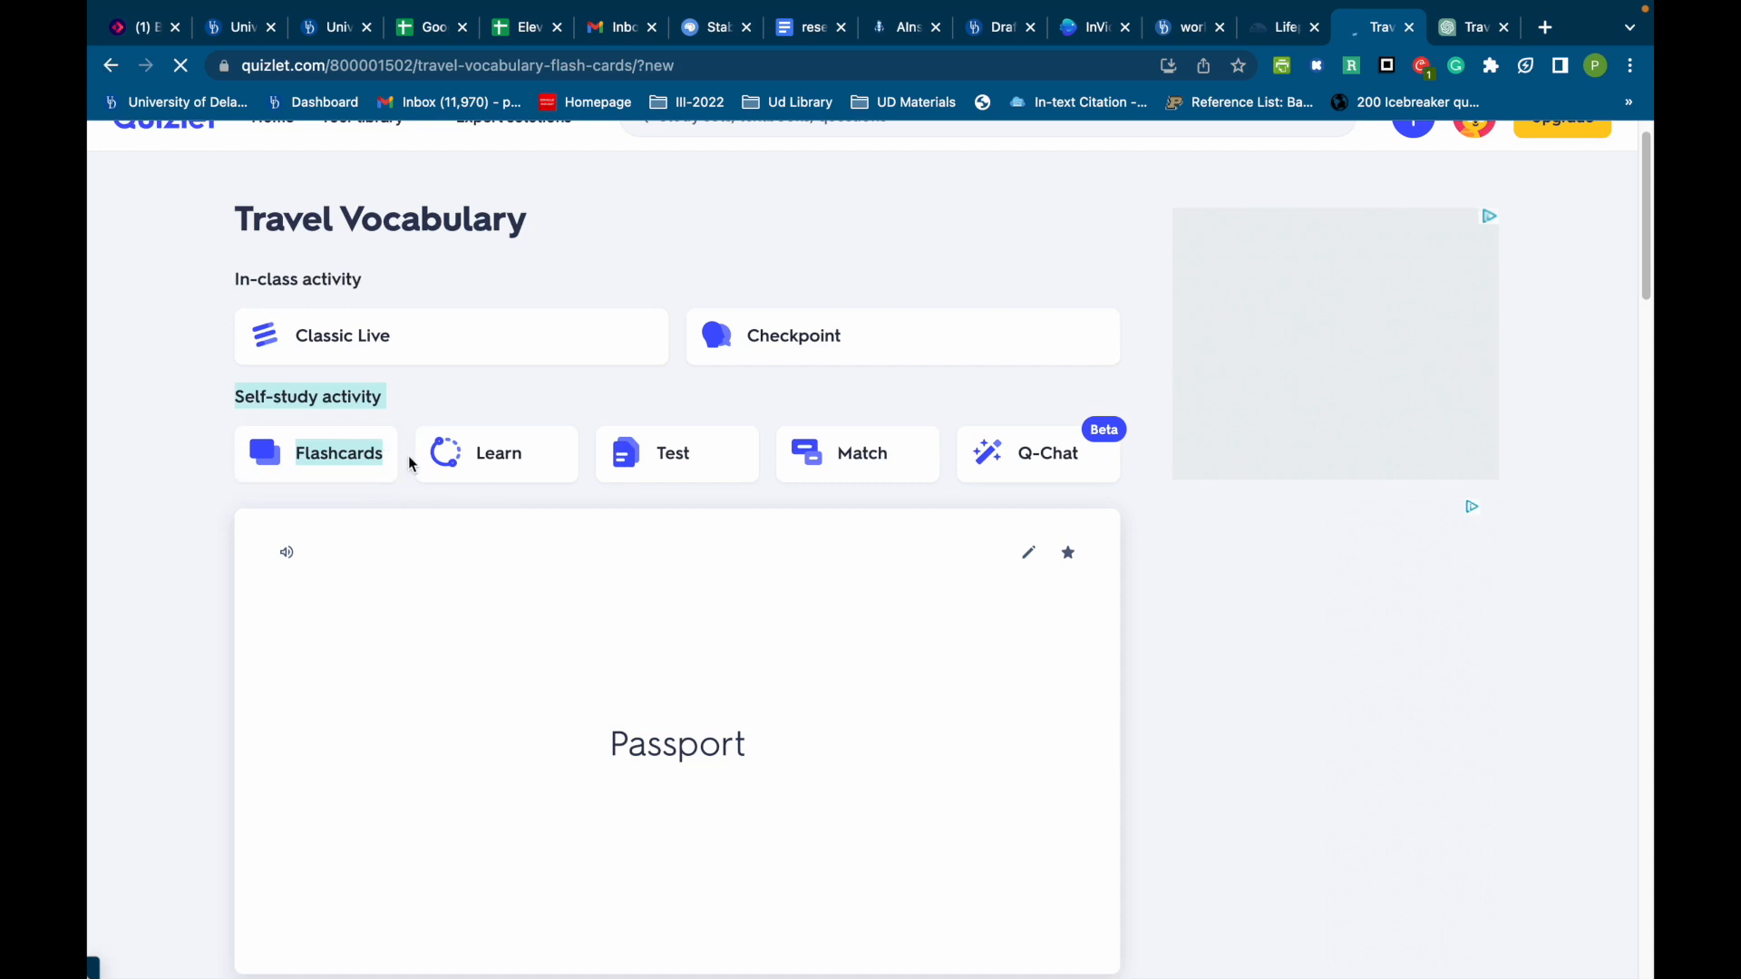
pyautogui.scroll(-1, 426, 481)
pyautogui.click(310, 443)
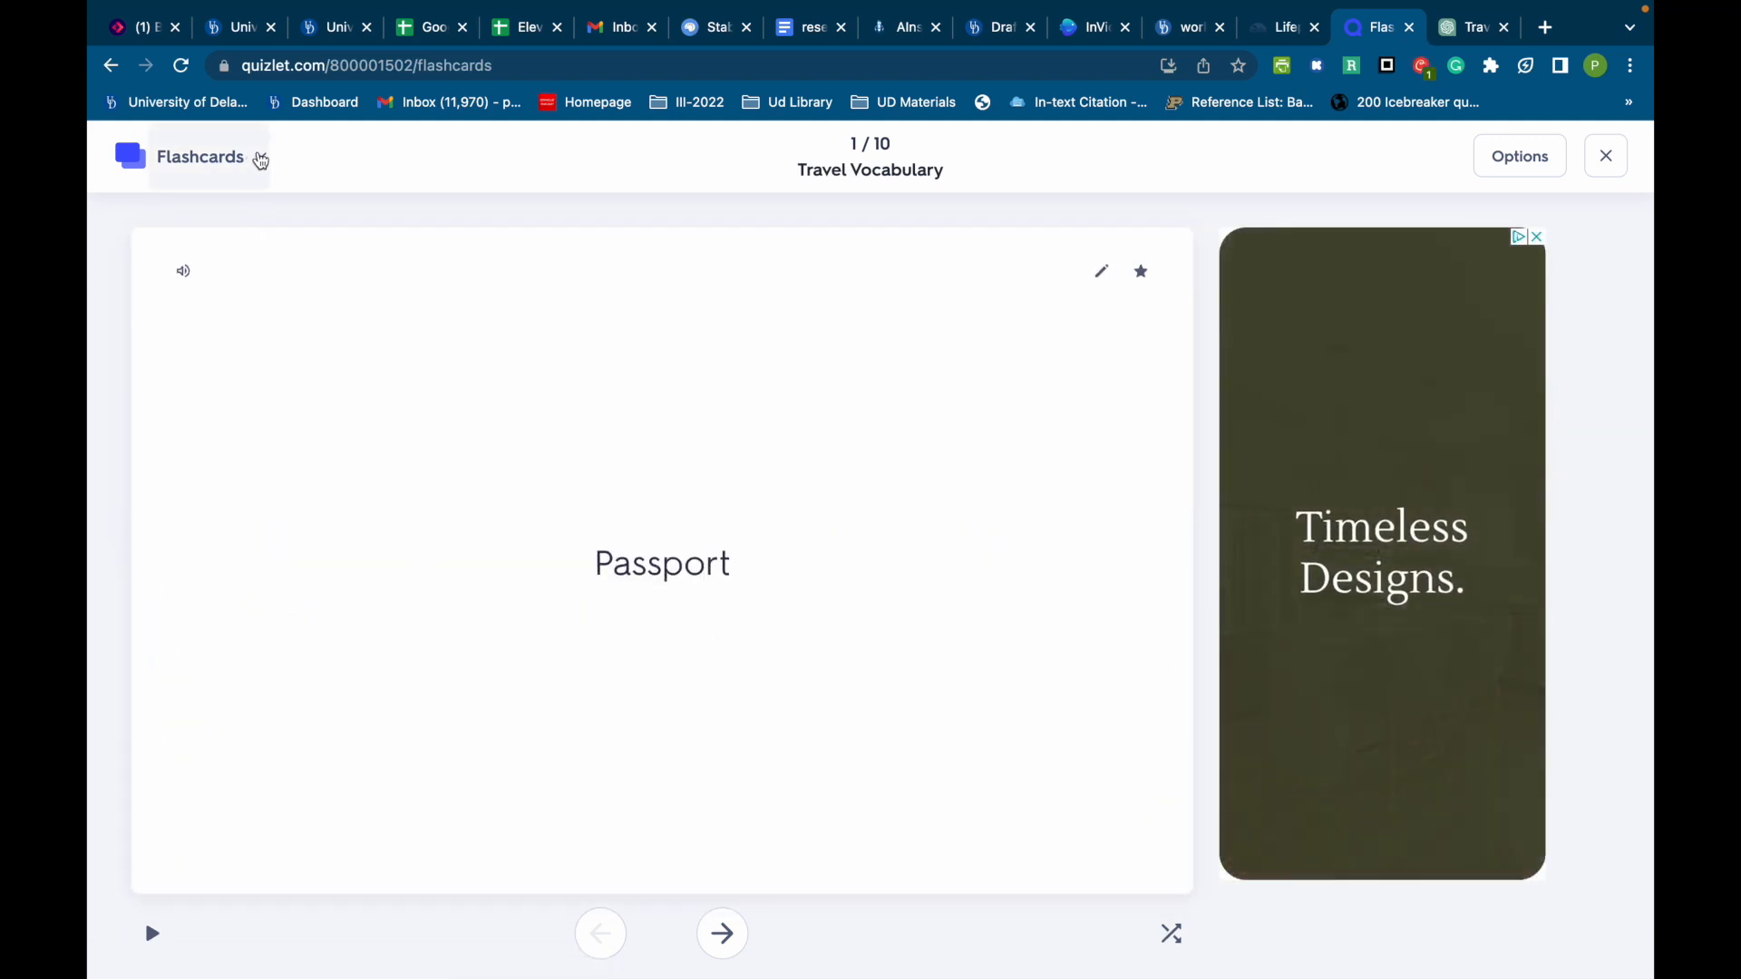
# Switch to Learn mode without personalization and answer the travel document definition with Passport.
pyautogui.click(262, 164)
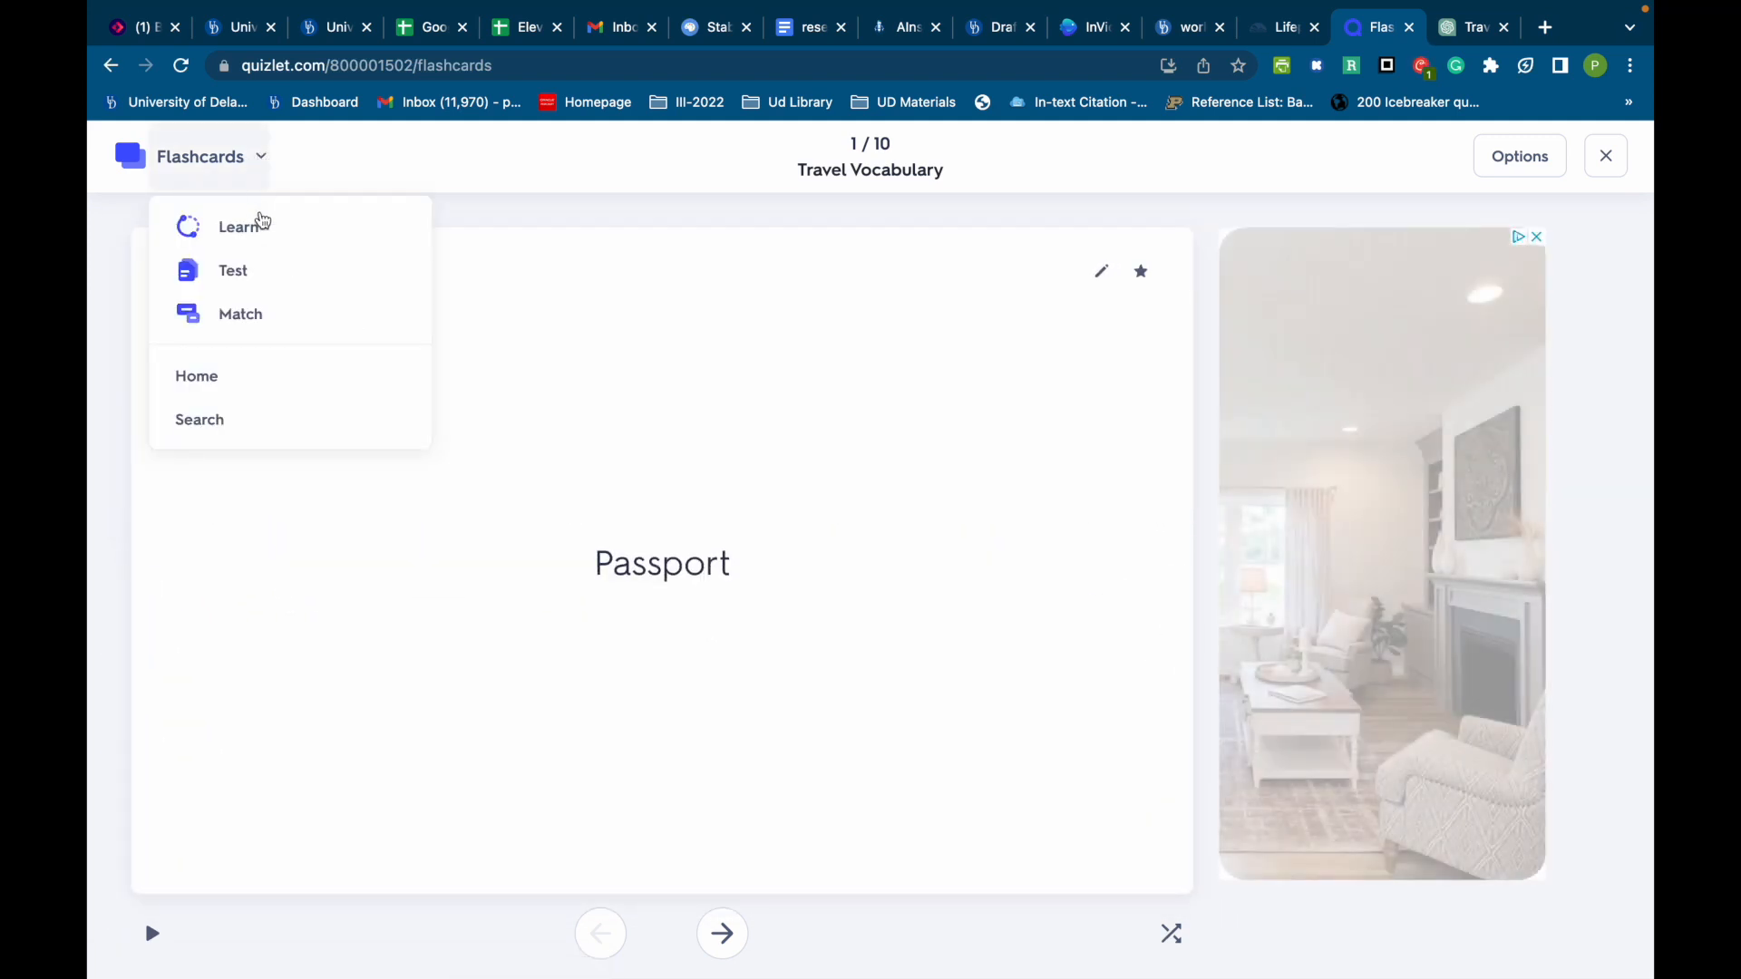
pyautogui.click(258, 228)
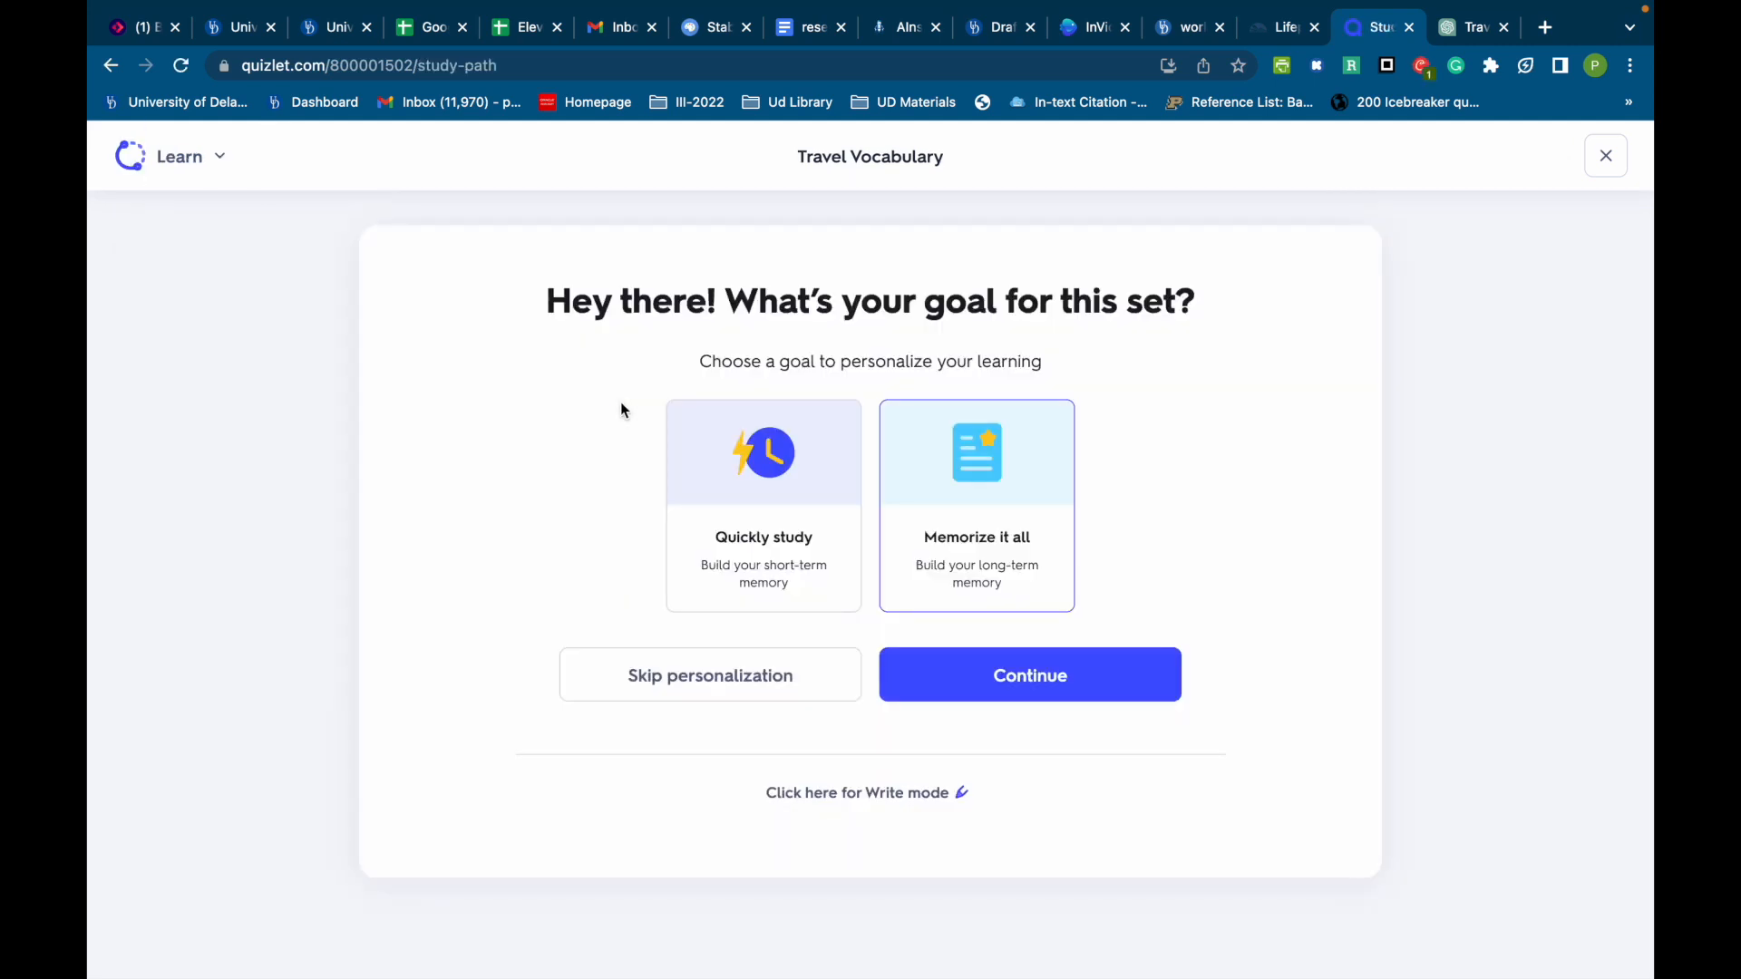
pyautogui.click(792, 673)
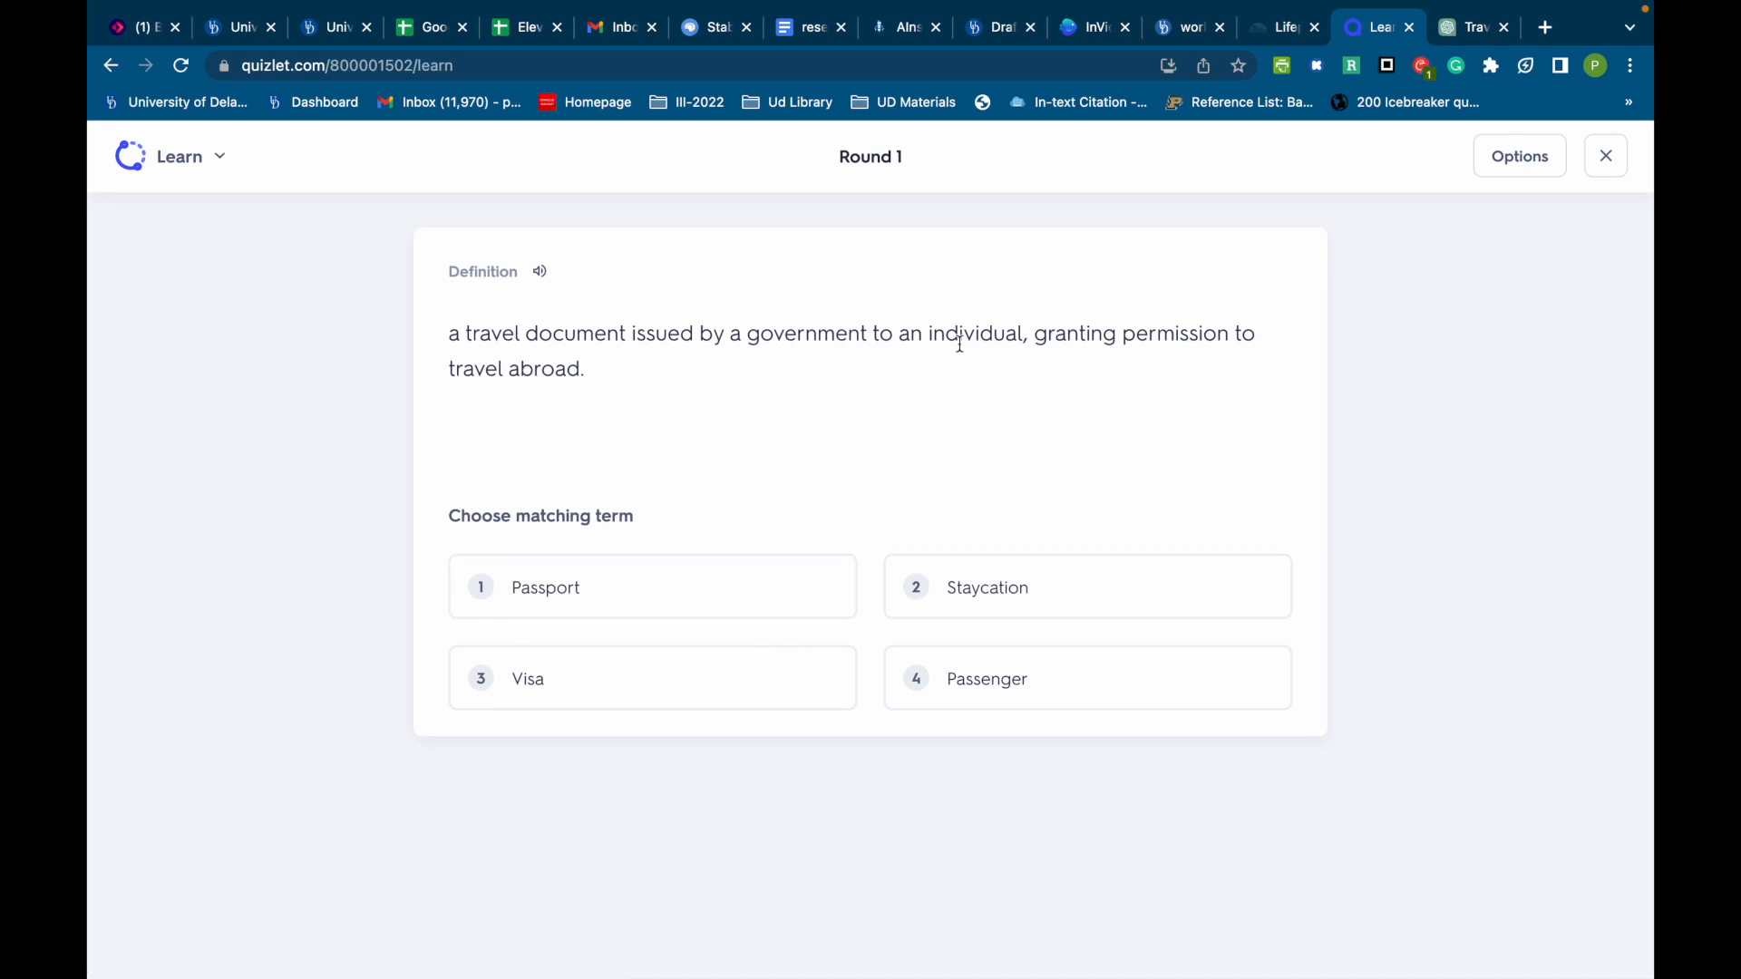
pyautogui.click(740, 606)
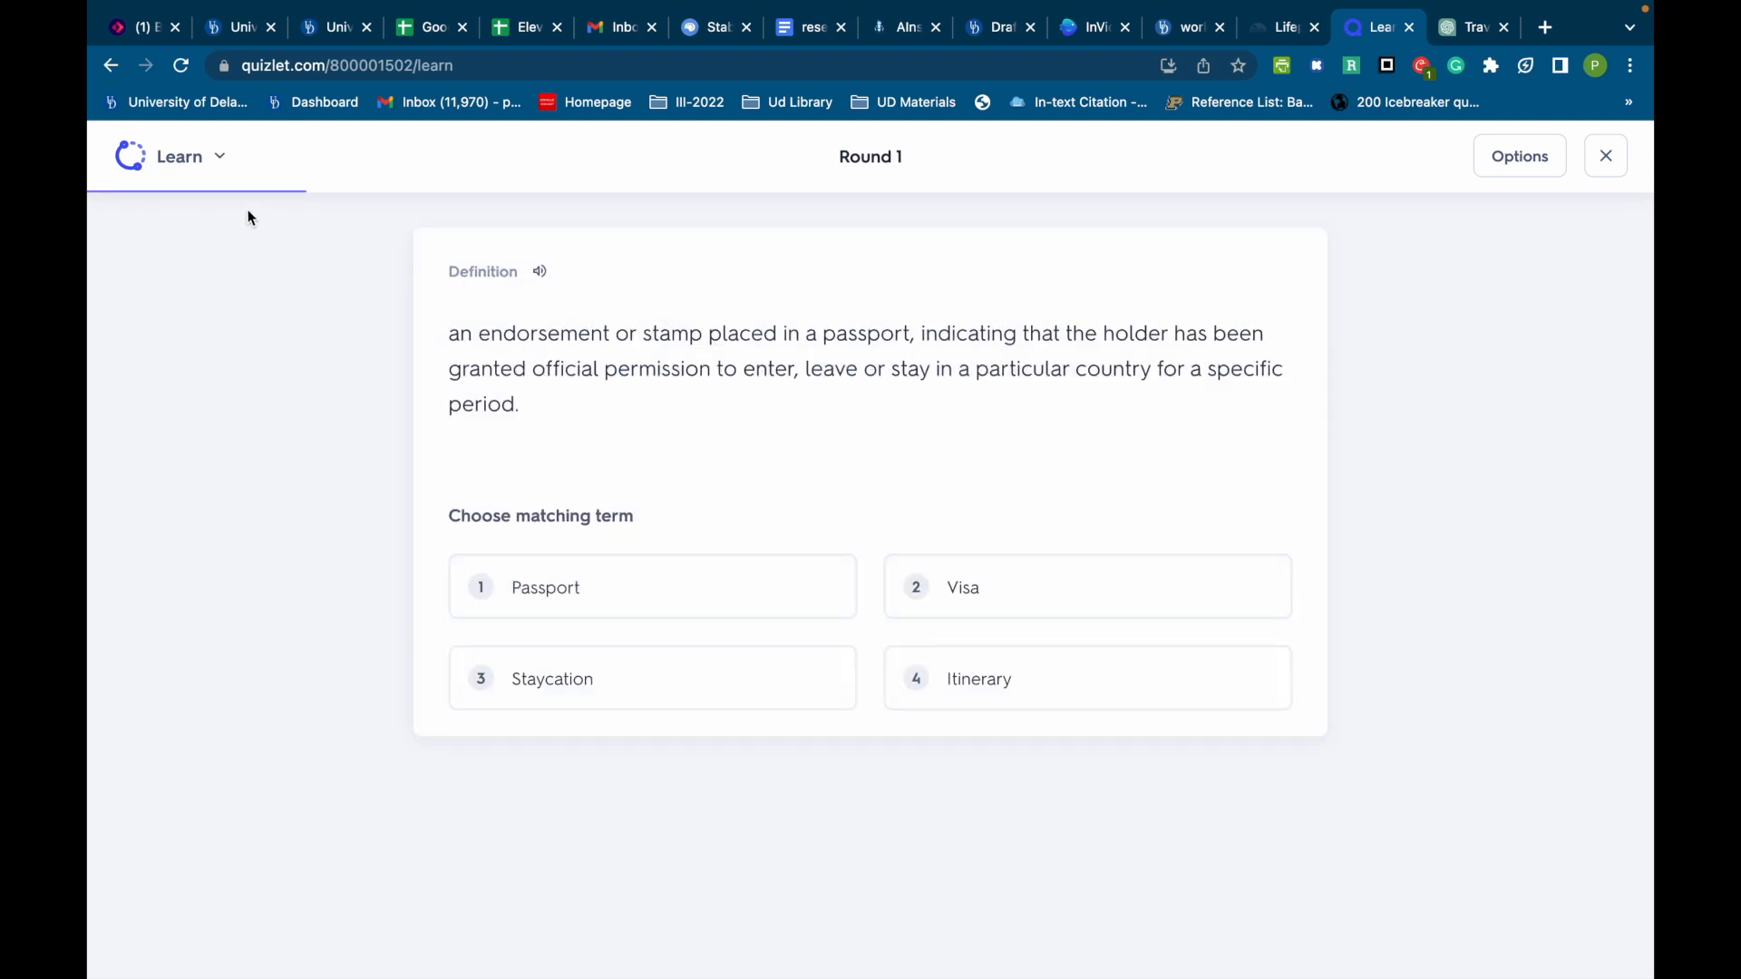
# Play a Match game, pairing the home vacation definition with Staycation, and return to the set page.
pyautogui.click(214, 158)
pyautogui.click(233, 313)
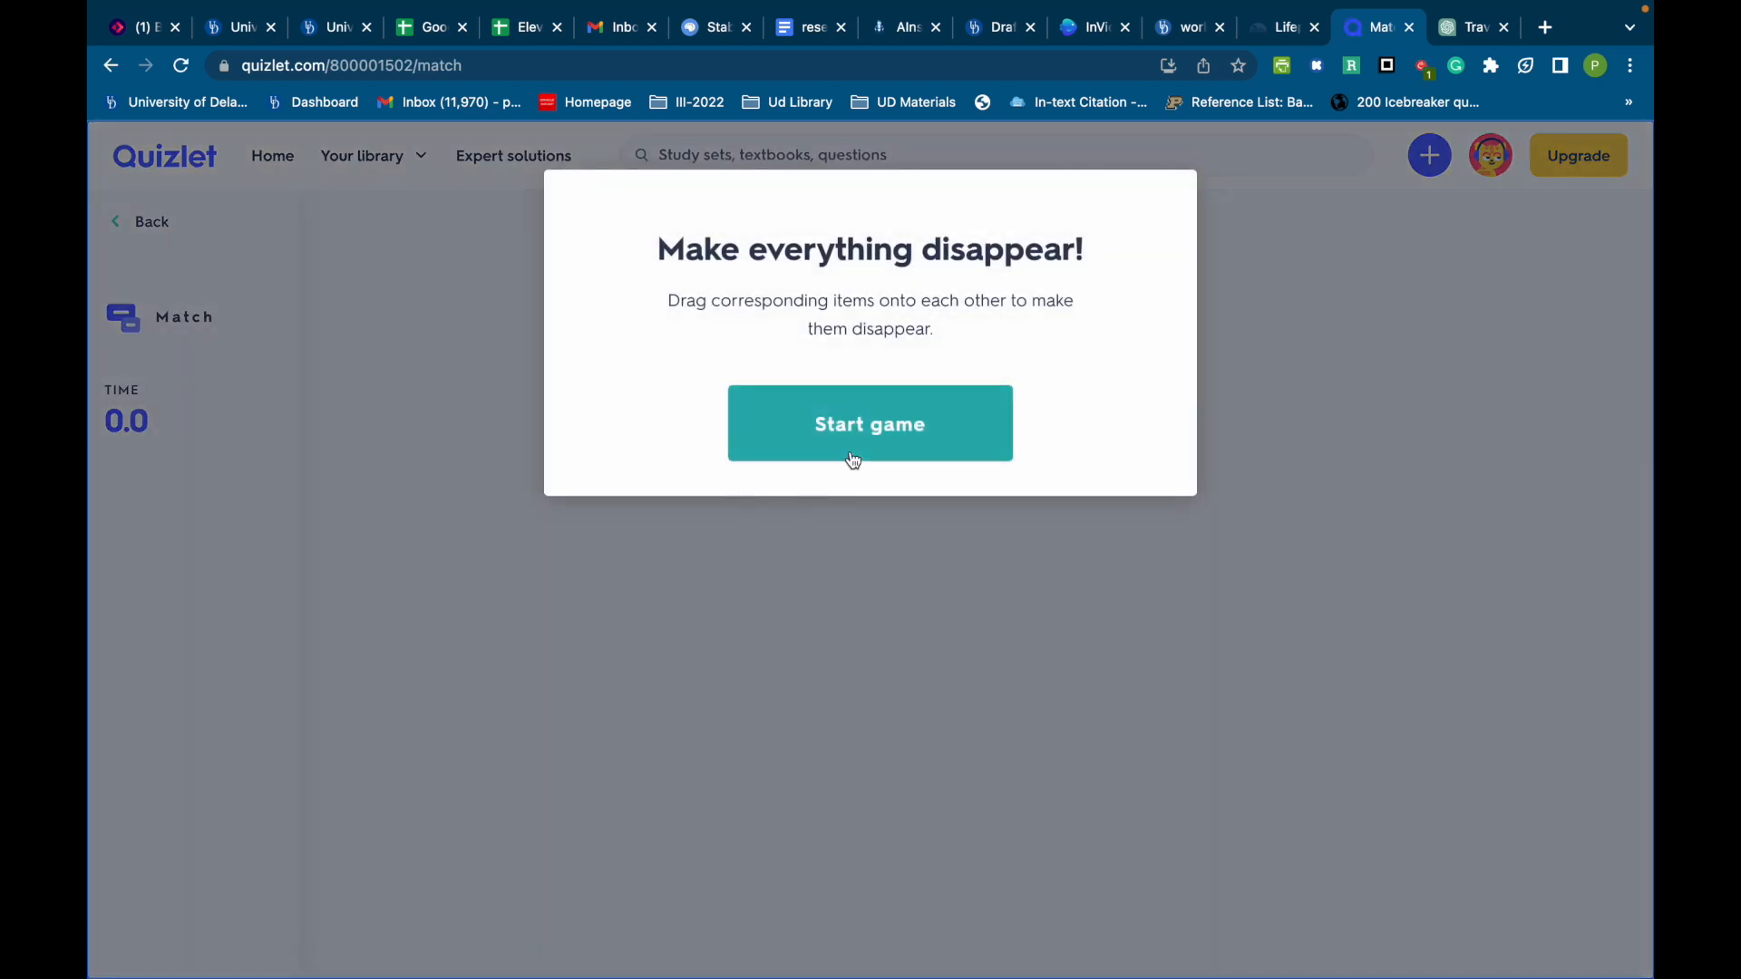
pyautogui.click(851, 454)
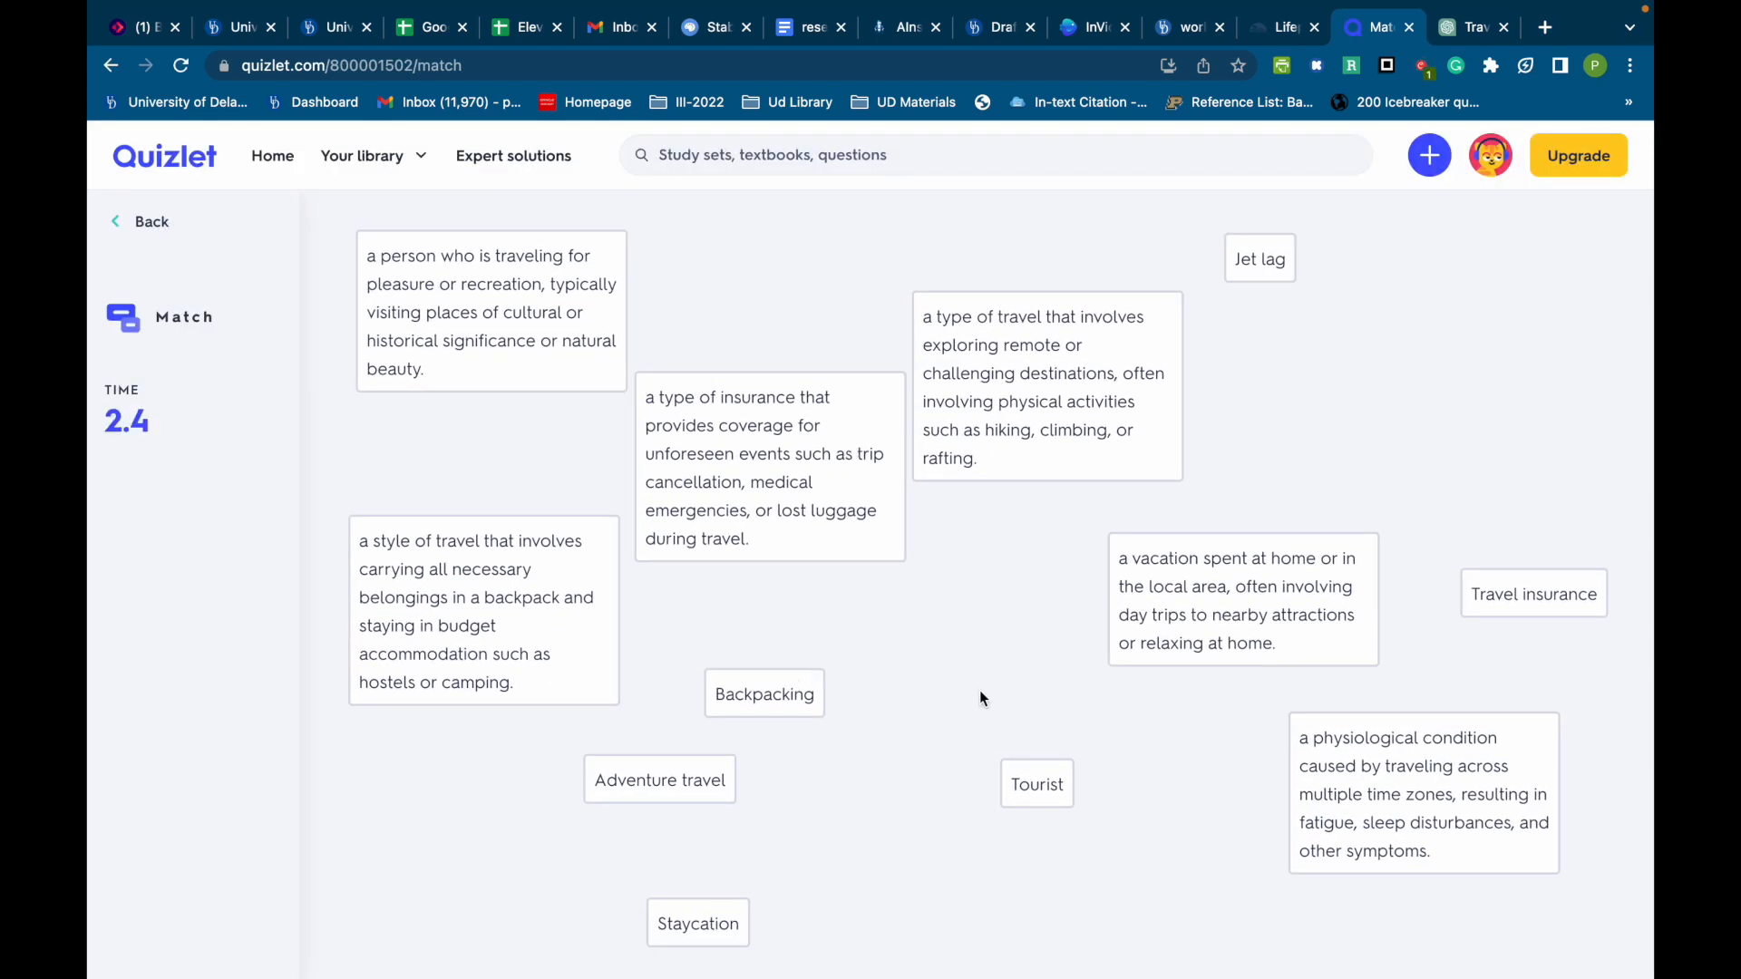
pyautogui.moveTo(1227, 620); pyautogui.dragTo(723, 881)
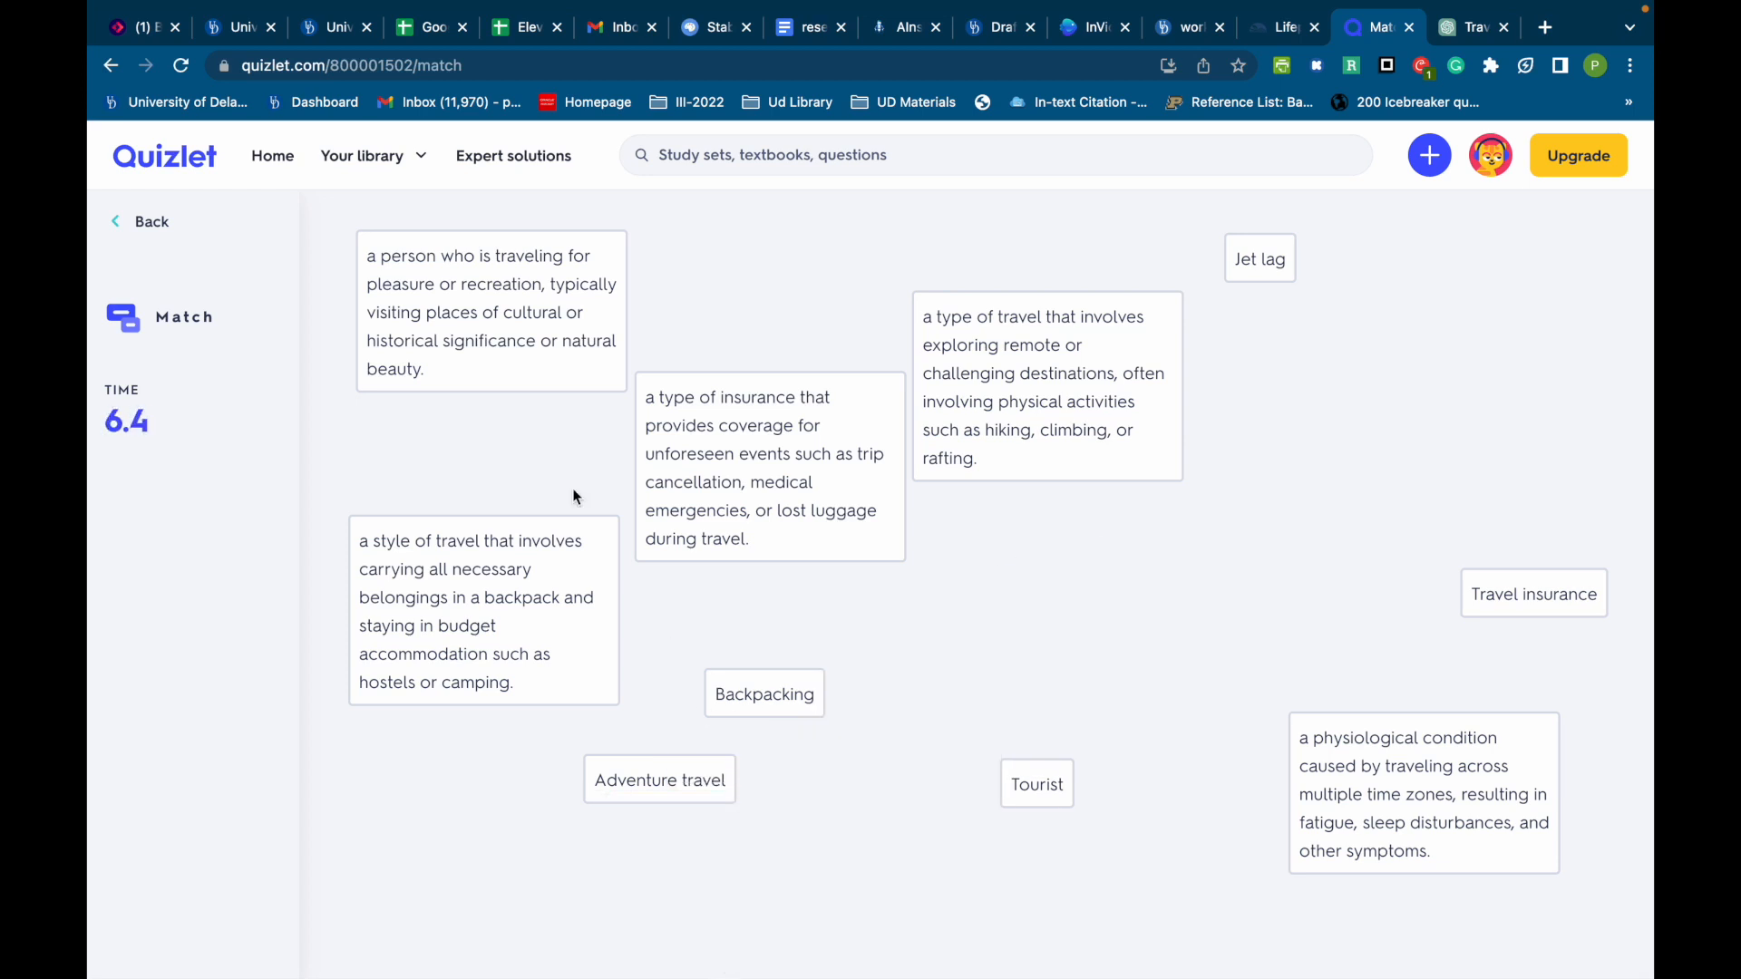
pyautogui.moveTo(102, 388); pyautogui.dragTo(152, 411)
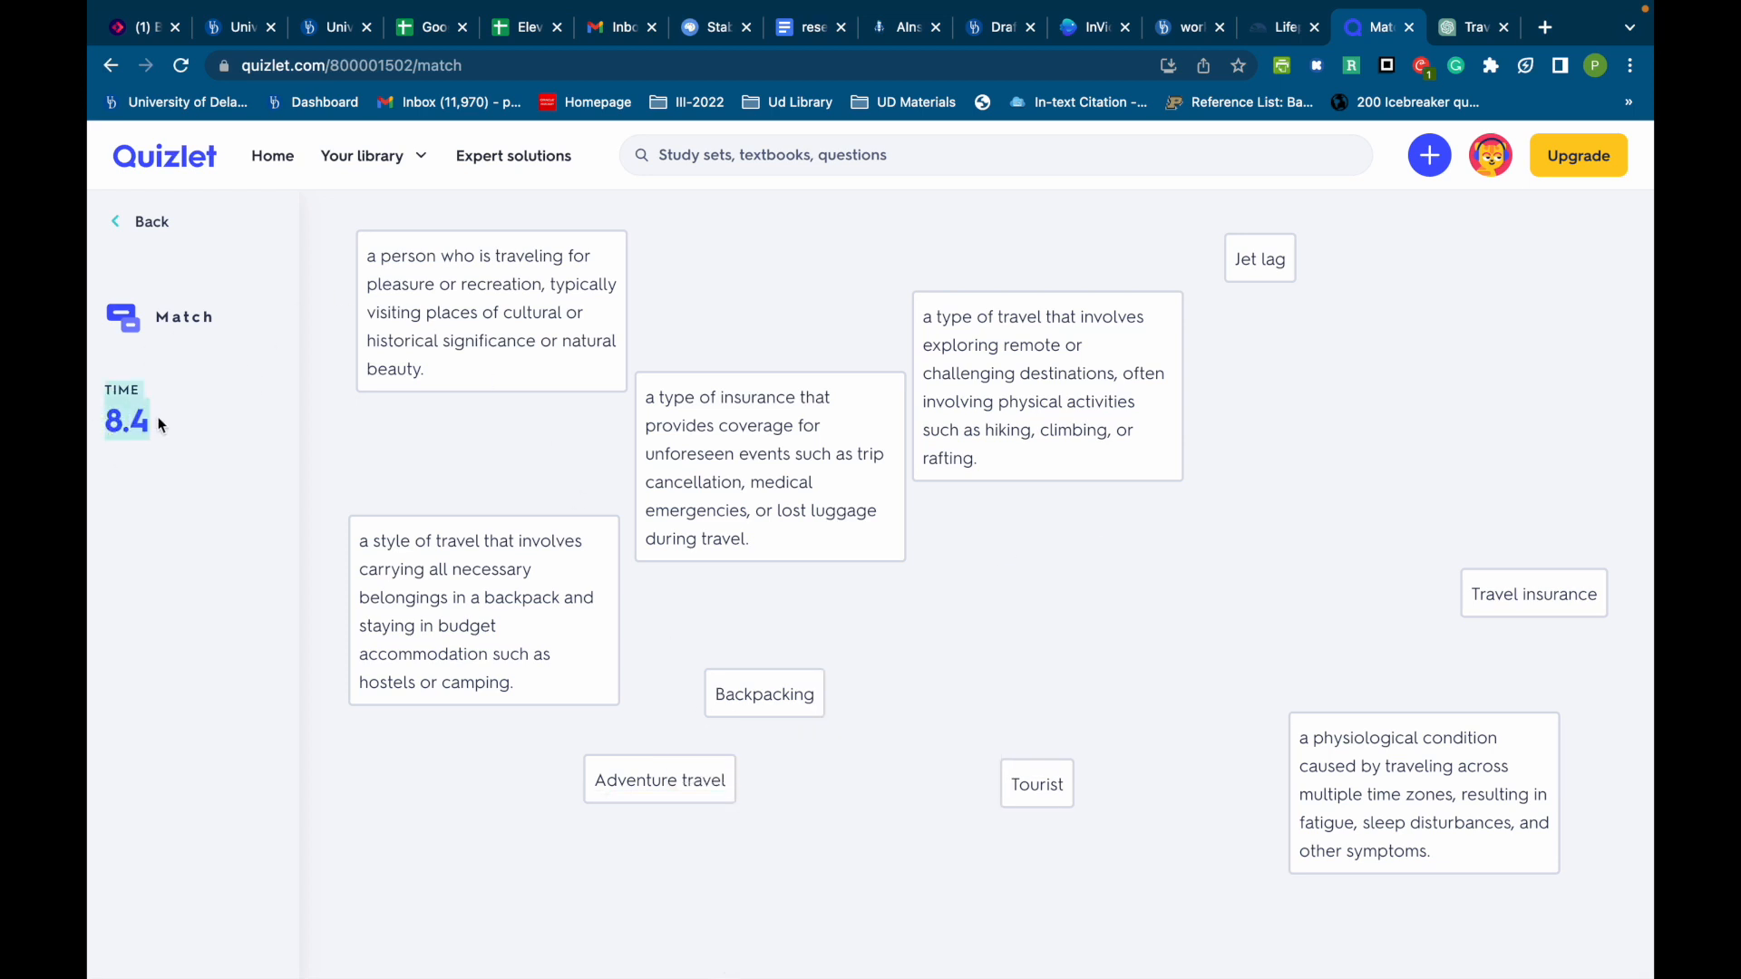
pyautogui.click(184, 416)
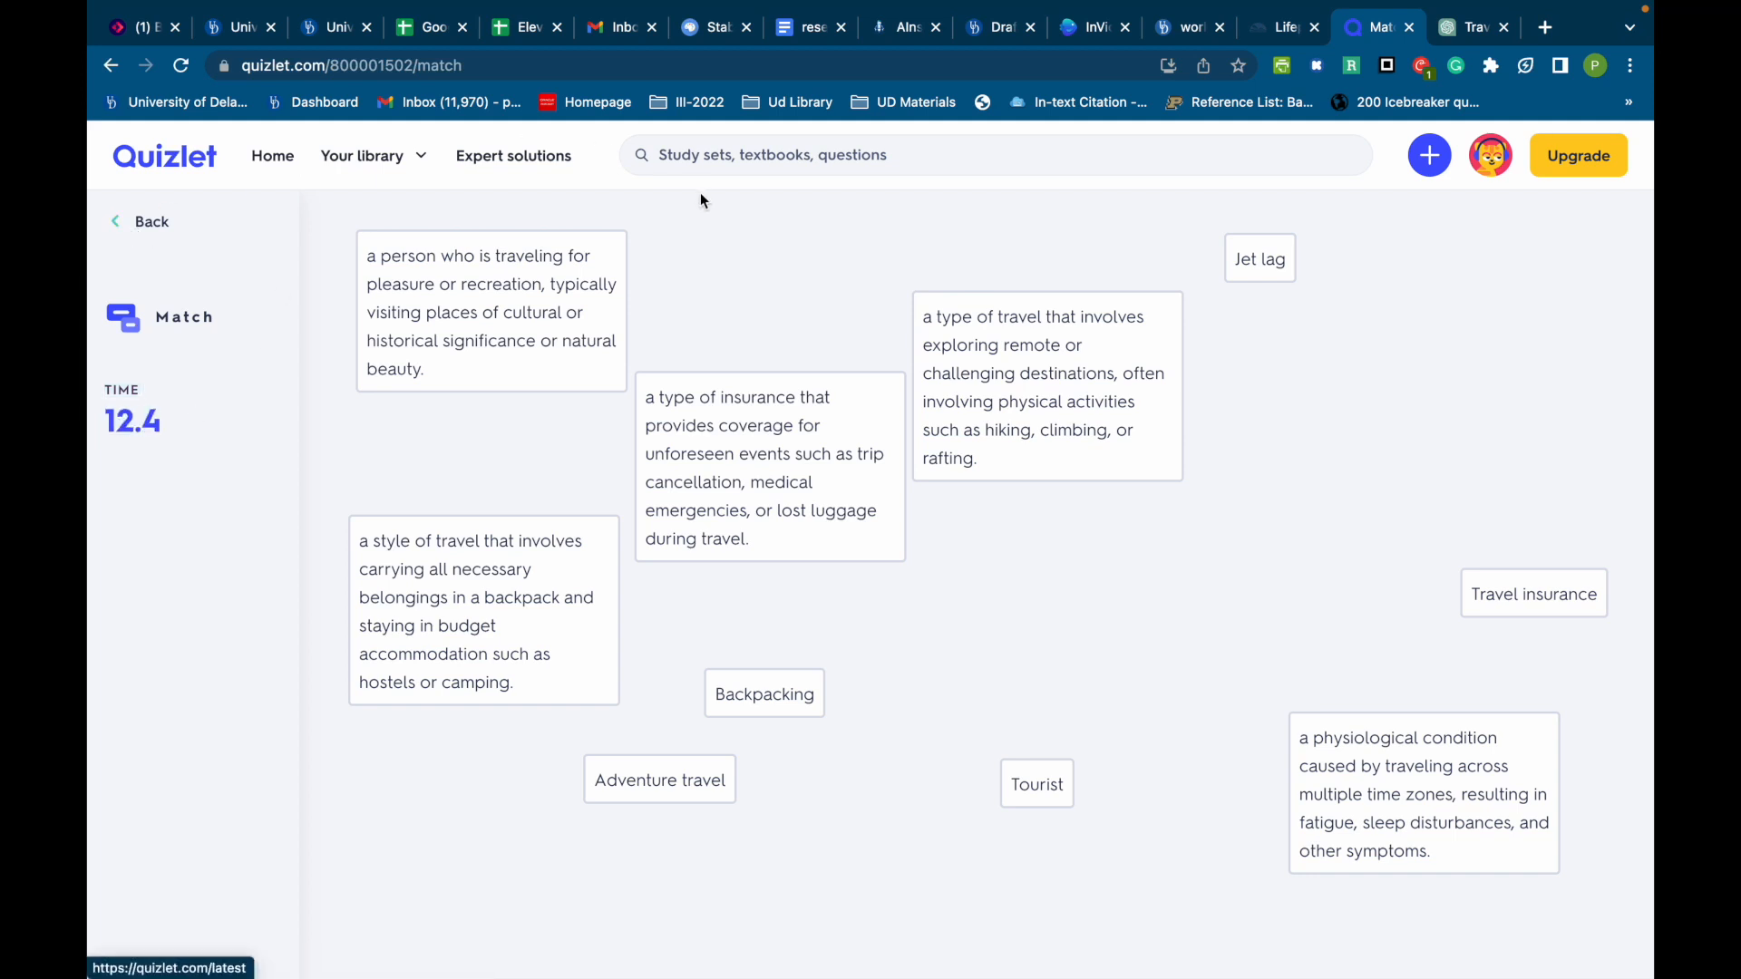
pyautogui.click(133, 220)
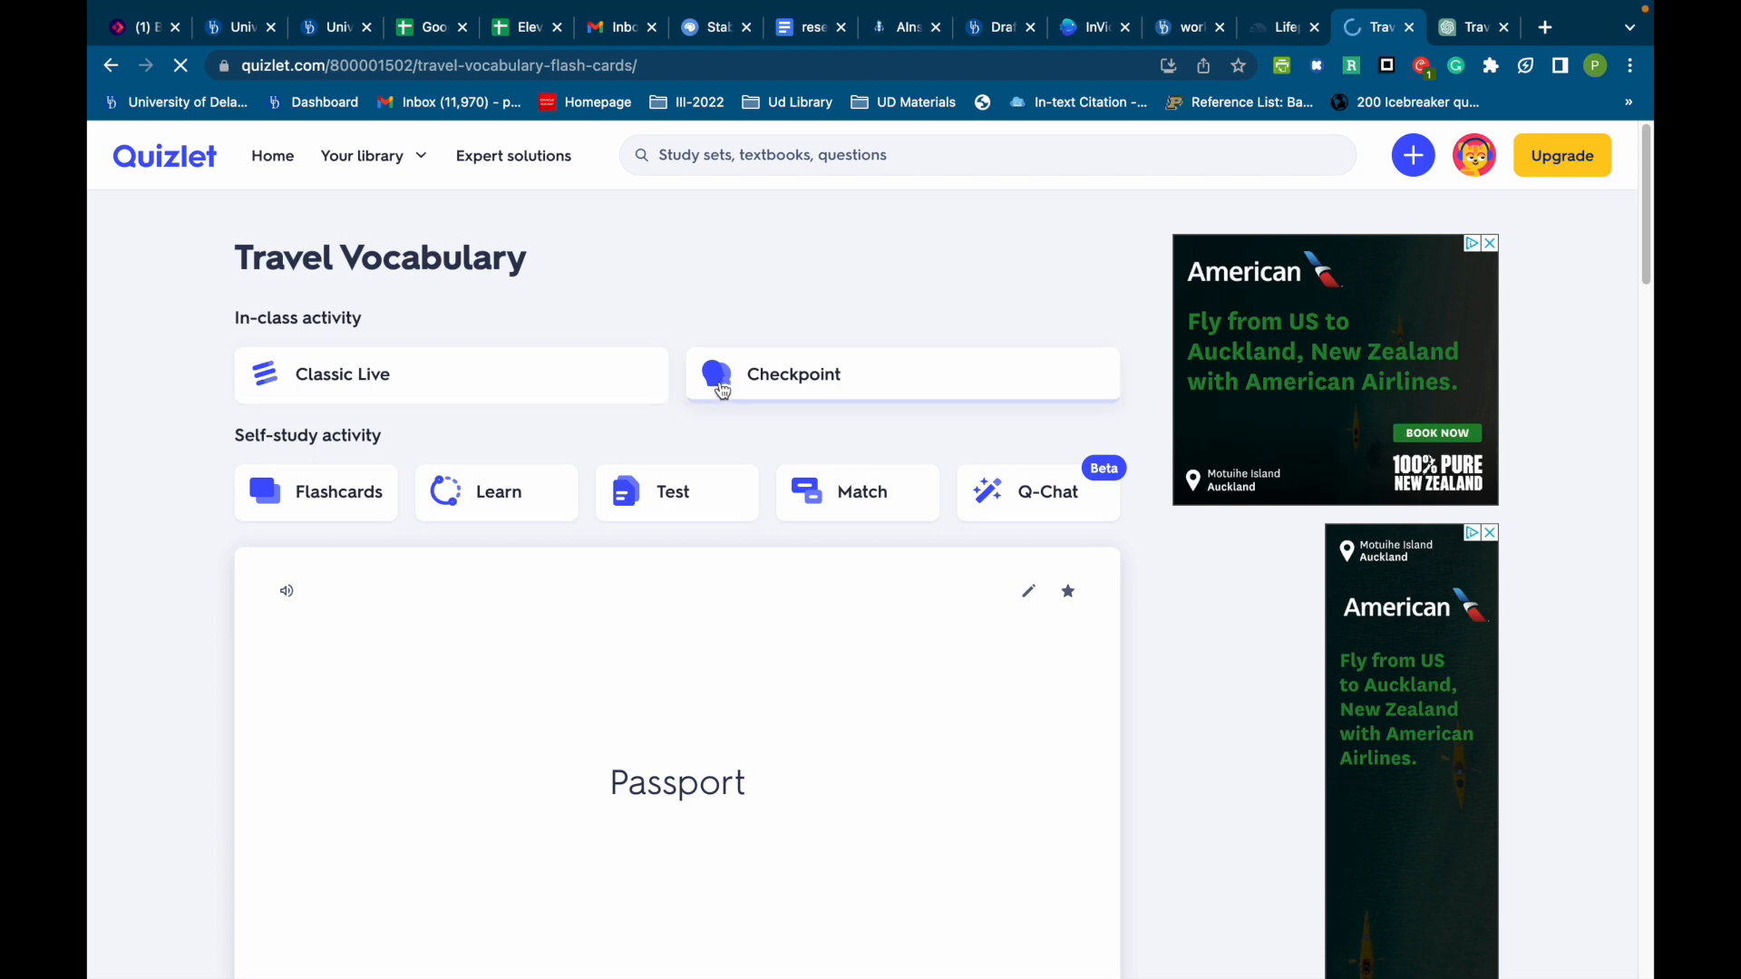
# Set up a Classic Live game with random teams and the Definition and Term format, and highlight the address for joining on a computer.
pyautogui.click(591, 392)
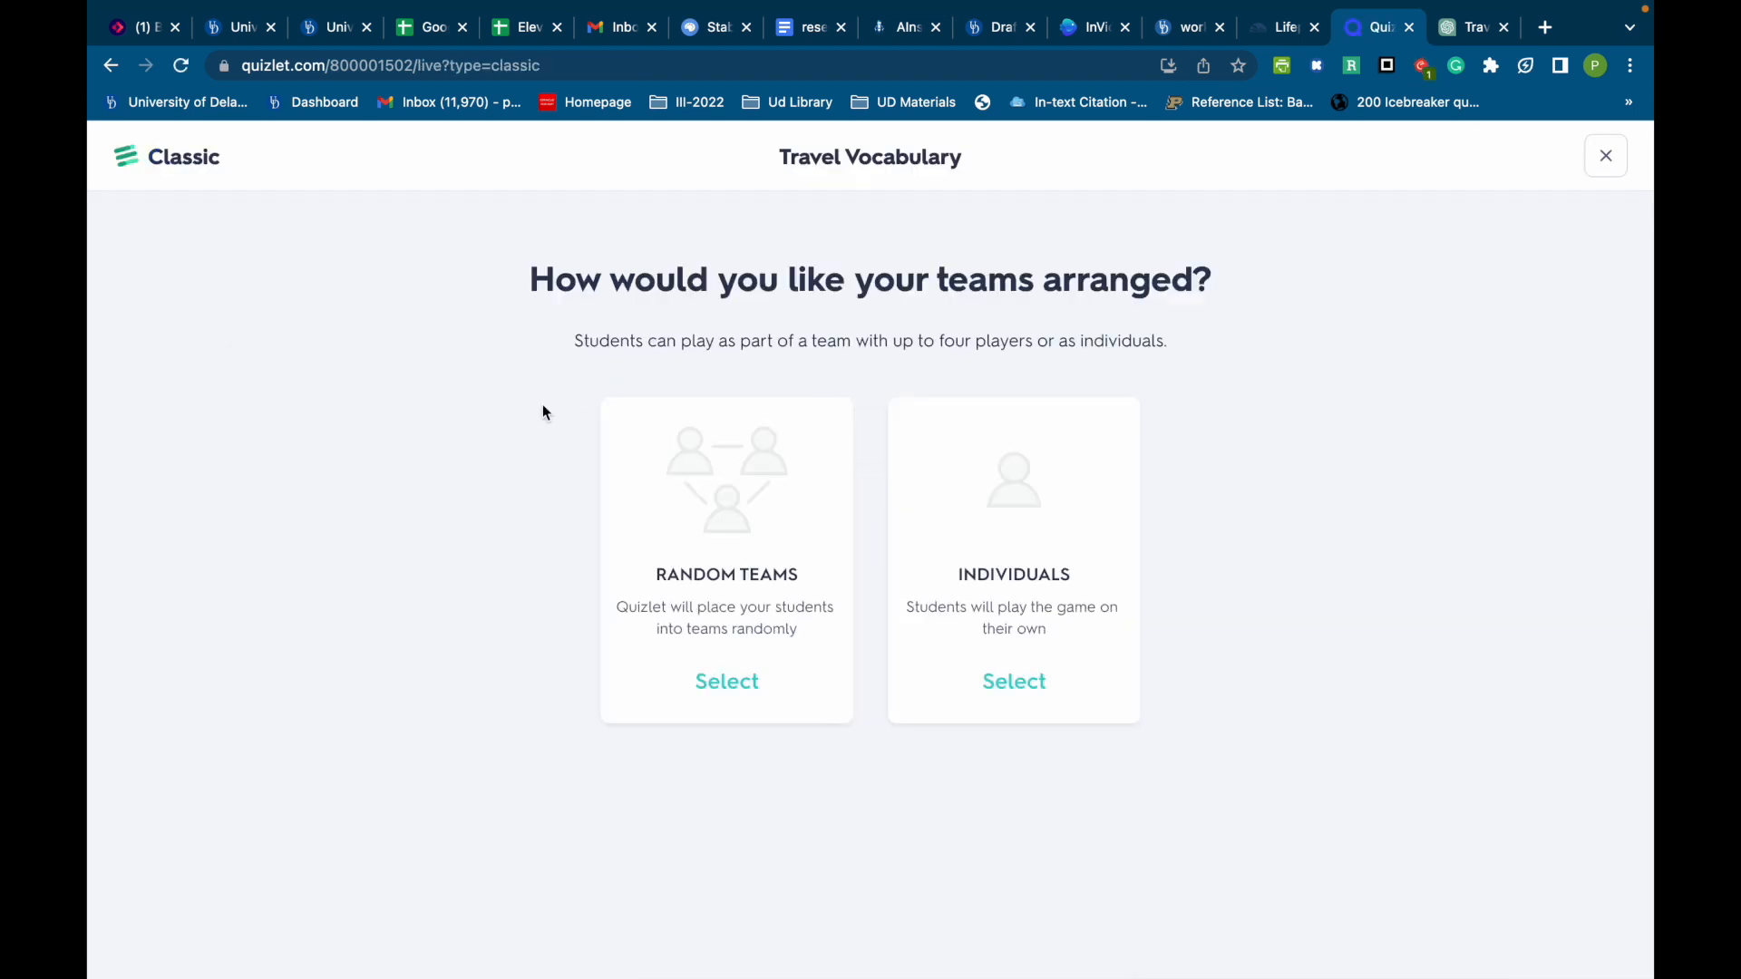
pyautogui.click(779, 655)
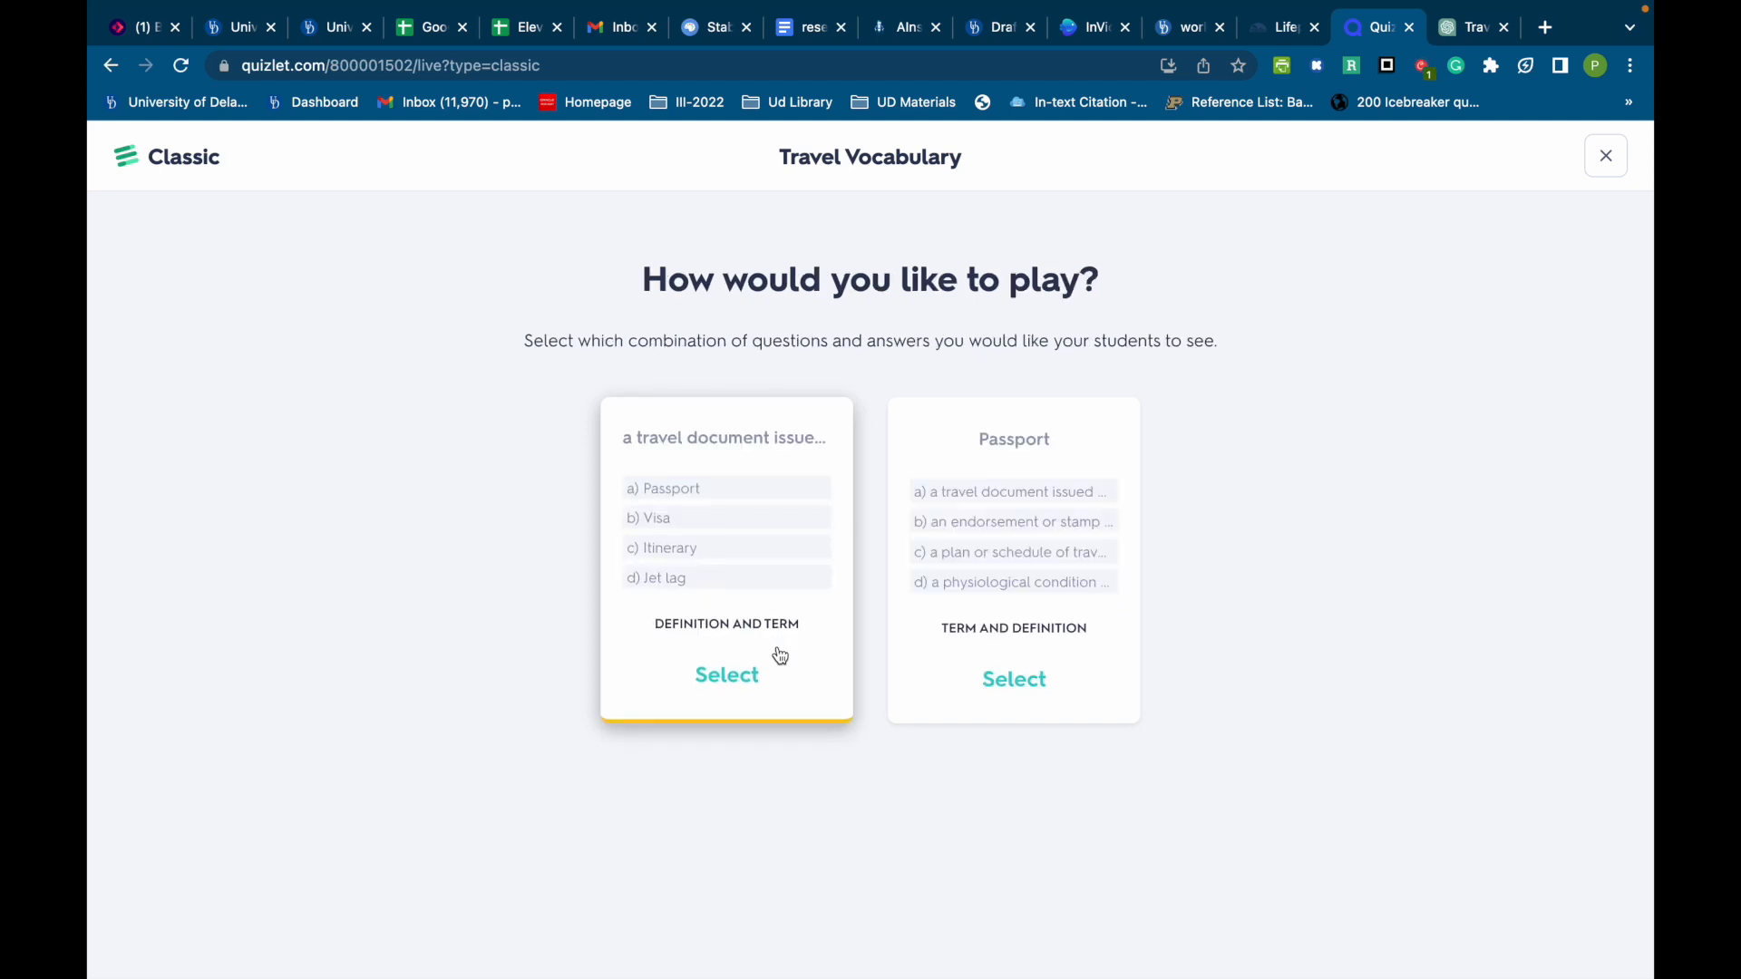
pyautogui.click(780, 654)
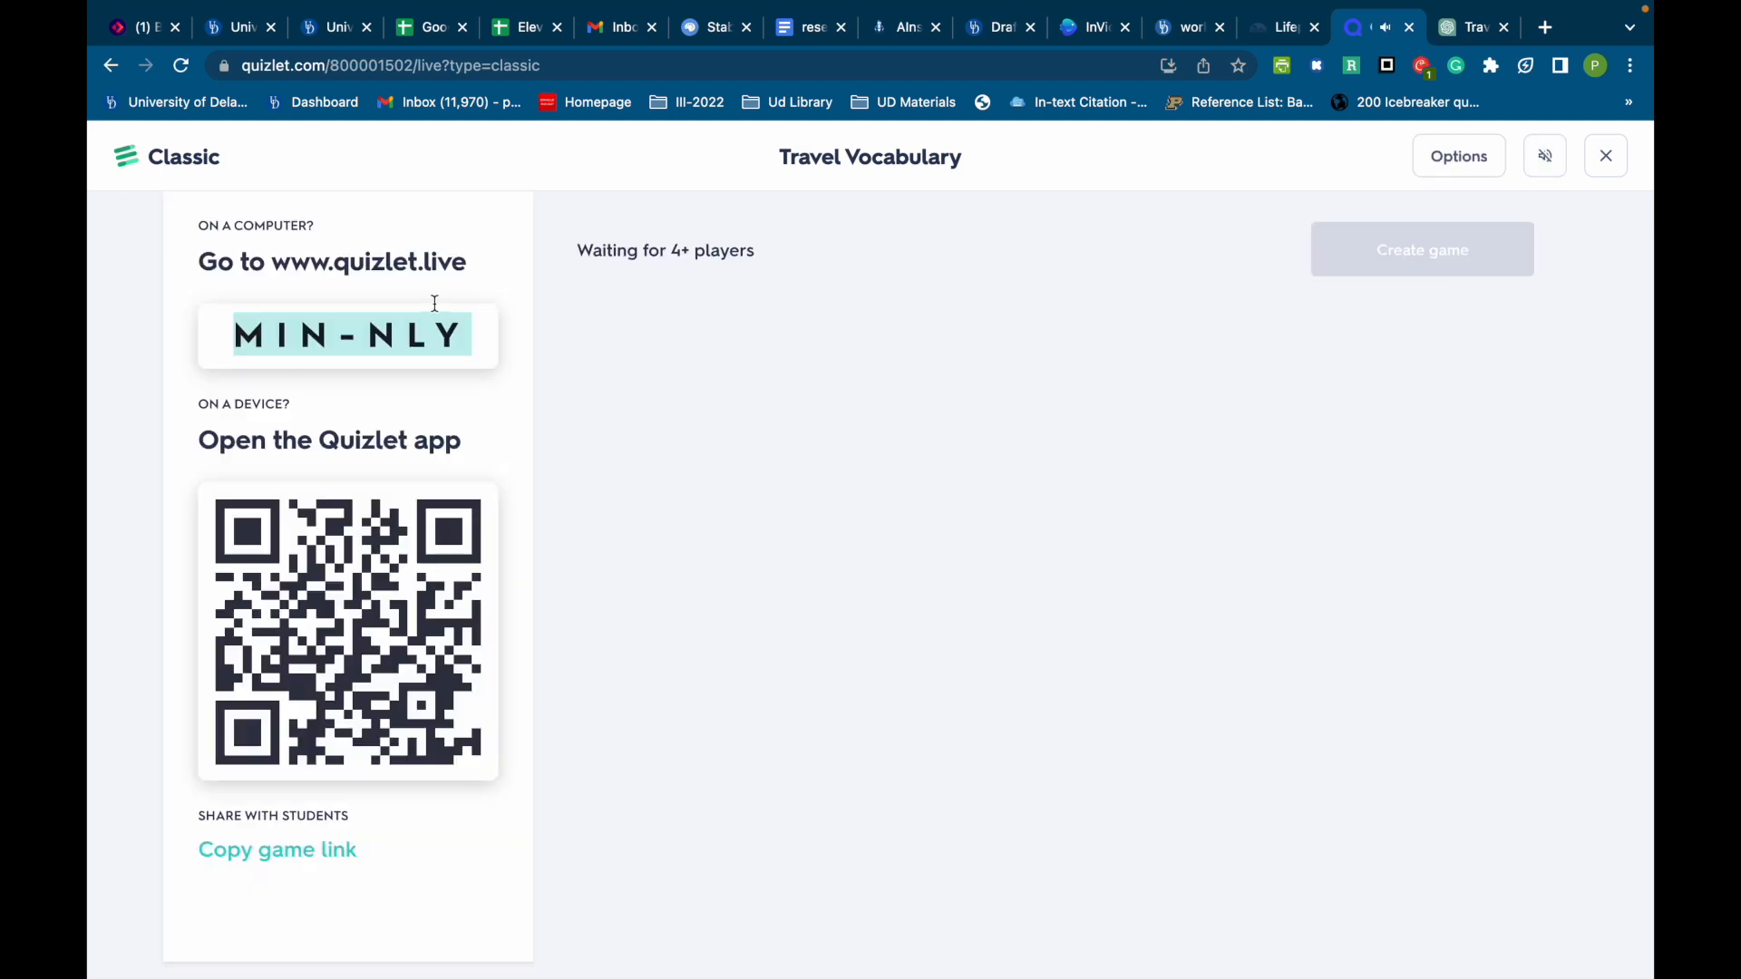
pyautogui.tripleClick(194, 263)
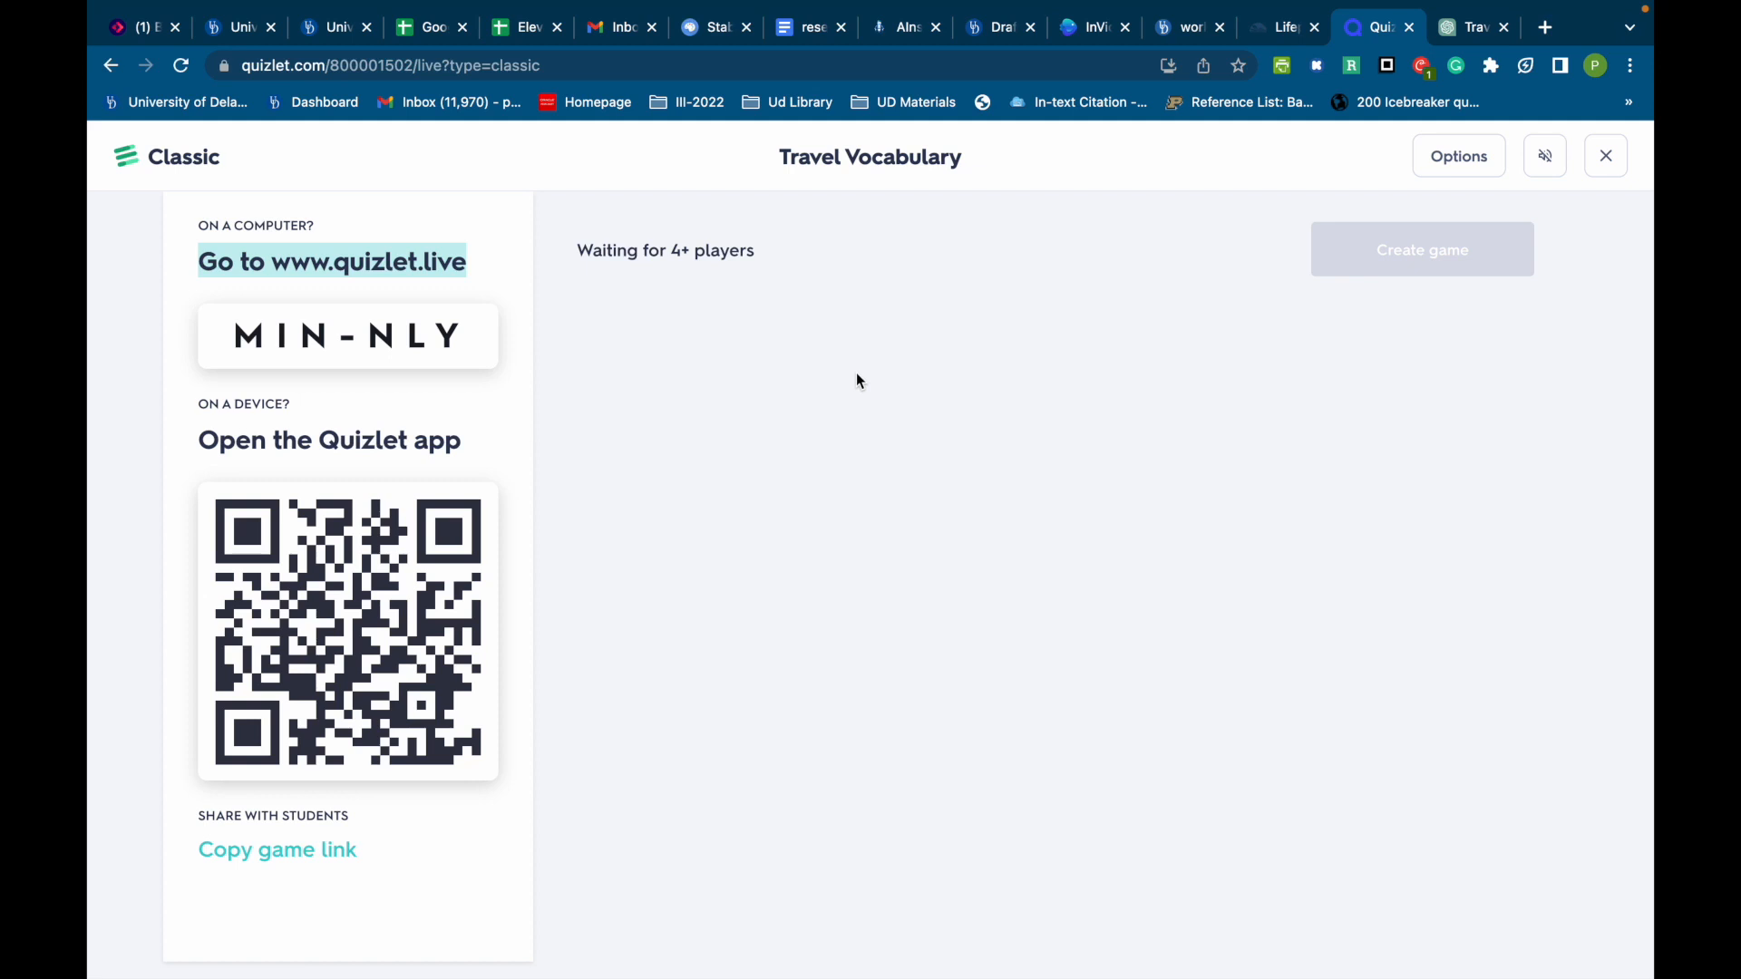
# Switch to ChatGPT and review the prompt and the ten-term travel glossary alongside the Quizlet live game.
pyautogui.click(1473, 28)
pyautogui.click(1112, 504)
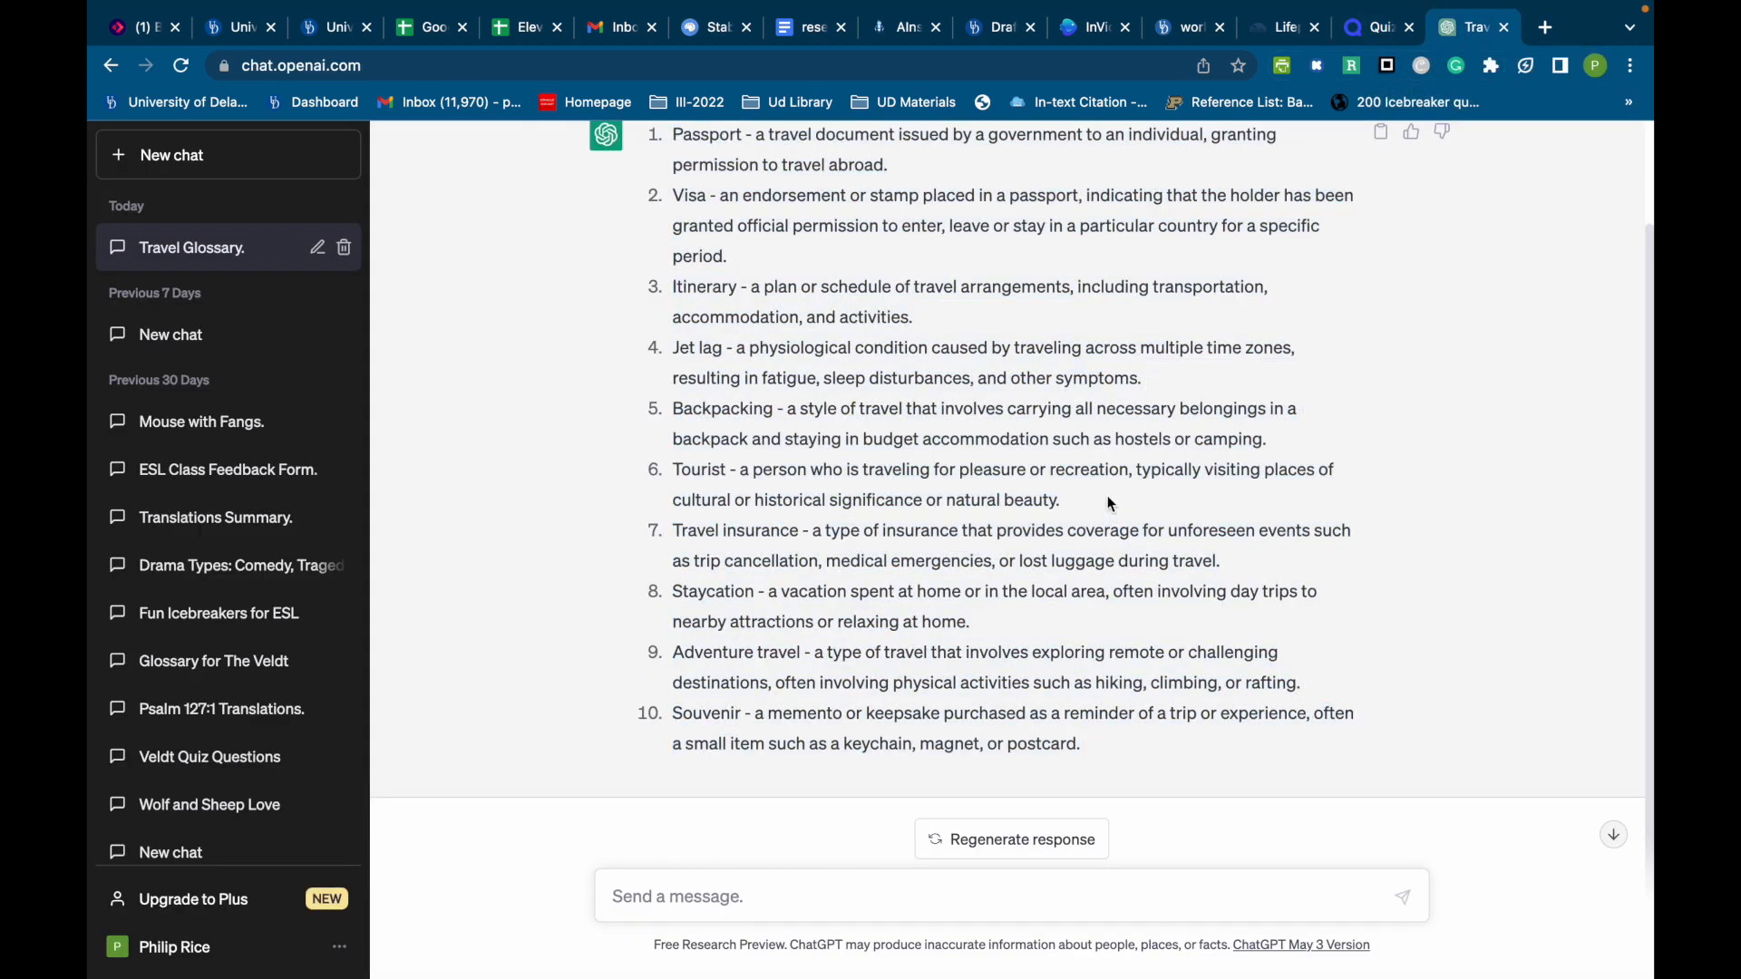
pyautogui.scroll(3, 1102, 486)
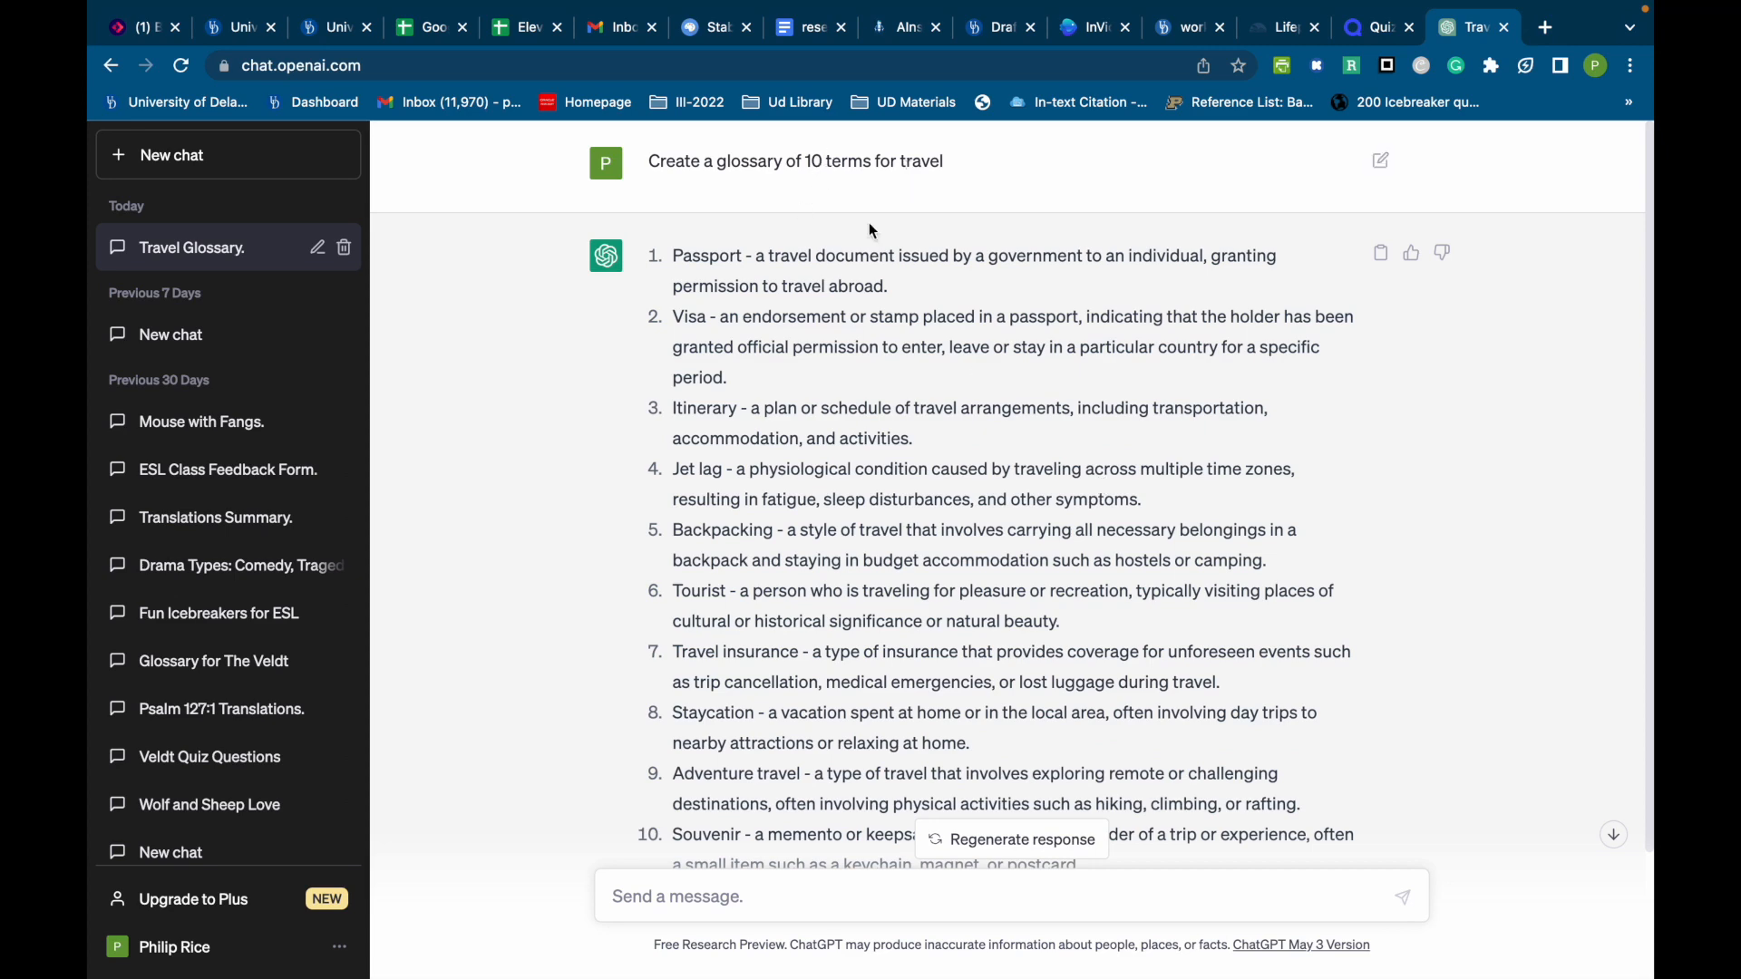
pyautogui.scroll(-2, 961, 508)
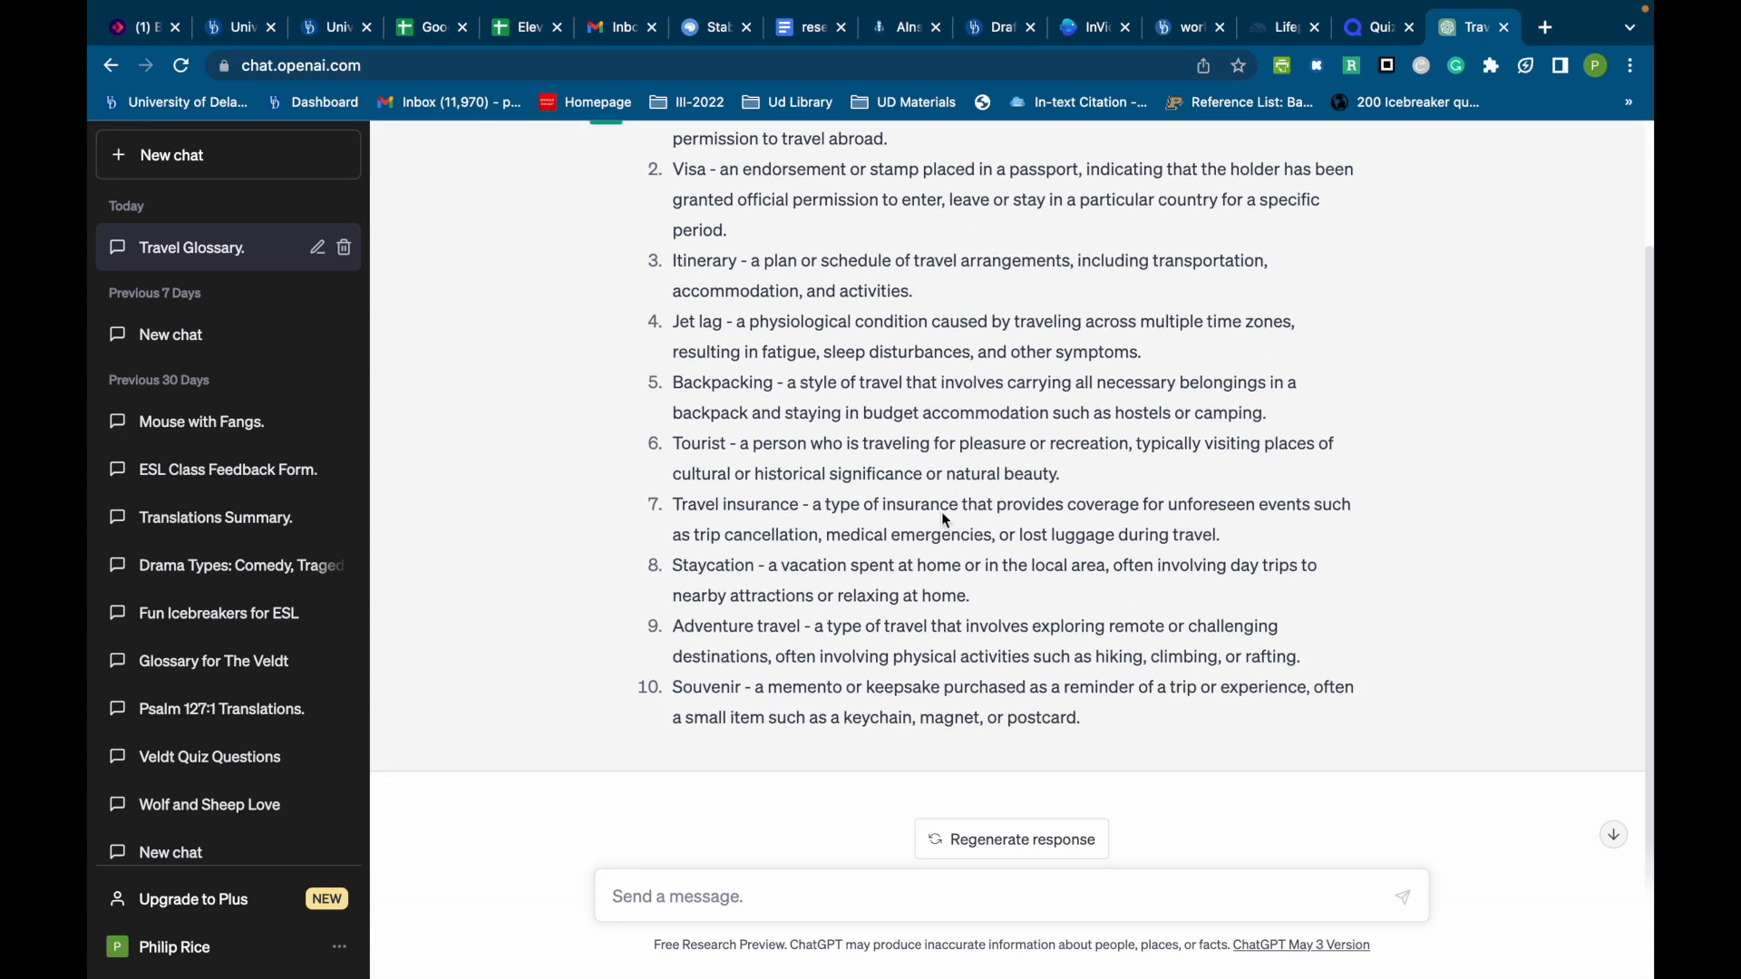
pyautogui.scroll(-1, 988, 428)
pyautogui.scroll(3, 1007, 370)
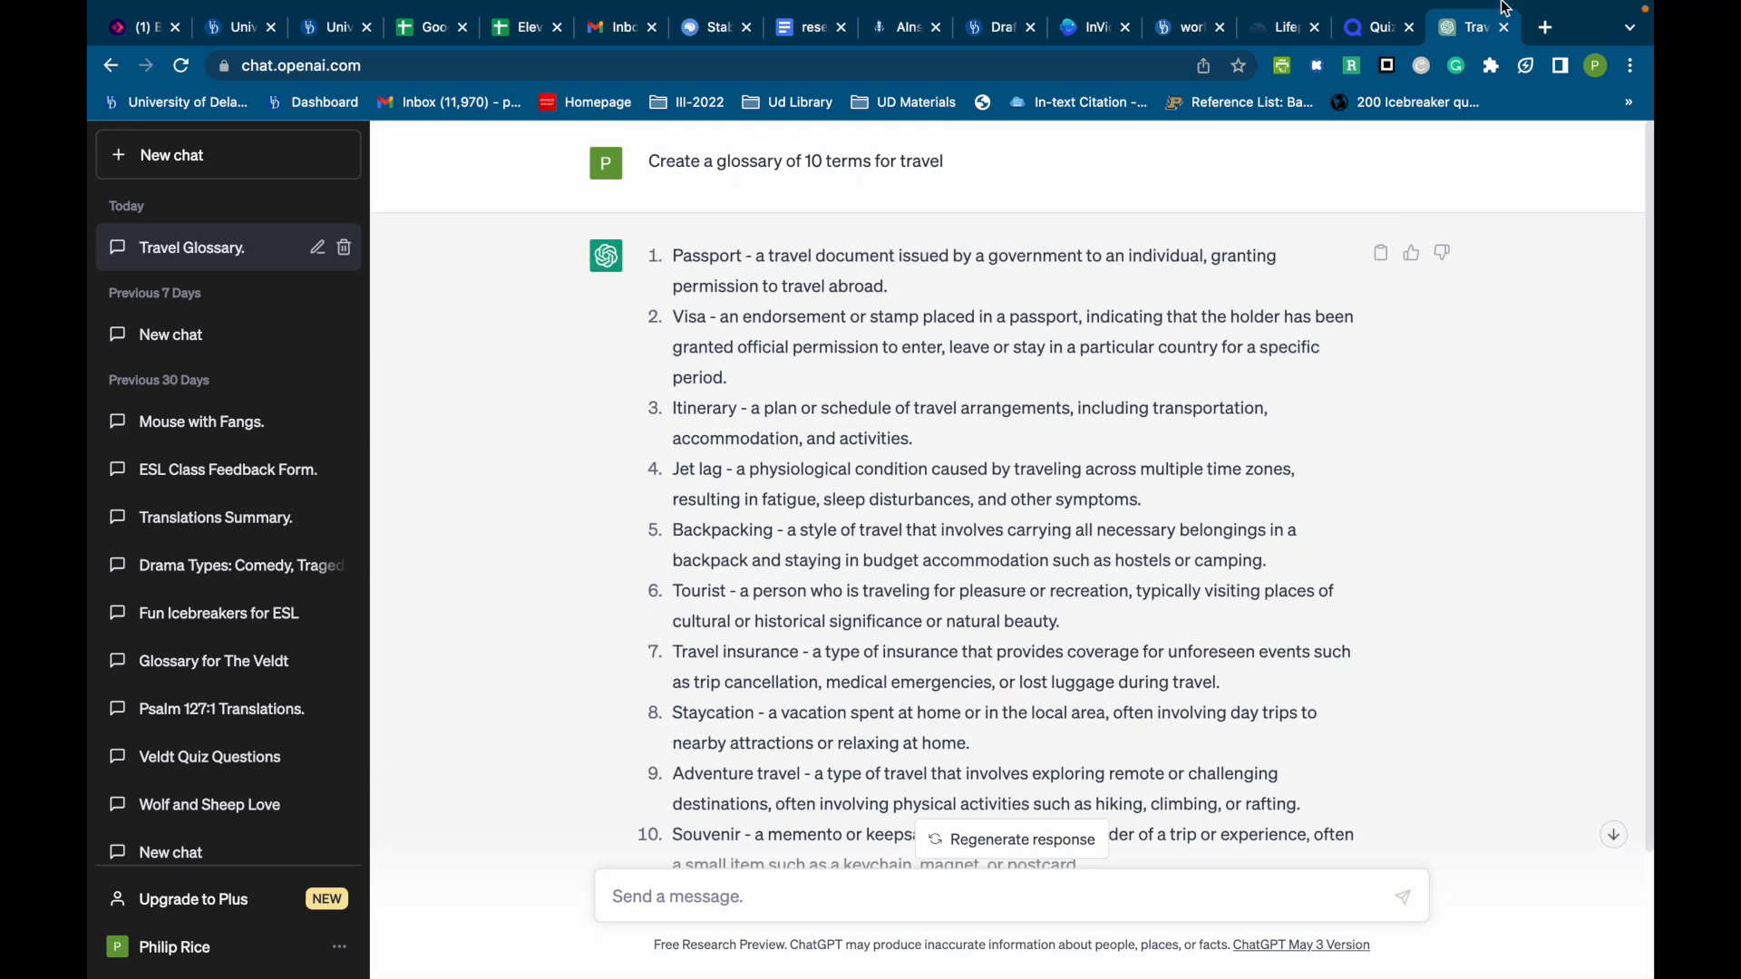
pyautogui.click(1376, 29)
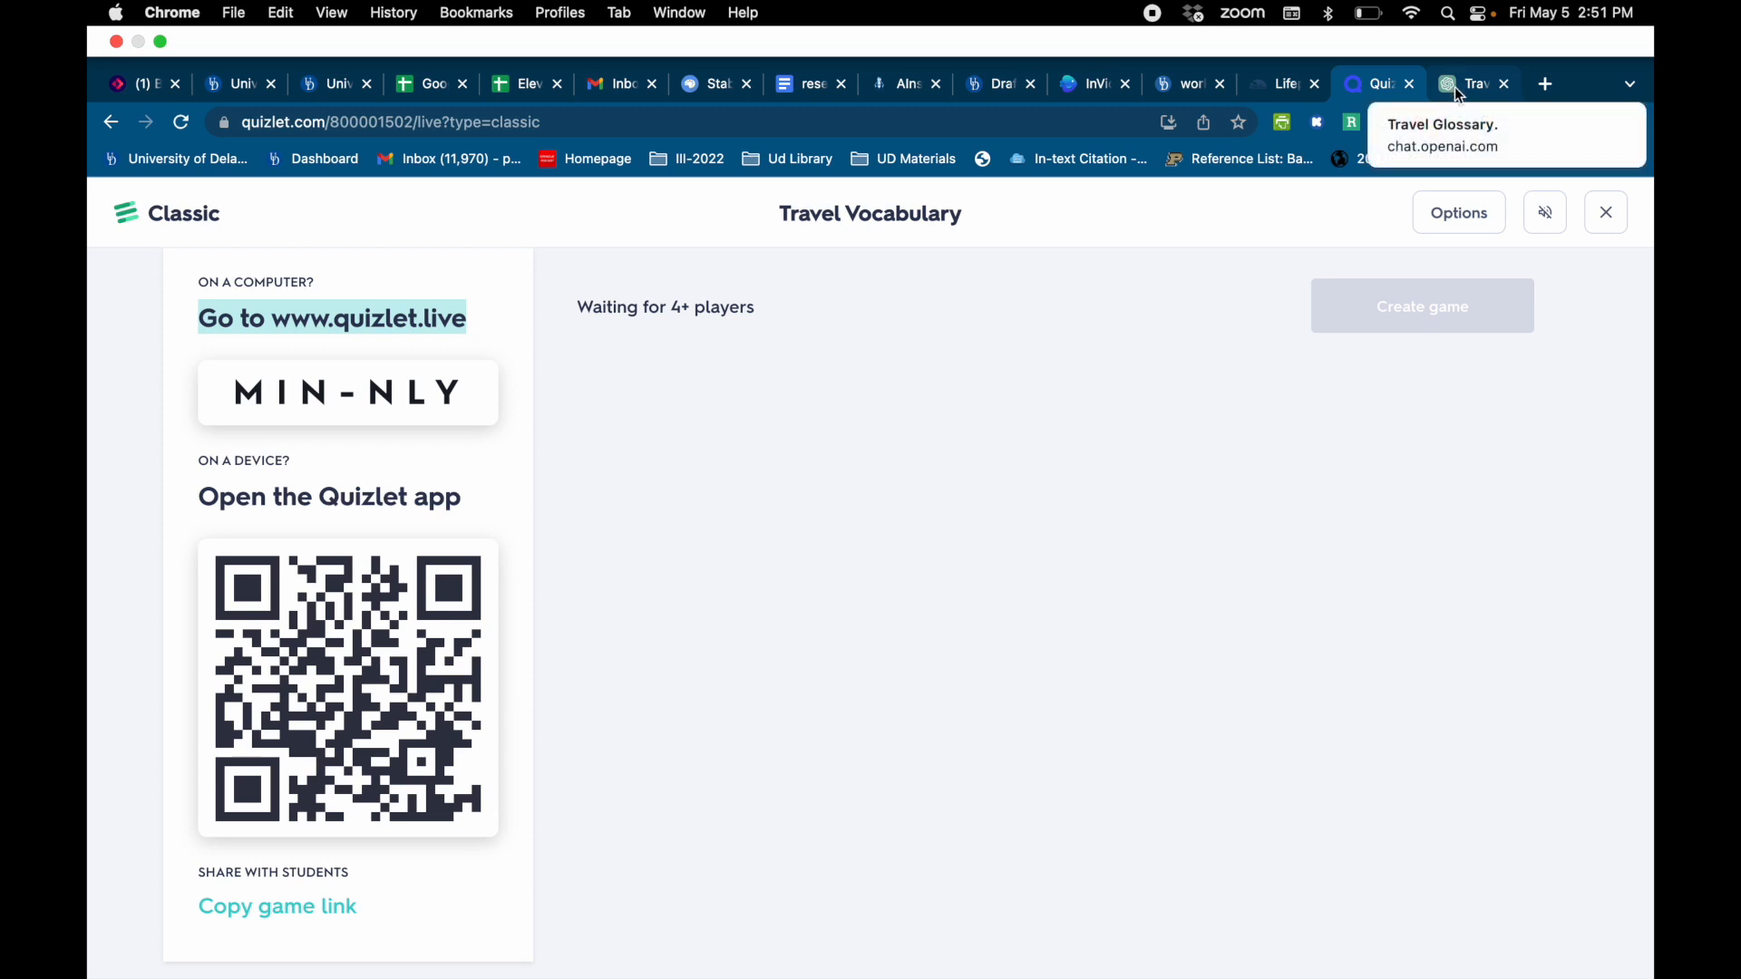
pyautogui.click(1454, 87)
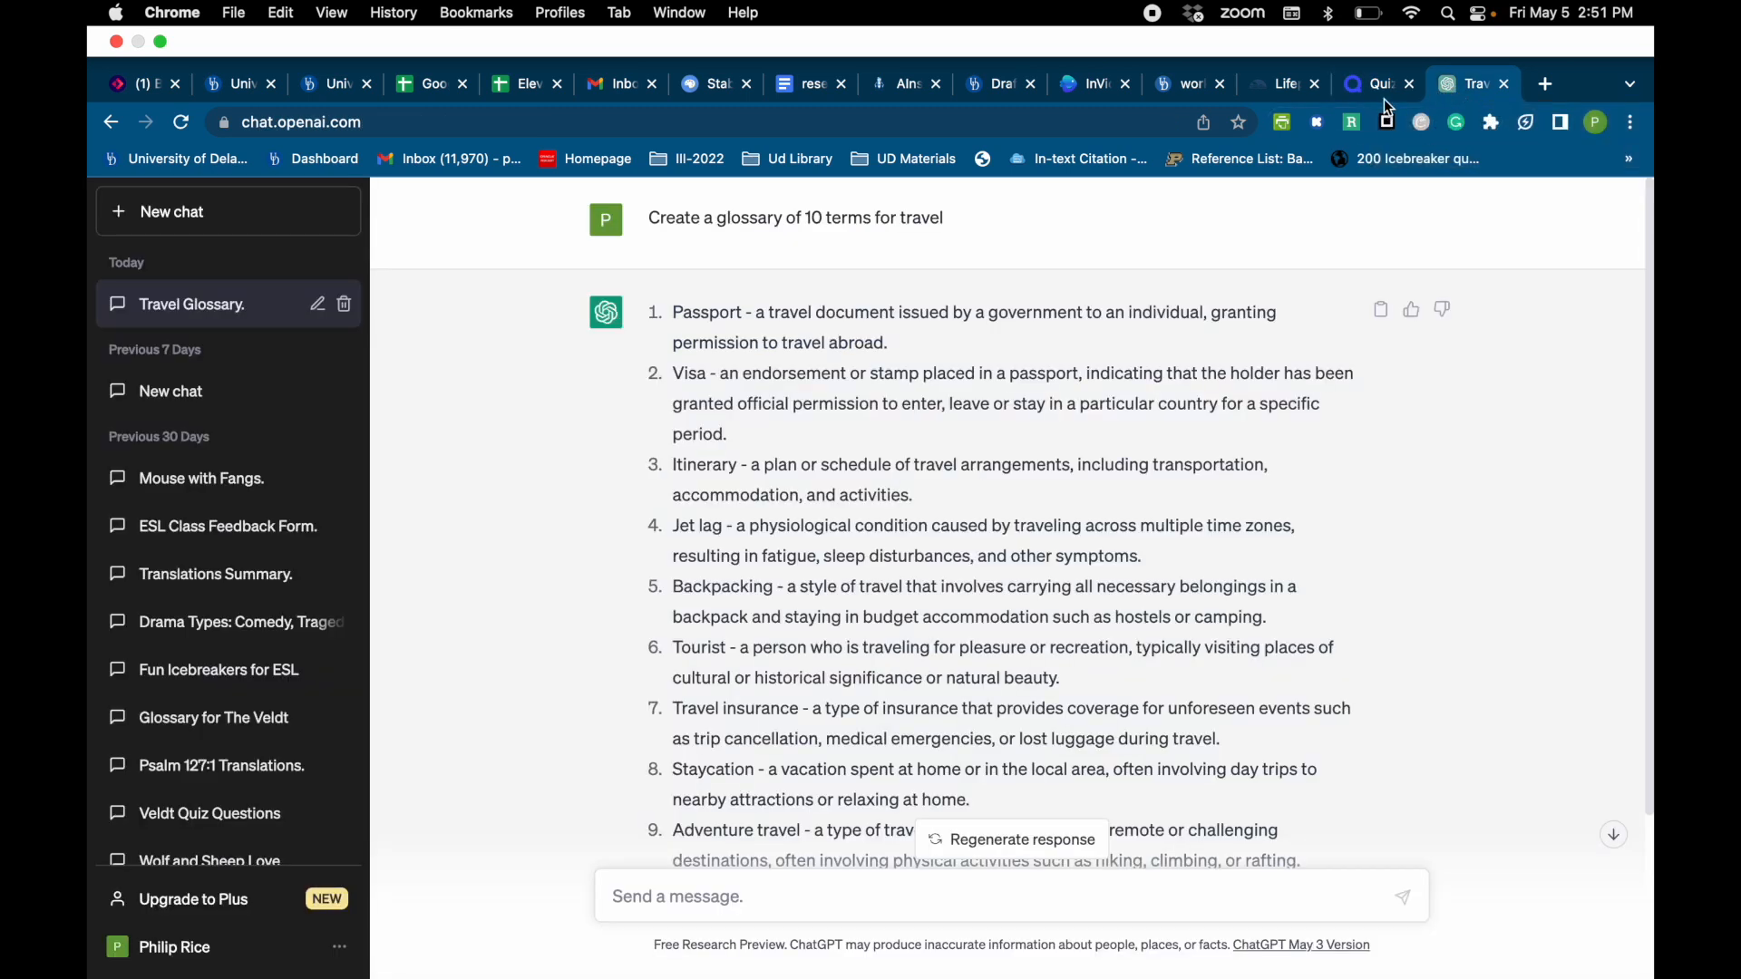